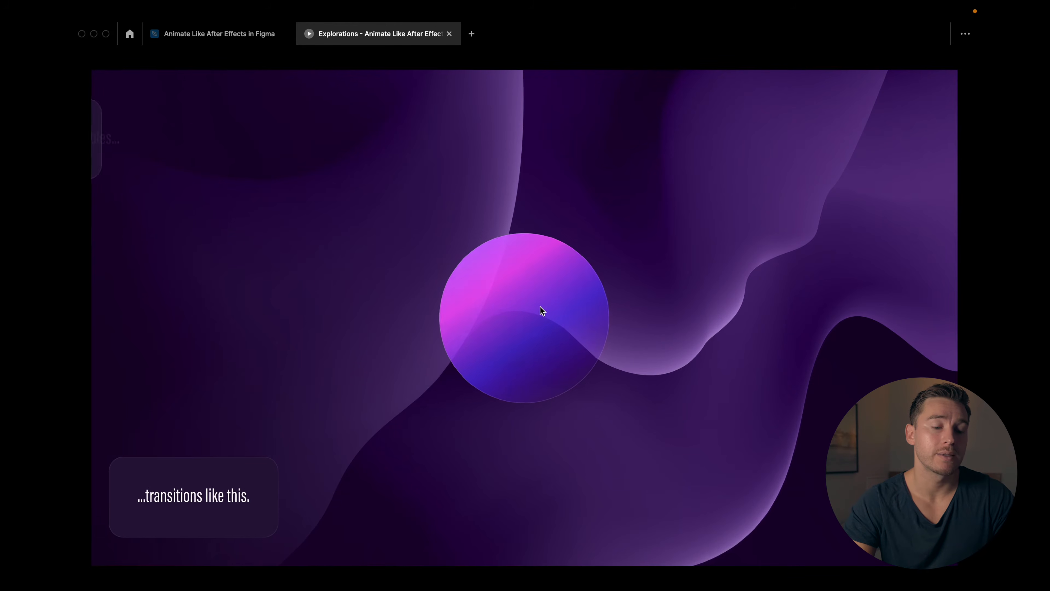
Step: Return to the design file and play the hero intro animation flow as a prototype, restarting it once
mouse_move(547, 294)
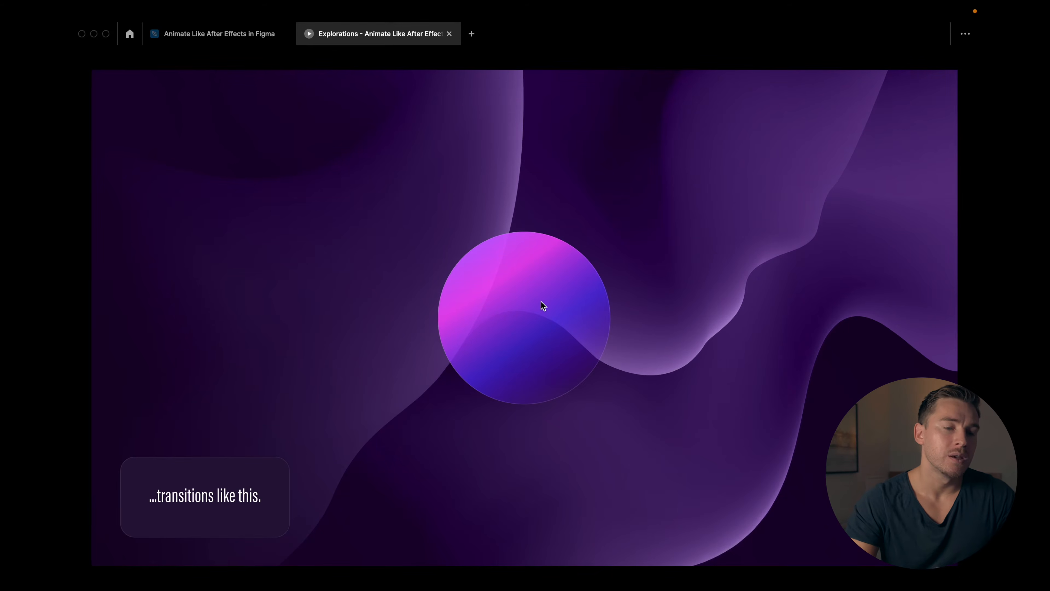
left_click(252, 33)
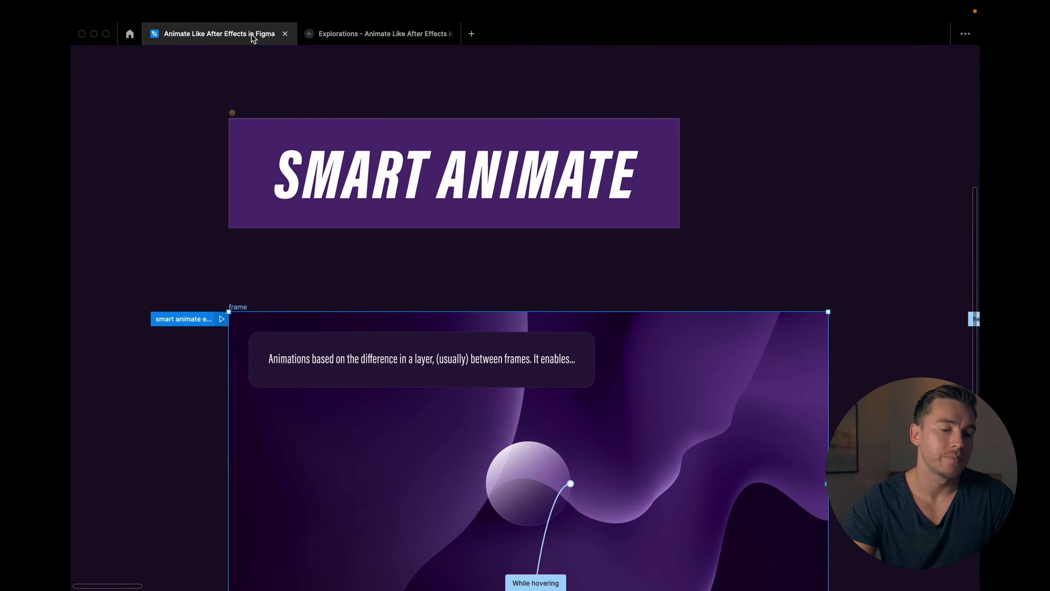
scroll(671, 223, "up", 5)
scroll(528, 235, "right", 10)
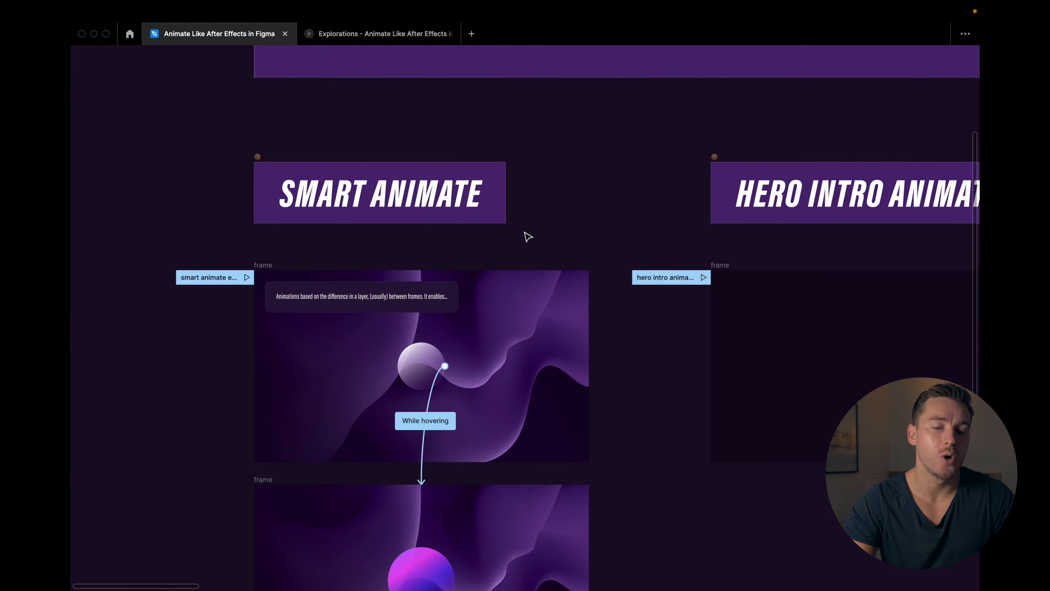
scroll(417, 242, "up", 5)
scroll(464, 266, "down", 2)
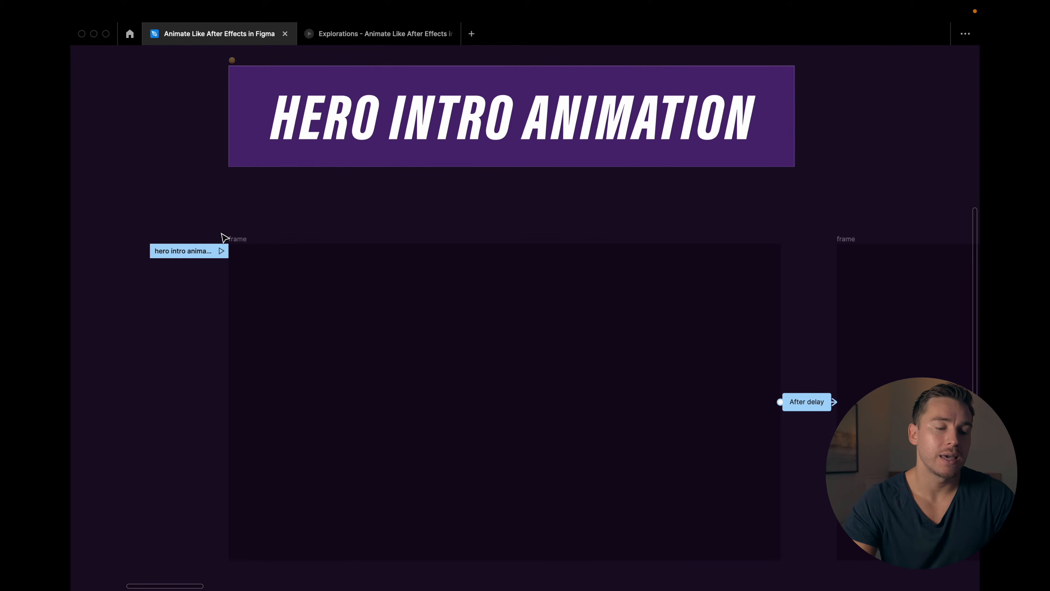
left_click(222, 251)
left_click(200, 86)
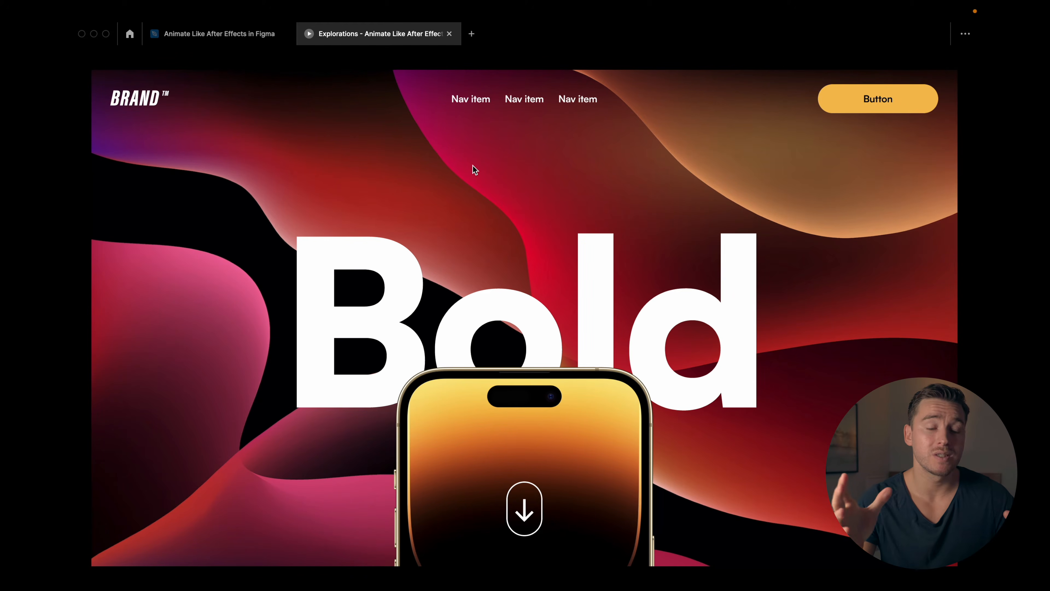
key("r")
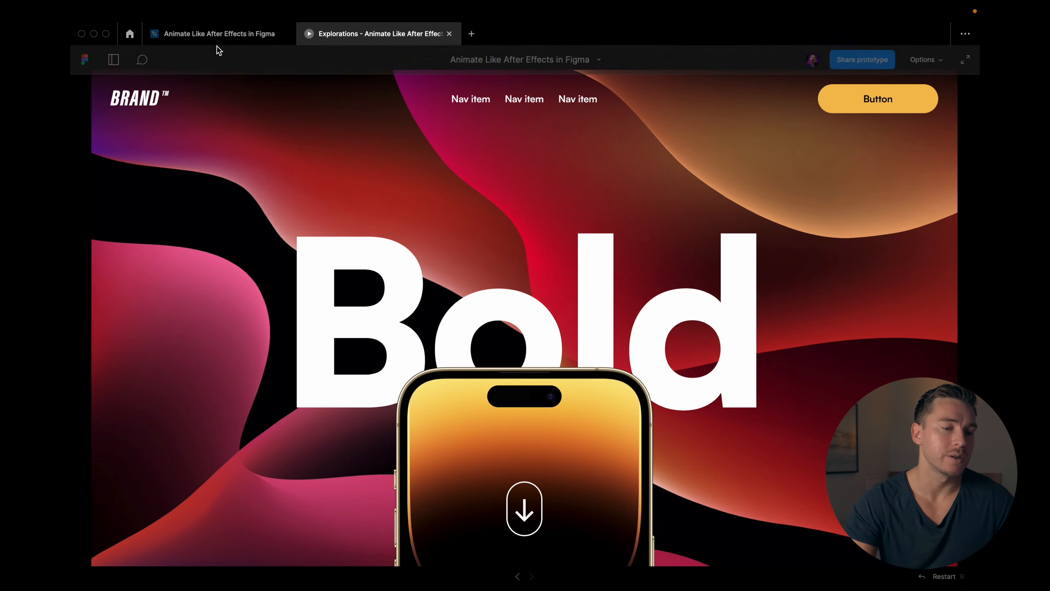
Step: Return to the design file and examine the full sequence of connected hero intro animation frames
left_click(218, 36)
left_click(443, 210)
key("super+backslash")
scroll(442, 210, "down", 10)
scroll(443, 211, "right", 4)
scroll(443, 211, "down", 6)
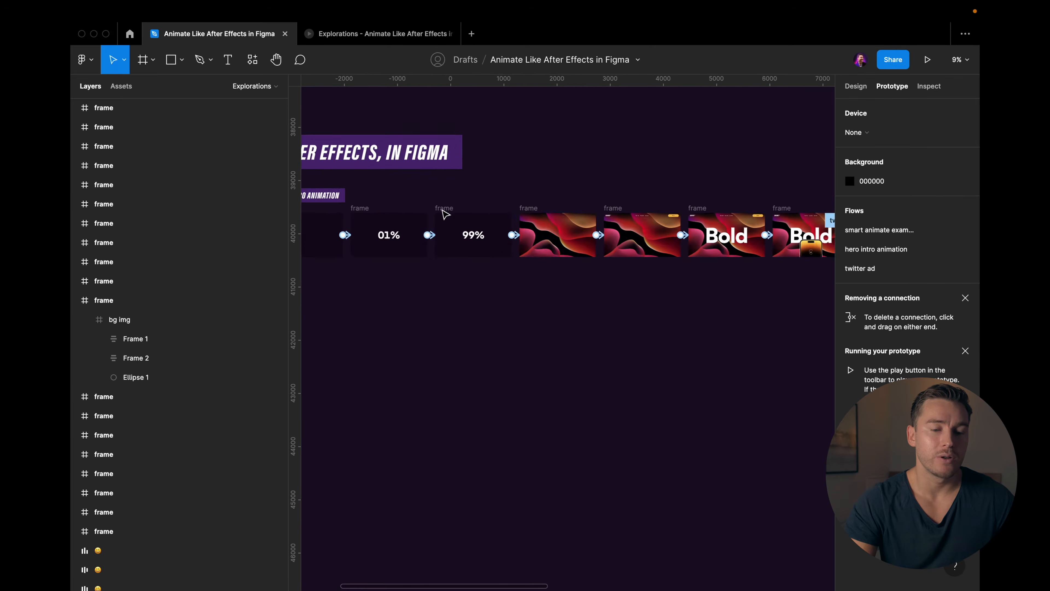
scroll(463, 209, "up", 2)
key("super+backslash")
scroll(515, 216, "up", 6)
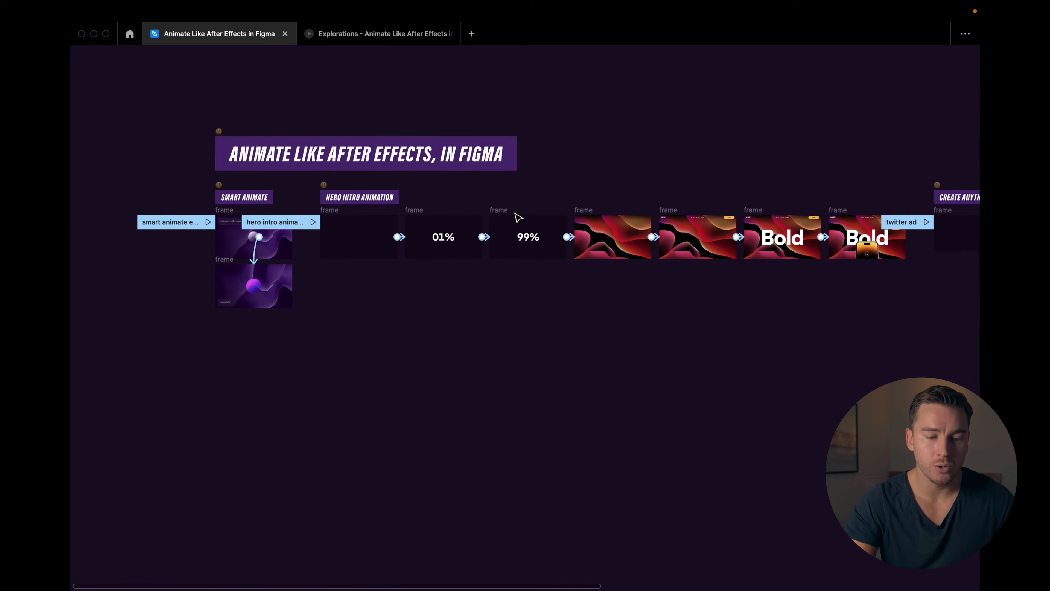
scroll(406, 202, "right", 5)
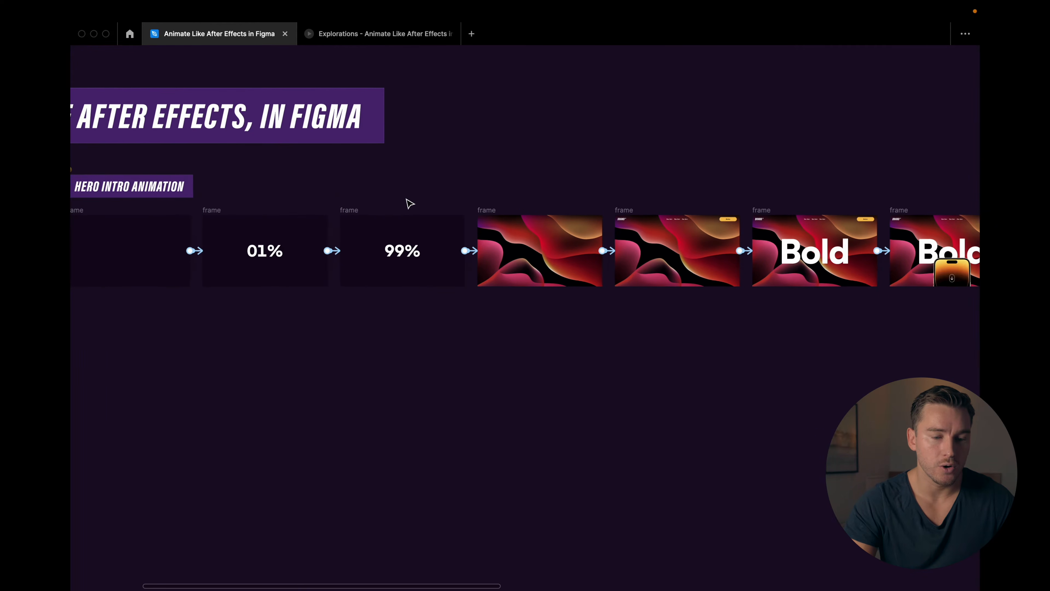
scroll(407, 203, "down", 2)
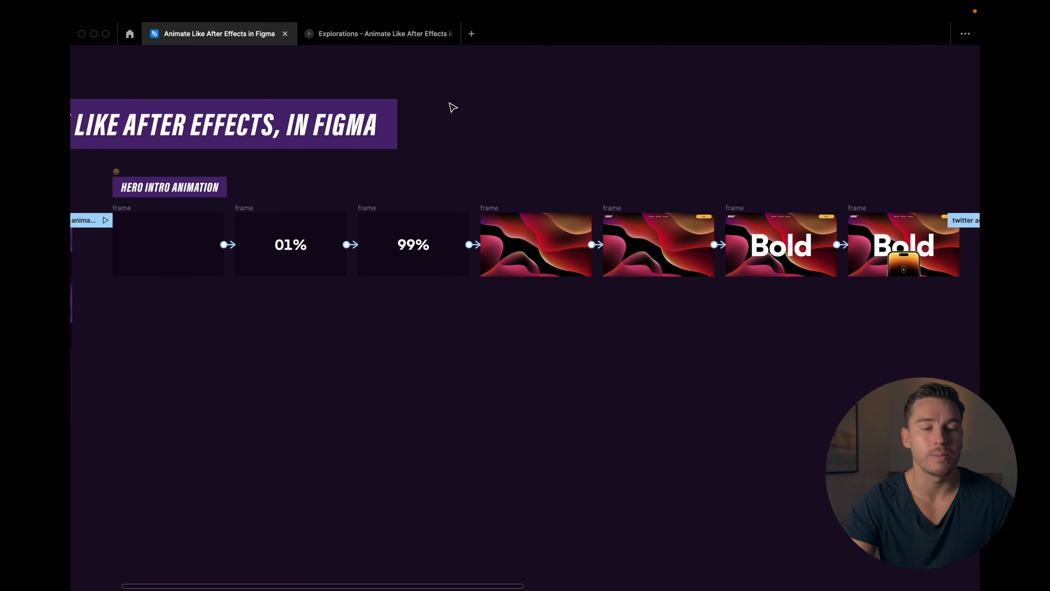
scroll(183, 225, "up", 10)
Step: Show the interface, expand the first hero intro frame's layers and narrow its block rectangle to about 659 px wide
key("ctrl+backslash")
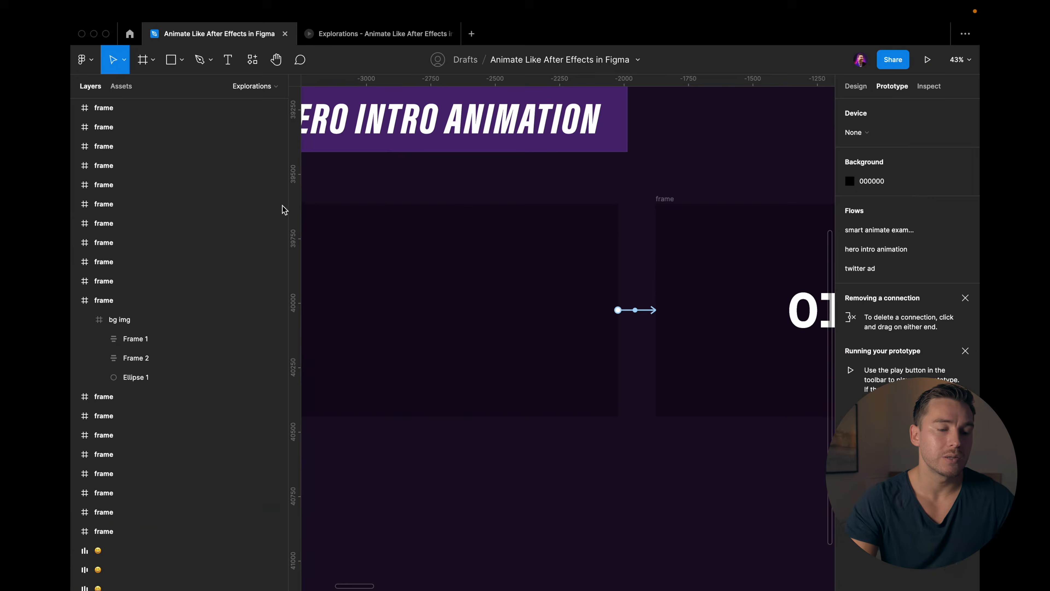
scroll(357, 209, "left", 3)
left_click(347, 224)
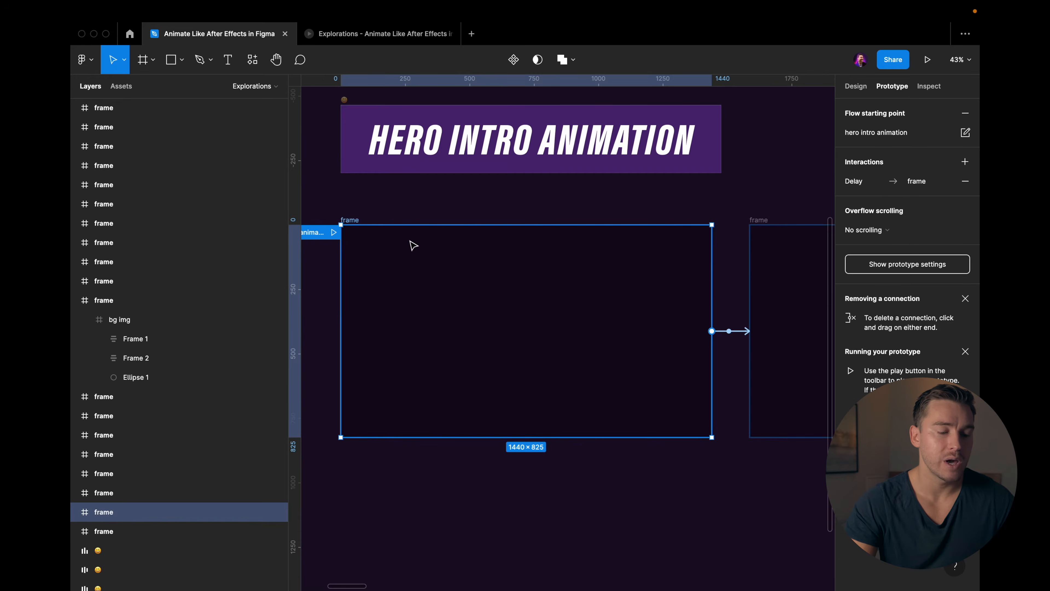
left_click(75, 513)
scroll(260, 413, "down", 2)
left_click(164, 493)
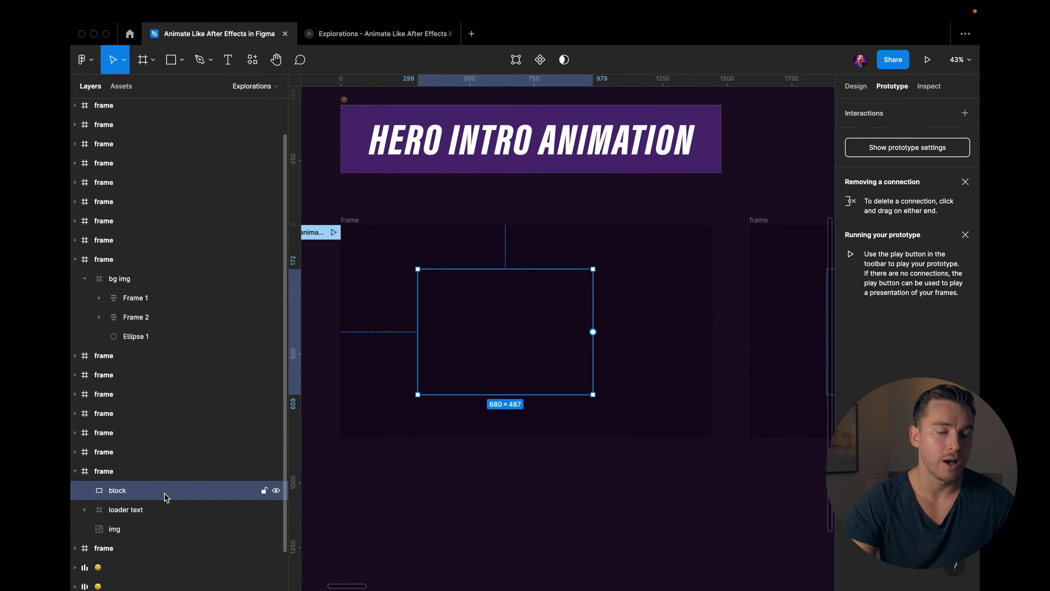
key("alt+8")
mouse_move(595, 286)
left_mouse_down()
mouse_move(462, 284)
mouse_move(586, 281)
left_mouse_up()
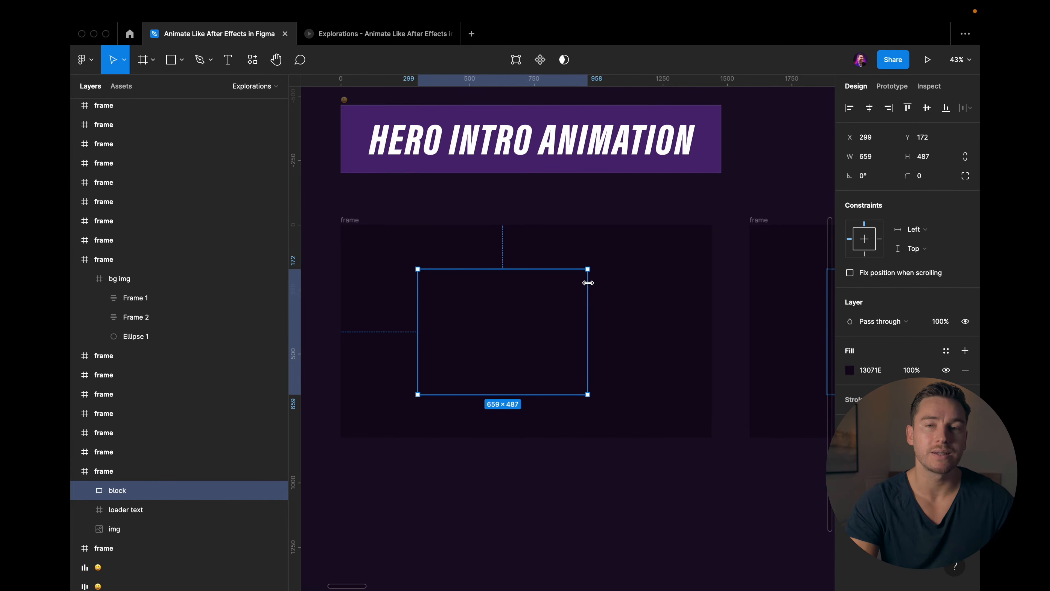
Step: Inspect the first frame's loader text and img layers, try the img layer at 100% opacity, and undo that change
left_click(180, 508)
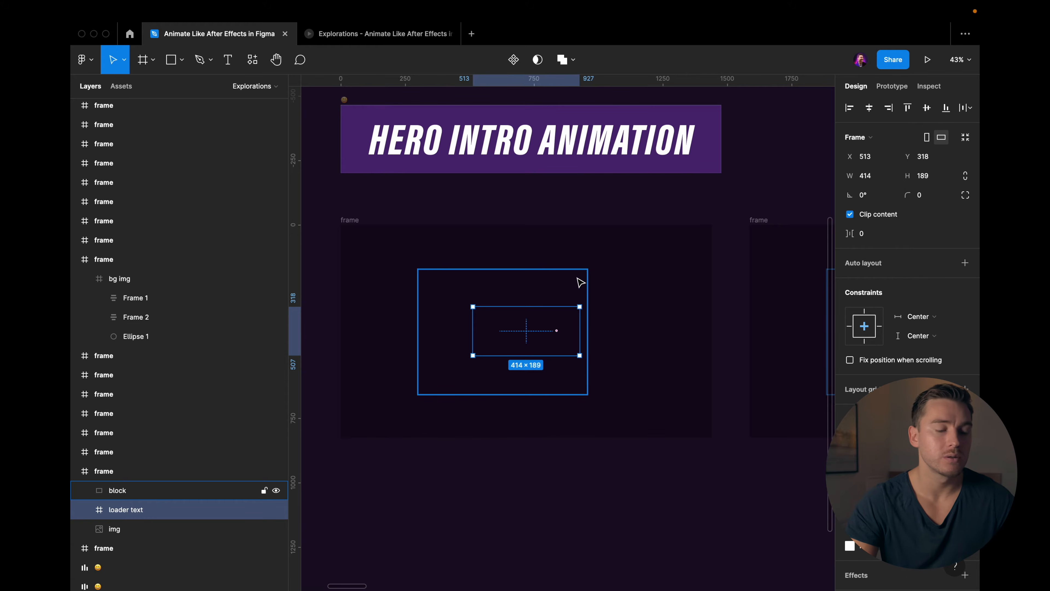
left_click(118, 531)
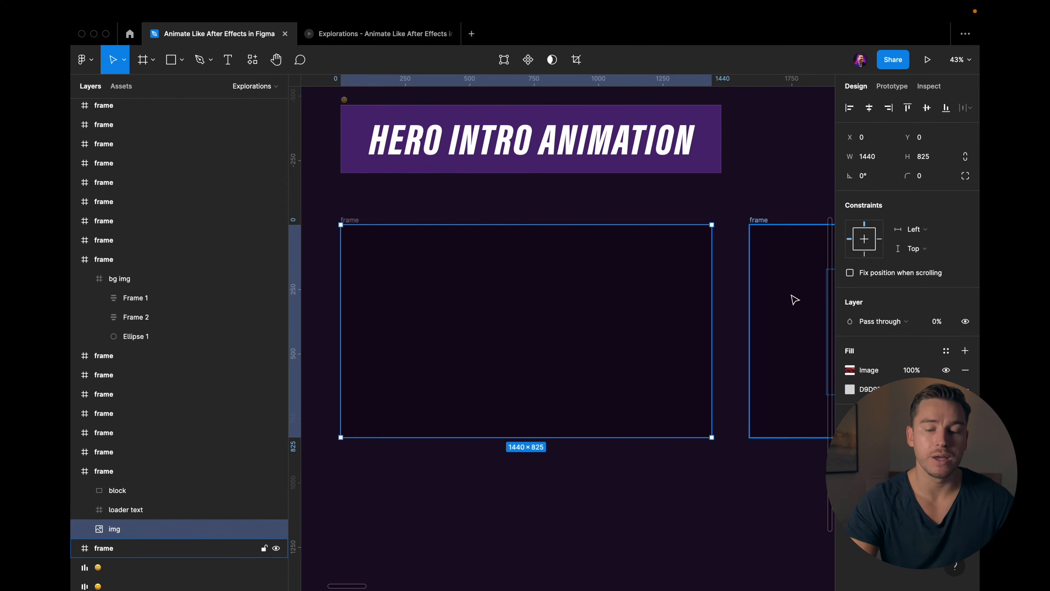
key("0")
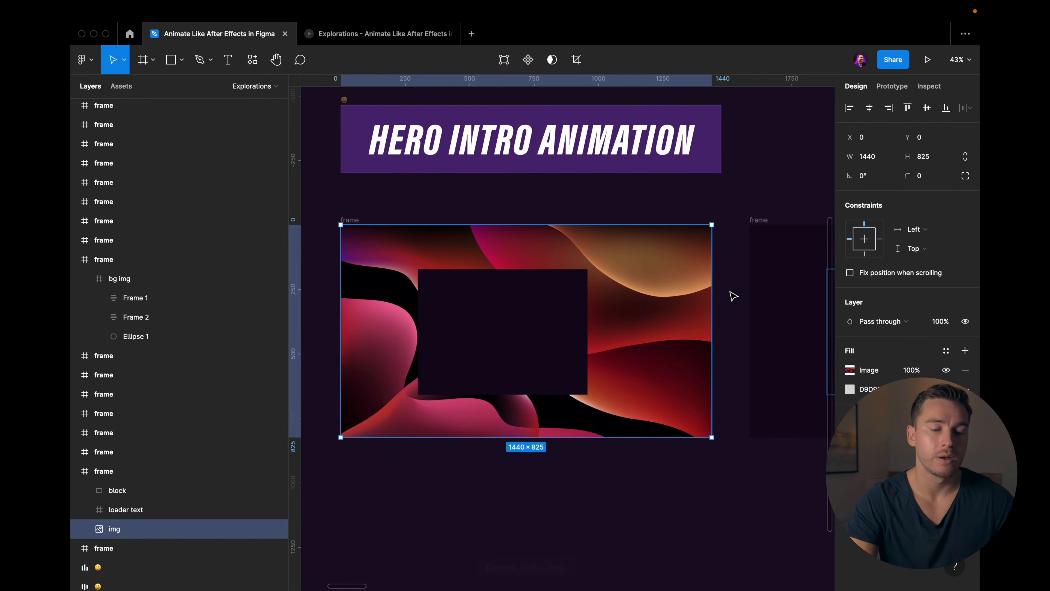
key("super+z")
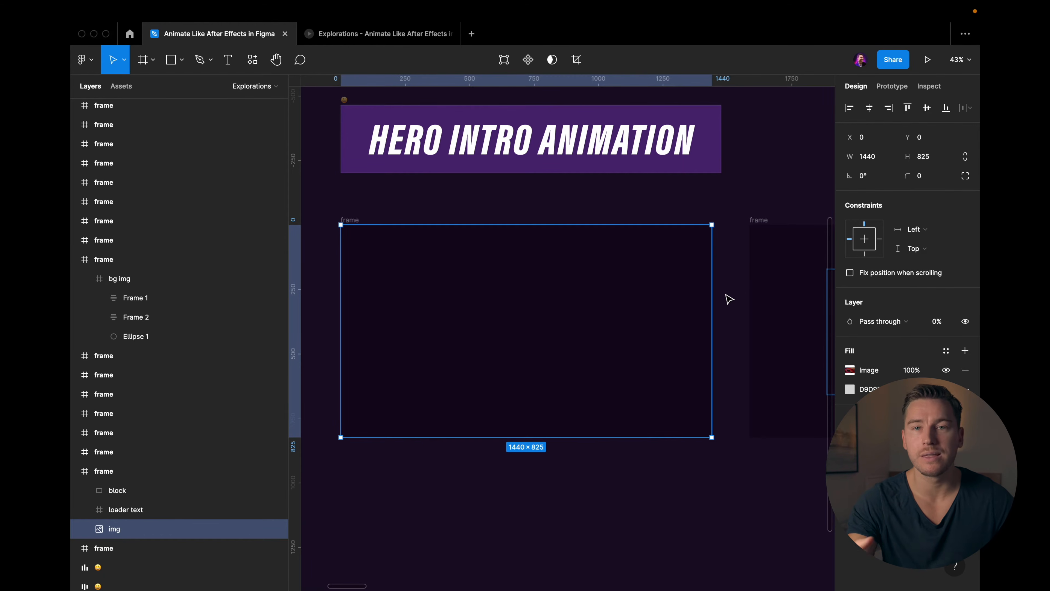
Step: Delete the img layer from the first hero intro frame and adjust the width of its block rectangle
scroll(727, 295, "down", 1)
scroll(720, 296, "right", 20)
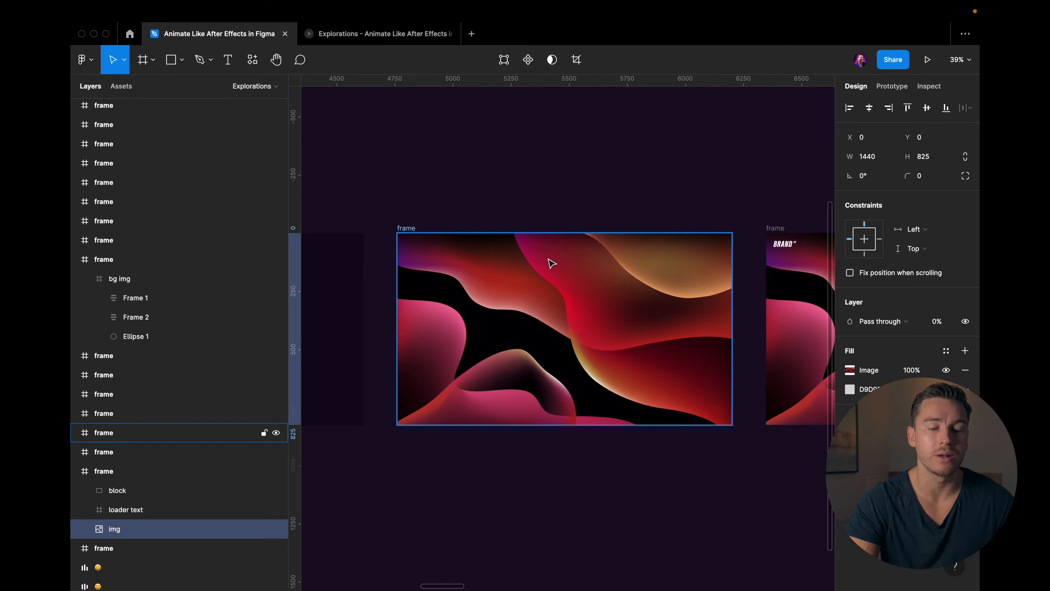
scroll(613, 286, "left", 20)
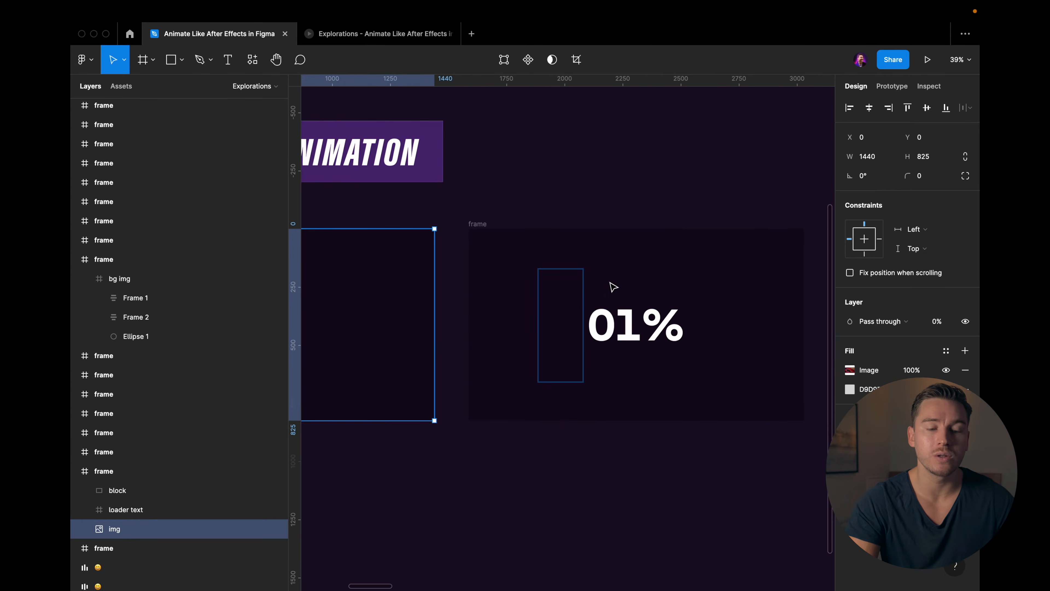
scroll(614, 287, "up", 1)
key("shift+2")
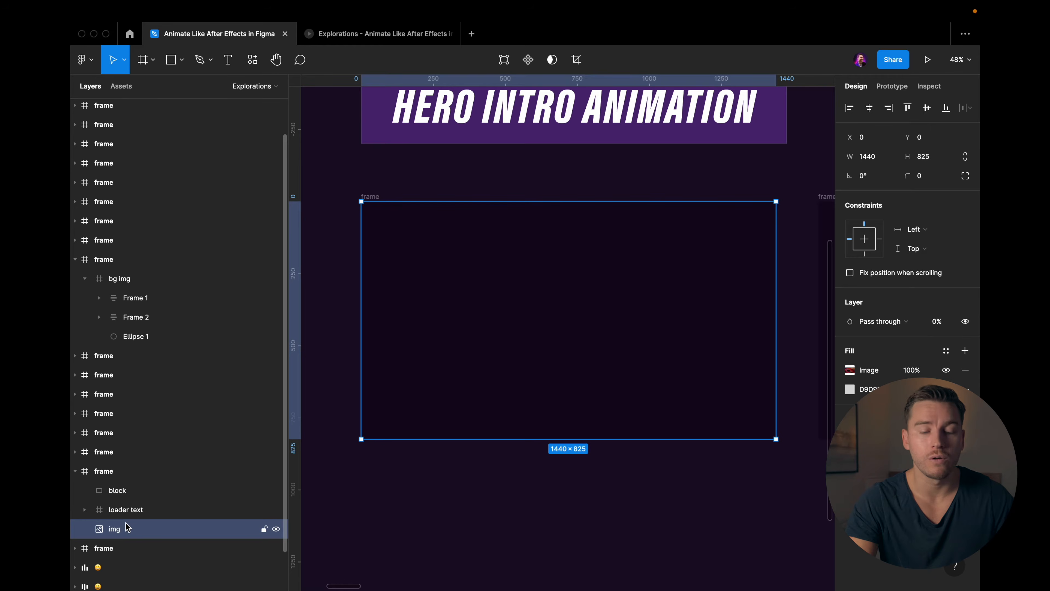
key("Delete")
left_click(620, 289)
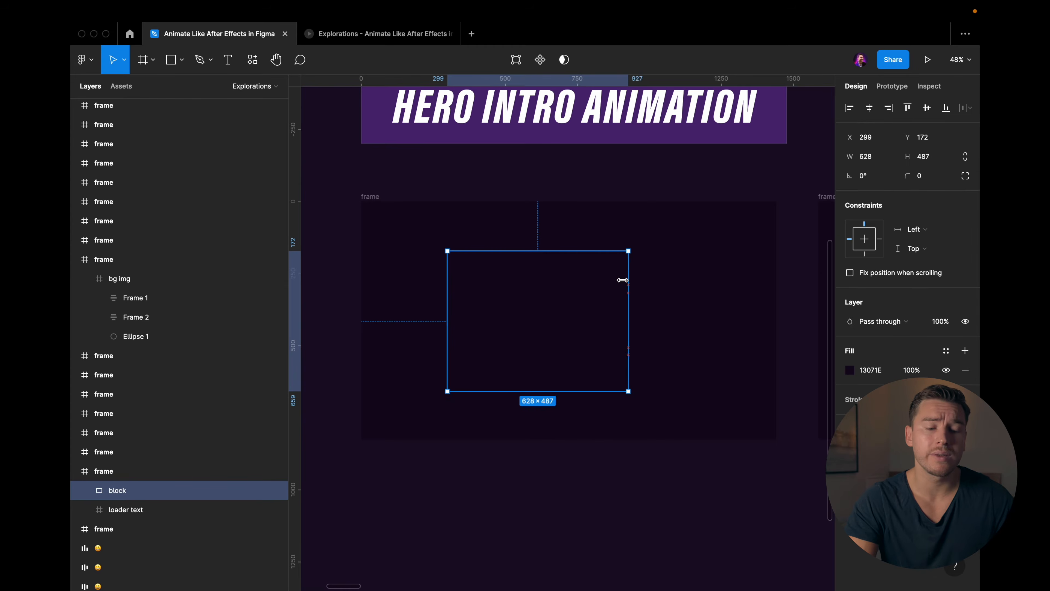
mouse_move(623, 280)
left_mouse_down()
mouse_move(495, 284)
mouse_move(633, 273)
left_mouse_up()
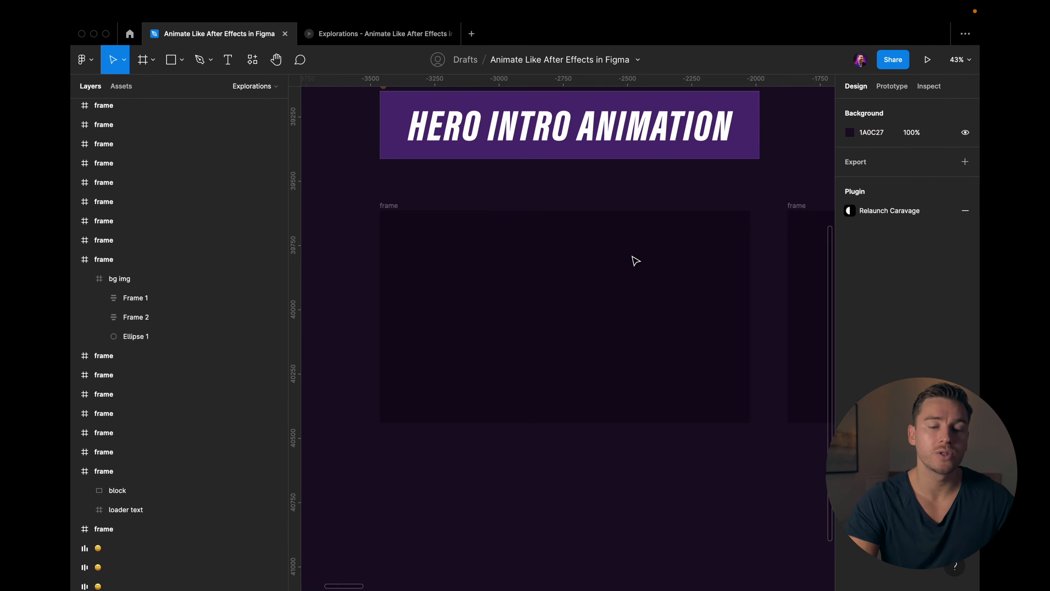
Step: Select the block rectangle in the 01% frame and adjust its width
scroll(636, 261, "right", 4)
scroll(611, 259, "right", 12)
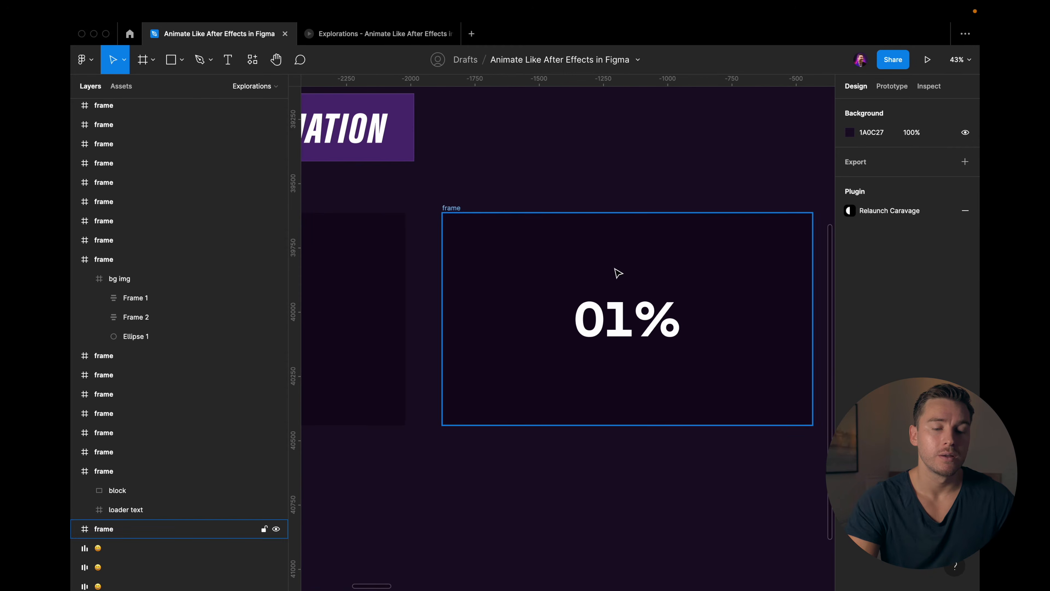
left_click(556, 300)
scroll(558, 301, "right", 7)
scroll(559, 301, "up", 2)
scroll(471, 298, "left", 4)
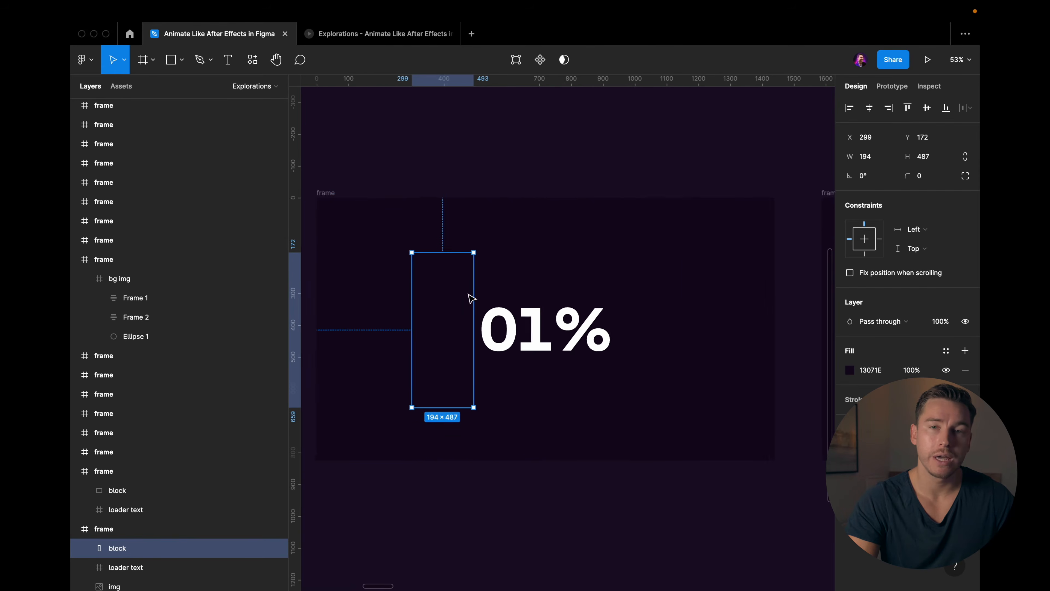
mouse_move(483, 288)
left_mouse_down()
mouse_move(636, 284)
mouse_move(485, 283)
left_mouse_up()
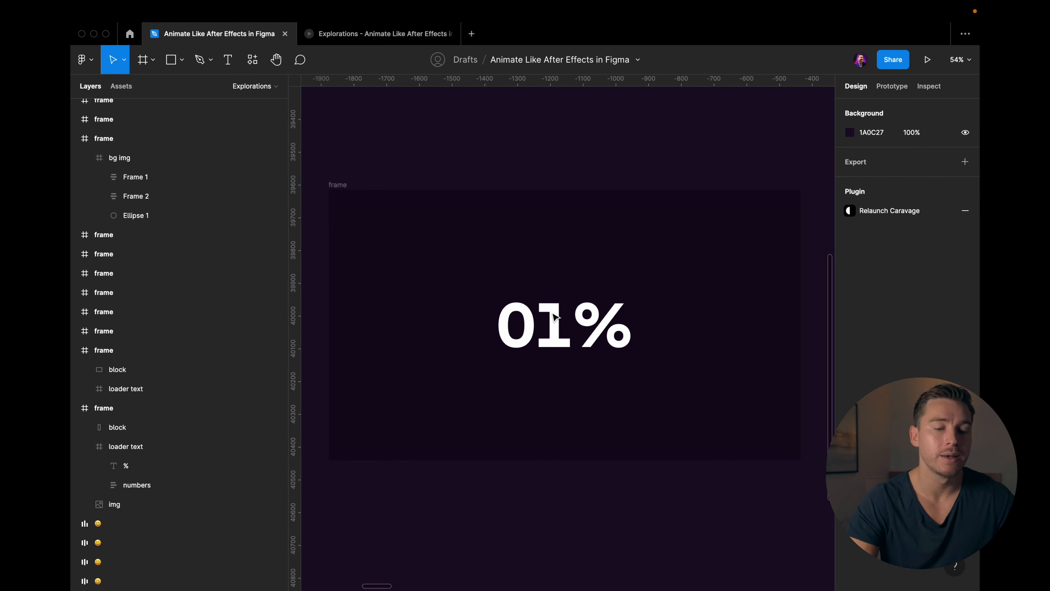
Step: Duplicate the loader text from the 01% frame onto the empty canvas directly below that frame
left_click(552, 322)
scroll(550, 327, "down", 3)
double_click(548, 327)
left_click_drag(549, 326, 554, 378)
scroll(542, 219, "down", 3)
key("Escape")
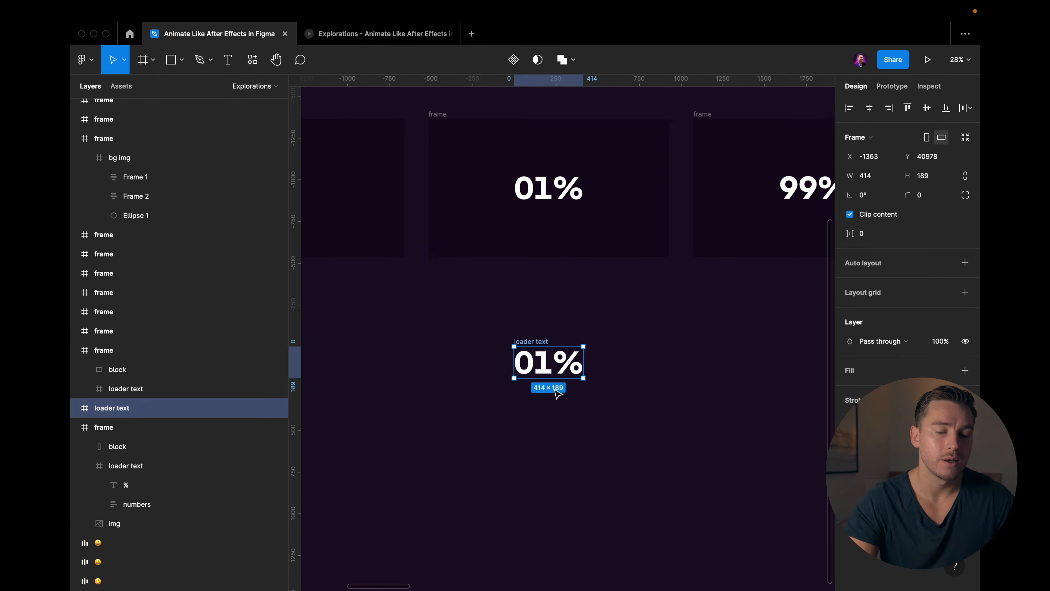
Step: Turn off content clipping on the loader text copy to reveal the full column of numbers
scroll(554, 378, "up", 3)
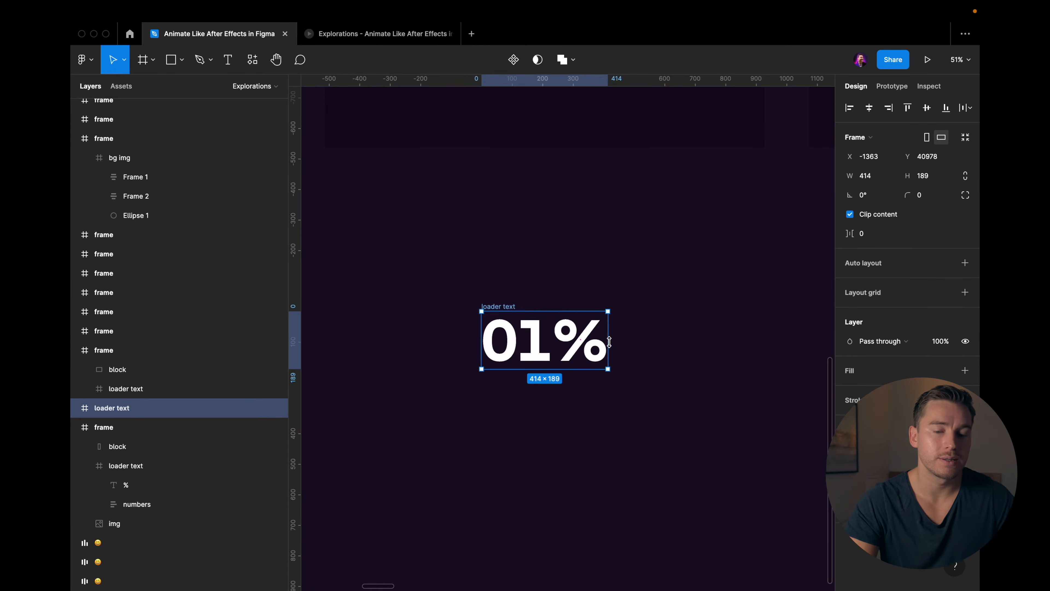
left_click(851, 215)
scroll(589, 295, "down", 5)
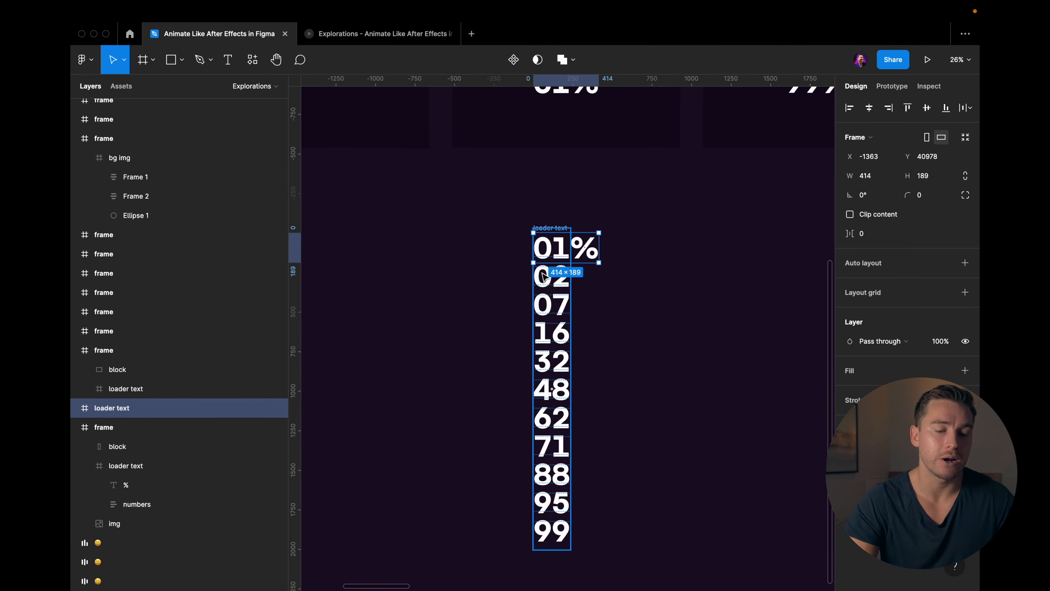
Step: Select the numbers stack inside the loader text copy and align it to the bottom of its parent frame
left_click(553, 262)
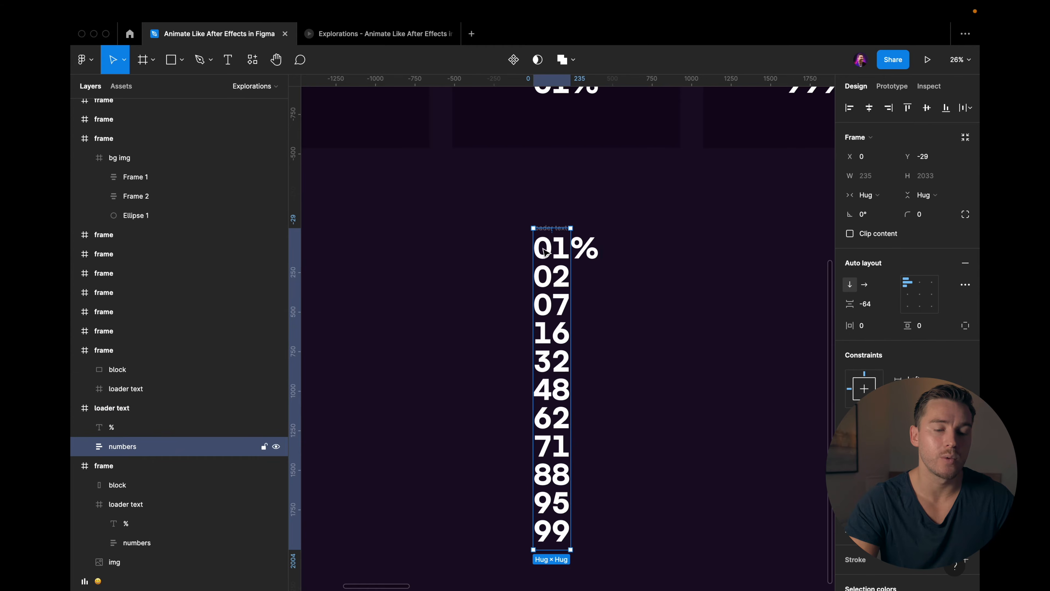
left_click(639, 255)
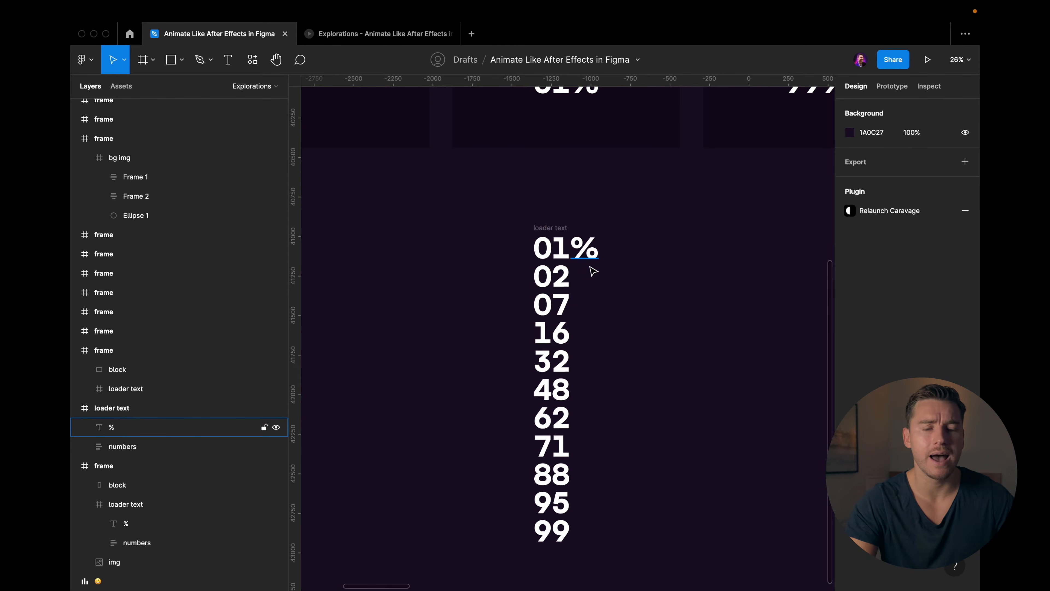
left_click(538, 323)
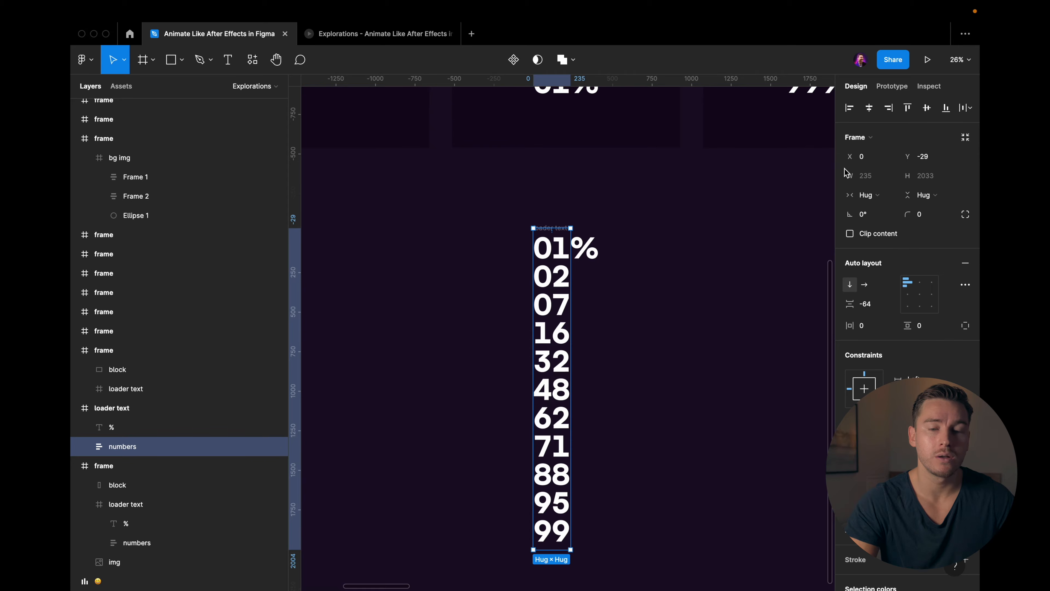
left_click(944, 110)
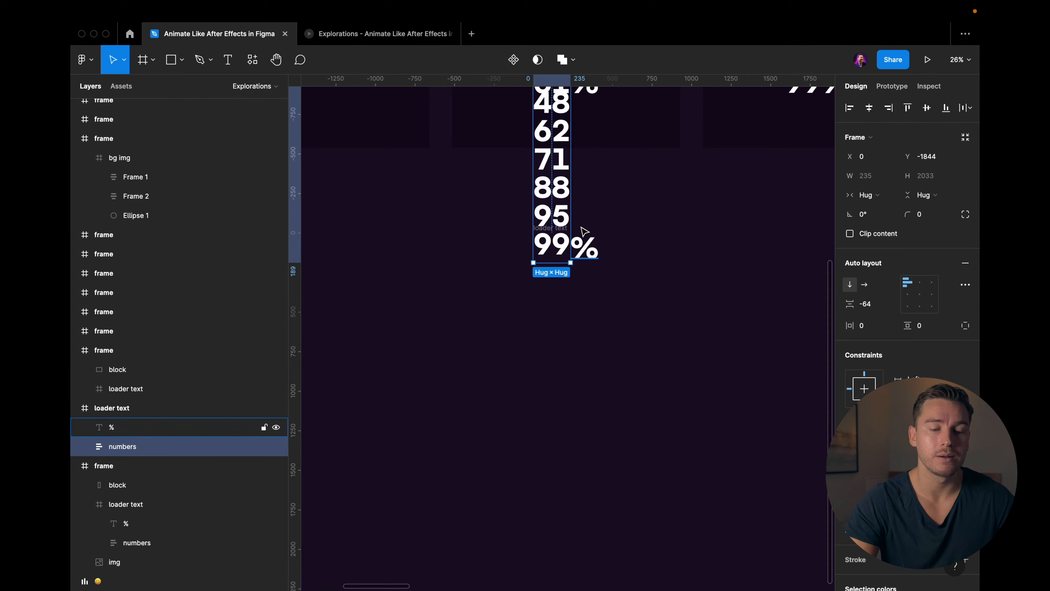
left_click(606, 233)
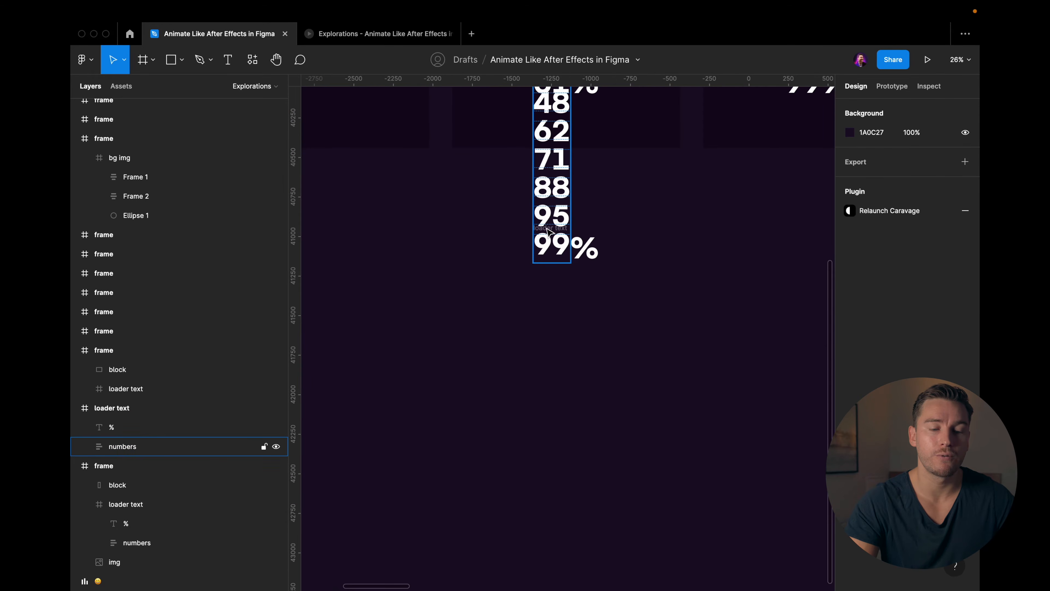
Step: Turn content clipping back on for the loader text copy on the empty canvas
scroll(547, 229, "up", 5, "super")
left_click(563, 238)
left_click(102, 409)
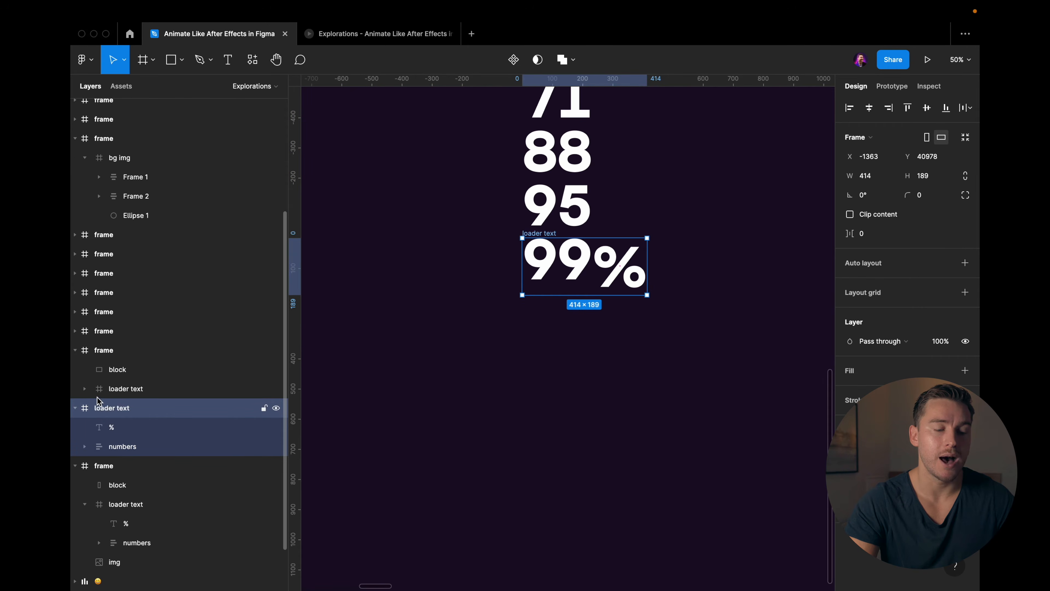
left_click(849, 215)
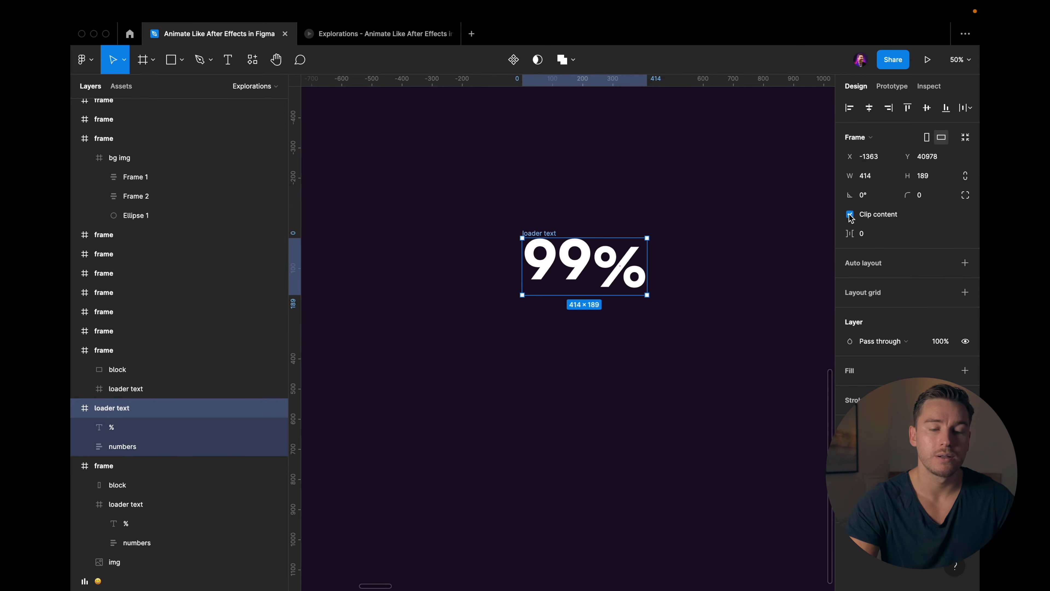
left_click(122, 446)
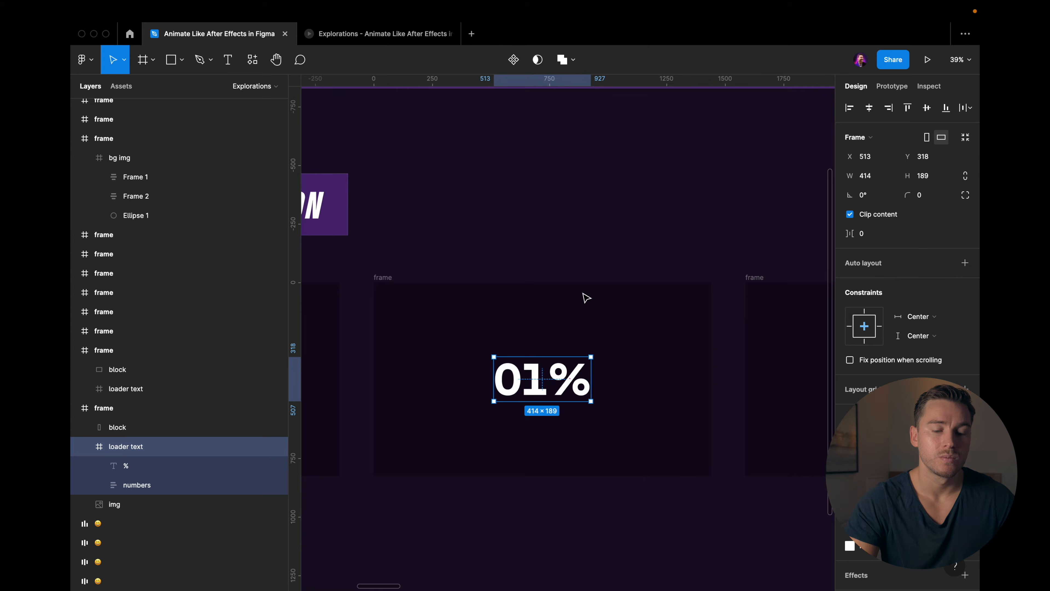
Step: Select the numbers stack in the 99% frame and compare its vertical position with the 01% frame
scroll(587, 298, "up", 2, "super")
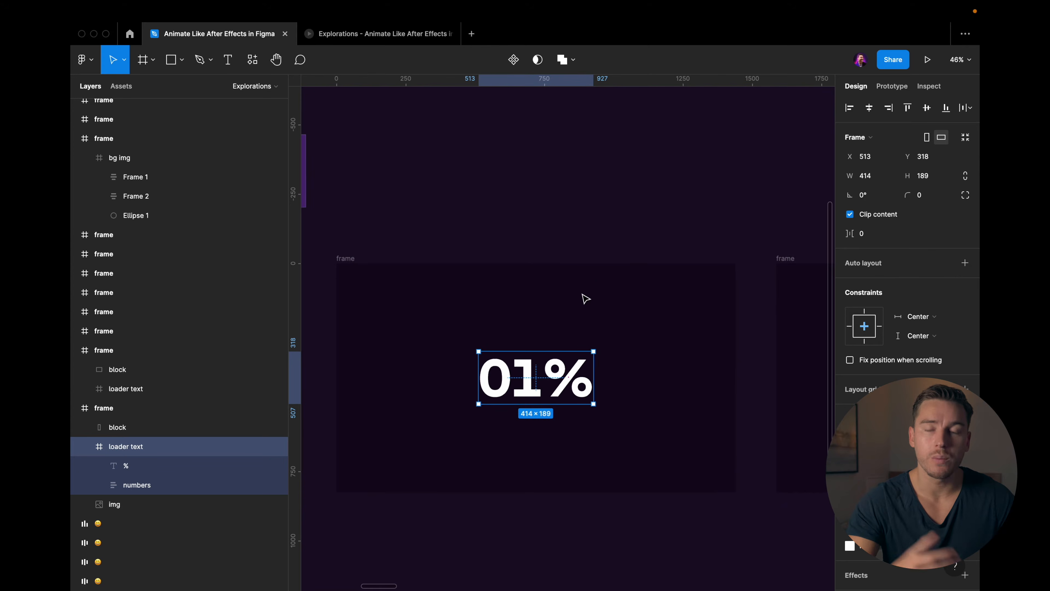
key("n")
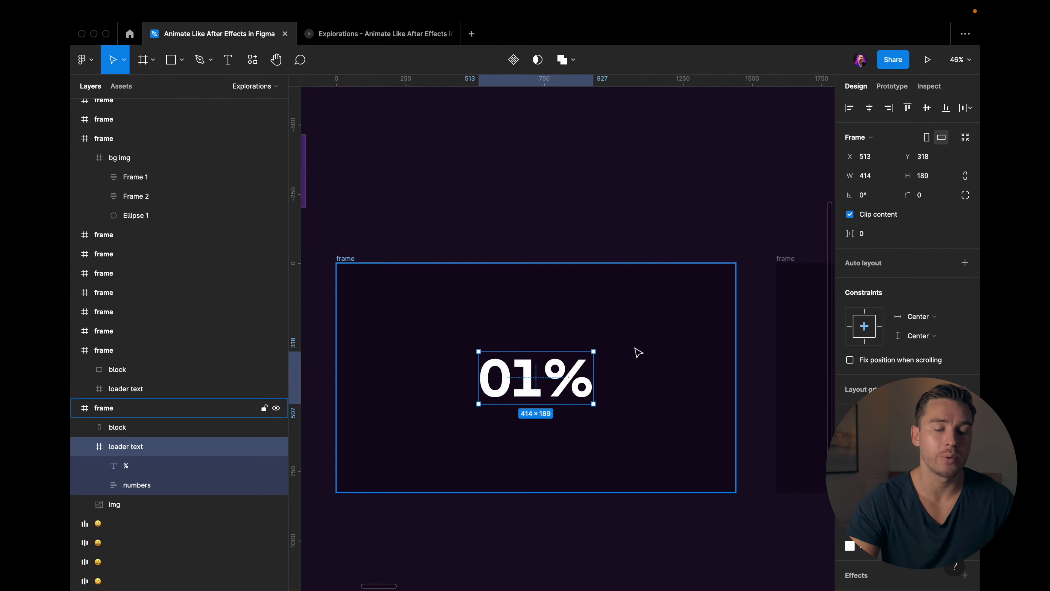
left_click(533, 386)
double_click(532, 386)
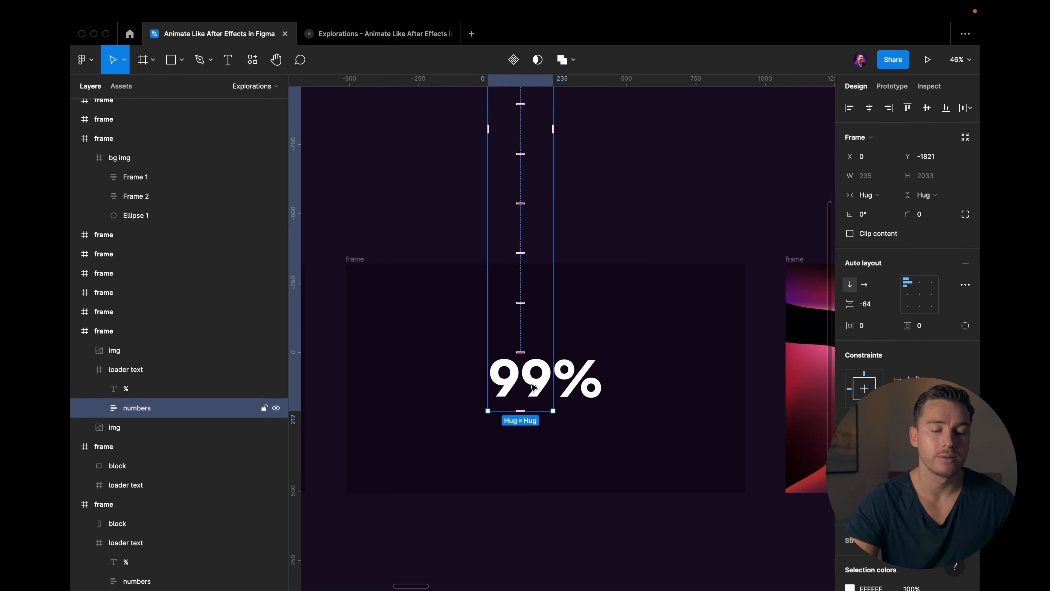
scroll(565, 302, "left", 2)
scroll(565, 301, "down", 2, "super")
scroll(563, 299, "down", 3, "super")
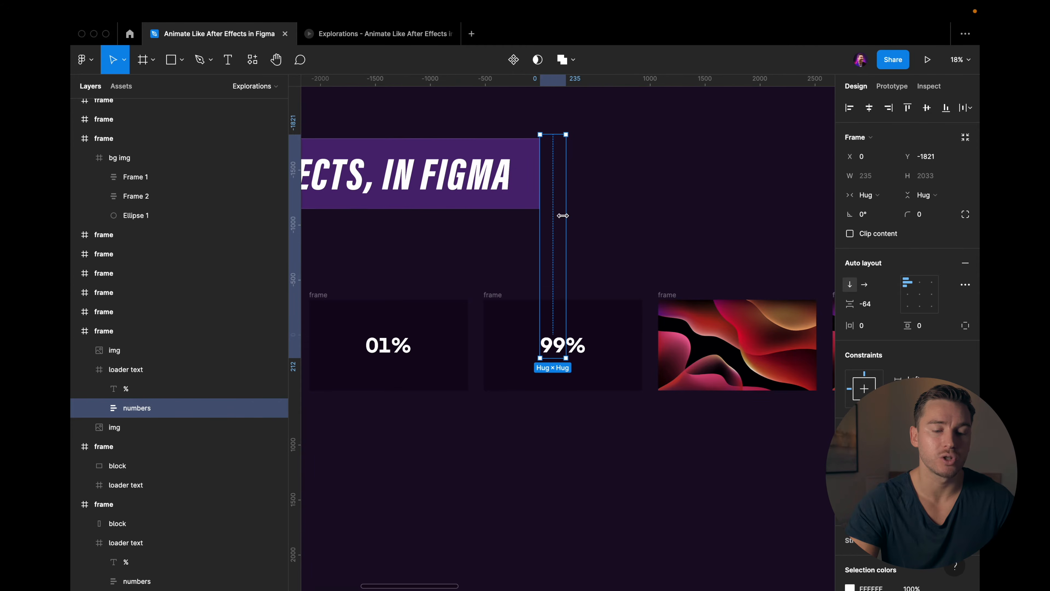
scroll(566, 340, "up", 5, "super")
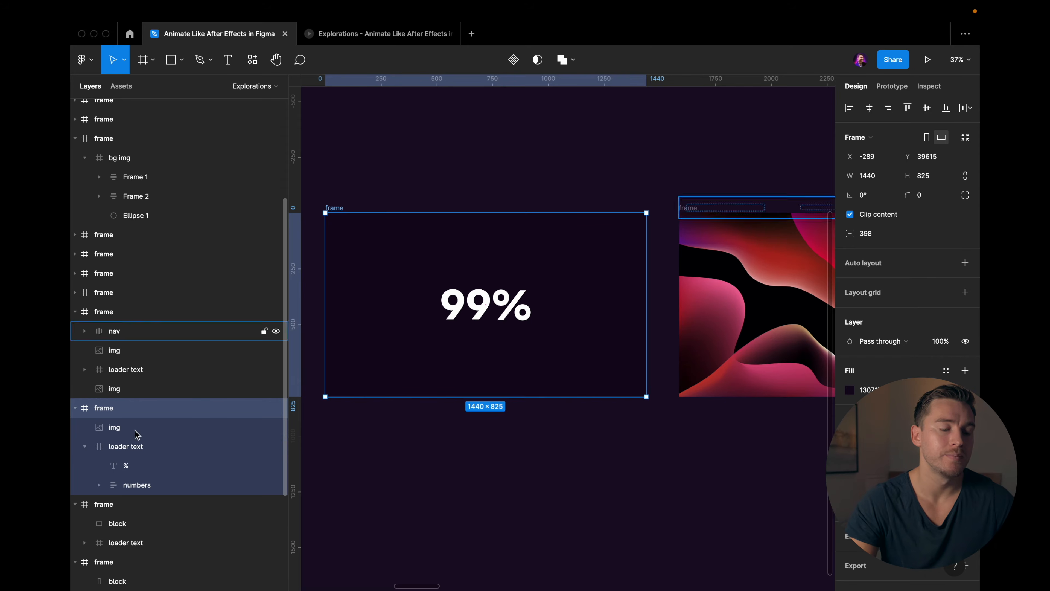
Step: Try moving the img layer below the 99% frame up into the frame, to Y 700
left_click(114, 427)
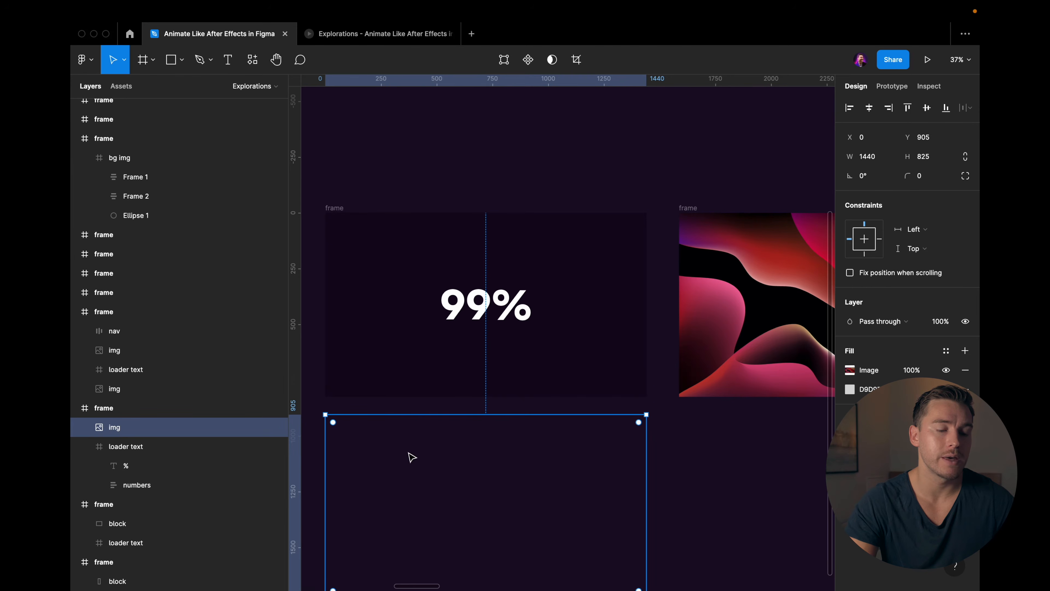
left_click_drag(410, 457, 410, 408)
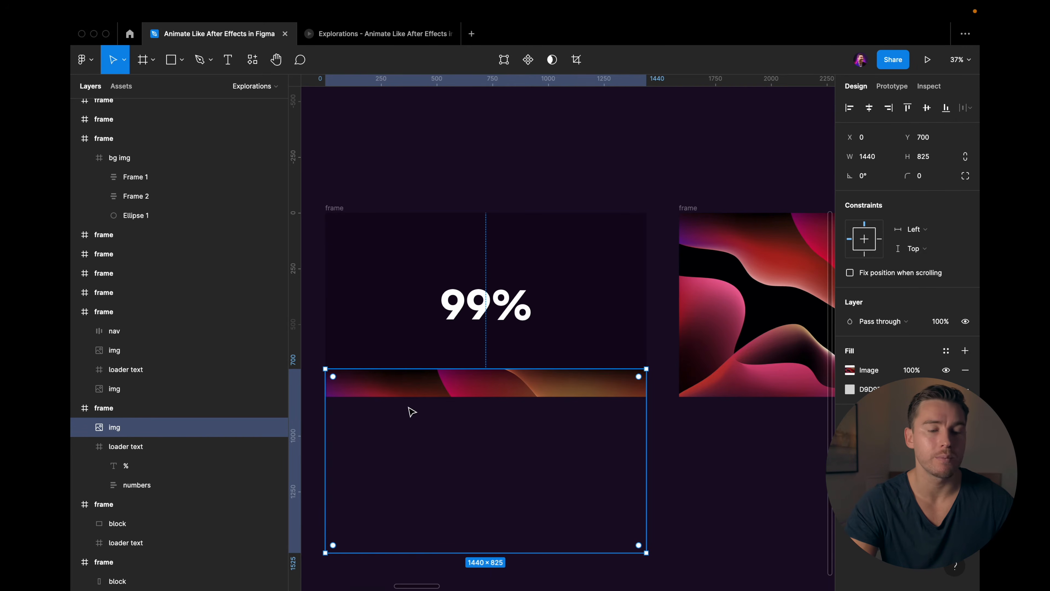
left_click(339, 205)
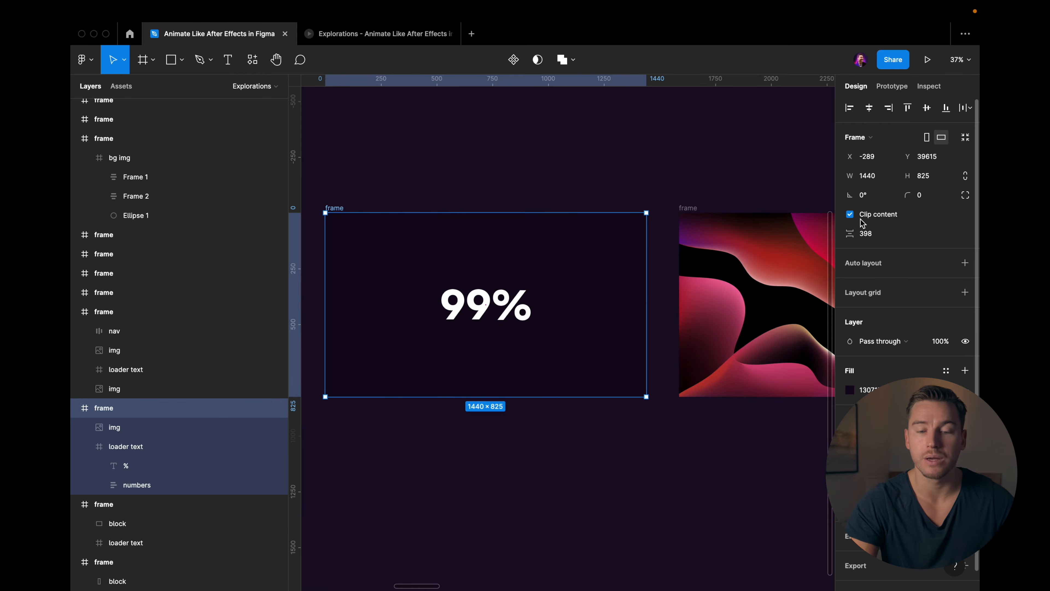
Step: Inspect the img layer placed below the 99% frame and the centred loader text inside it
left_click(261, 427)
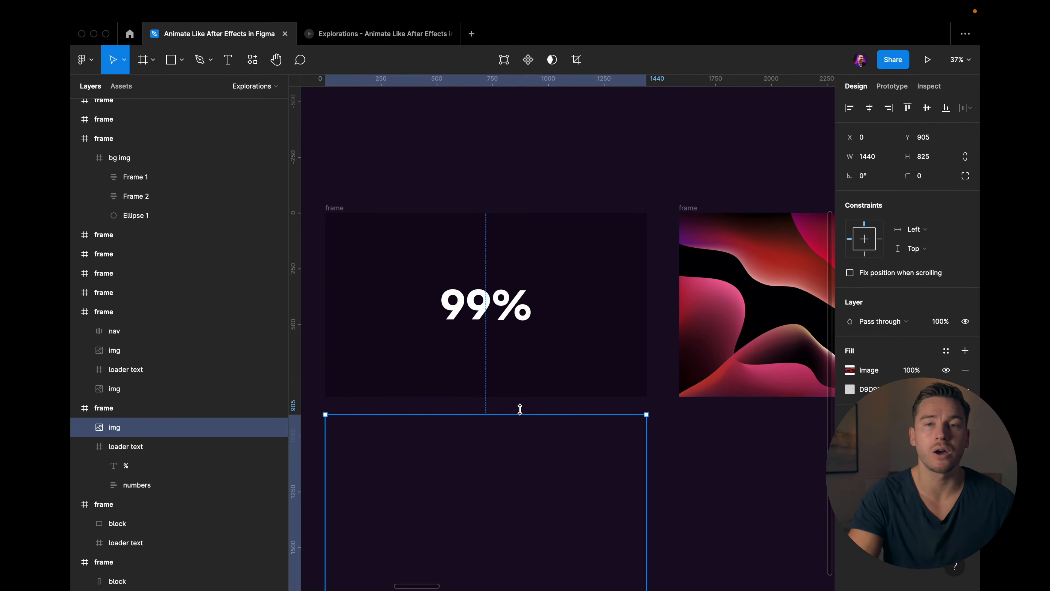
left_click(366, 207)
left_click(512, 308)
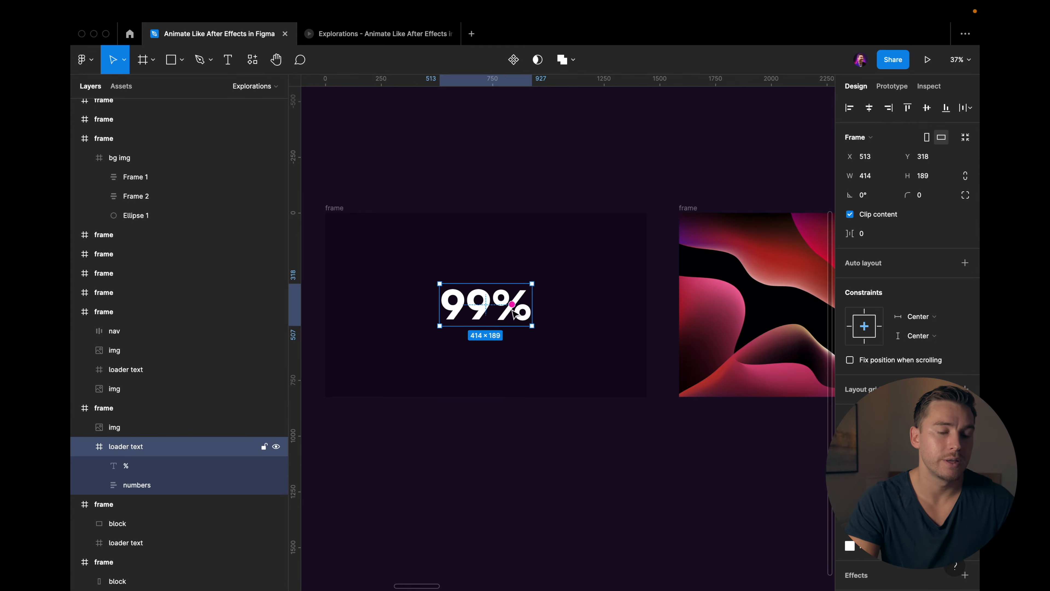
Step: Select the loader text layer hidden behind the image in the frame after 99% and check its position
scroll(512, 310, "right", 2)
scroll(478, 318, "right", 1)
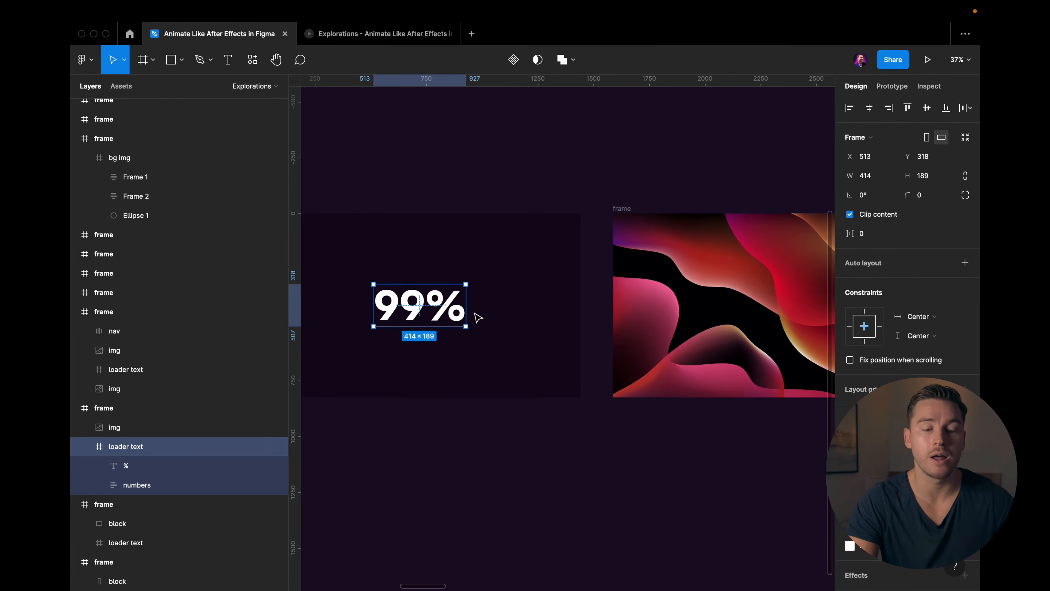
scroll(687, 290, "right", 5)
left_click(614, 286)
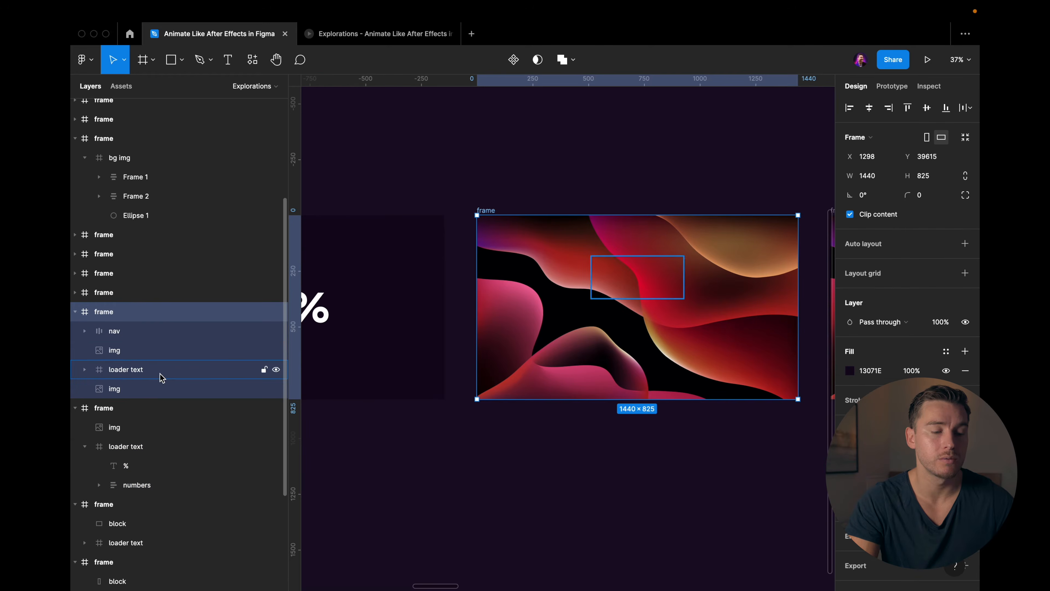
left_click(129, 371)
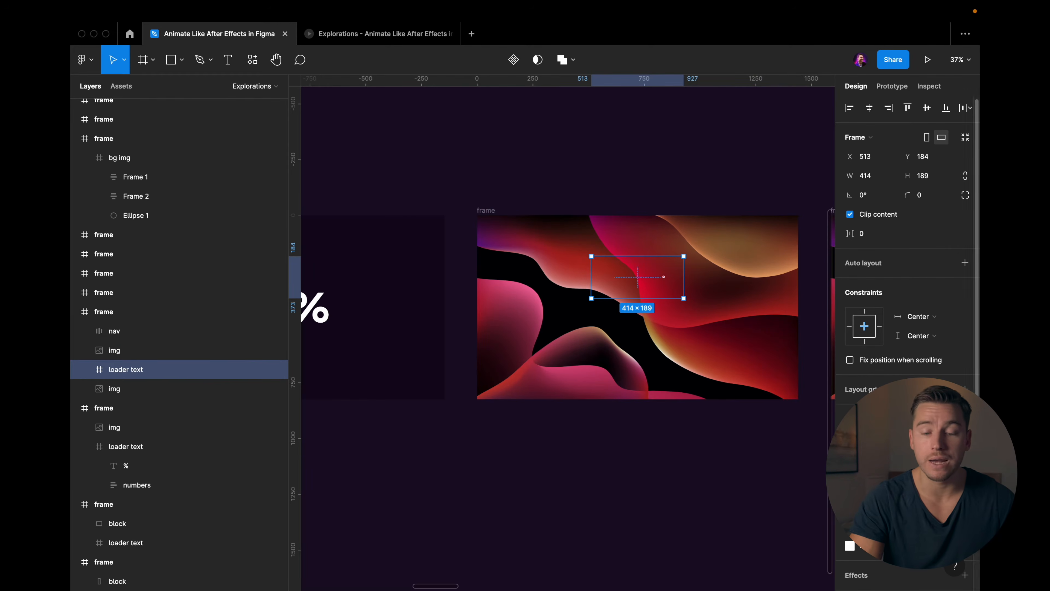
left_click(608, 458)
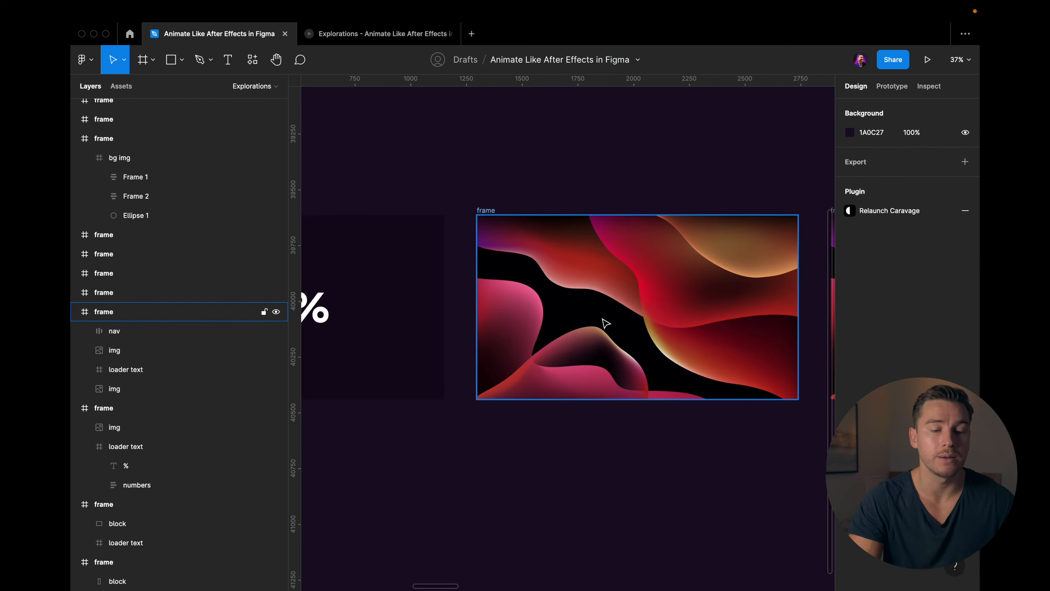
Step: Compare the nav layer's placement above the first full-image frame with its placement in the next frame
scroll(604, 324, "right", 10)
left_click(435, 218)
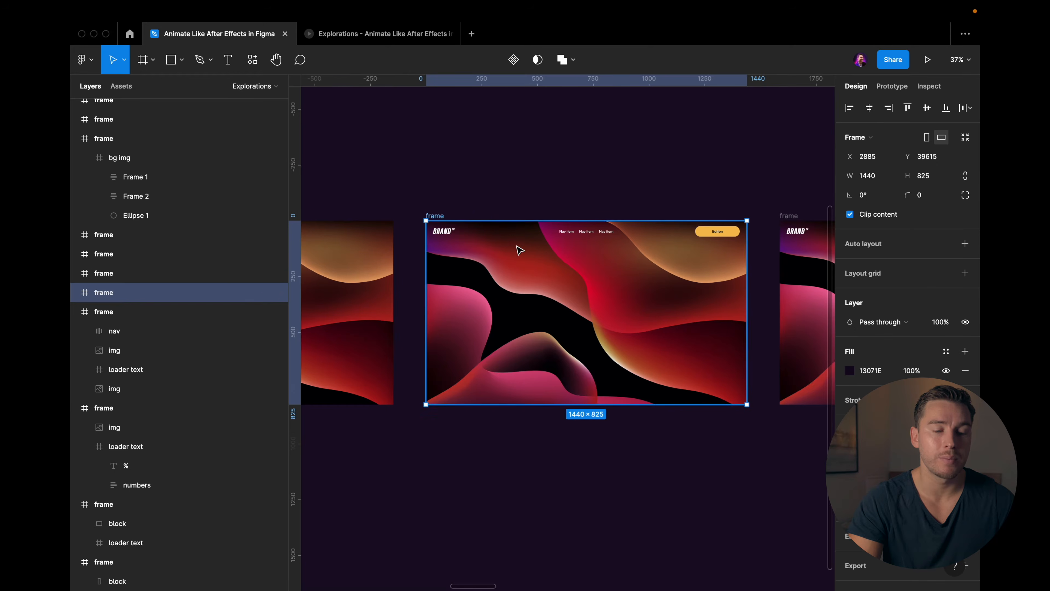
scroll(445, 248, "right", 5)
left_click(449, 214)
scroll(449, 214, "left", 2)
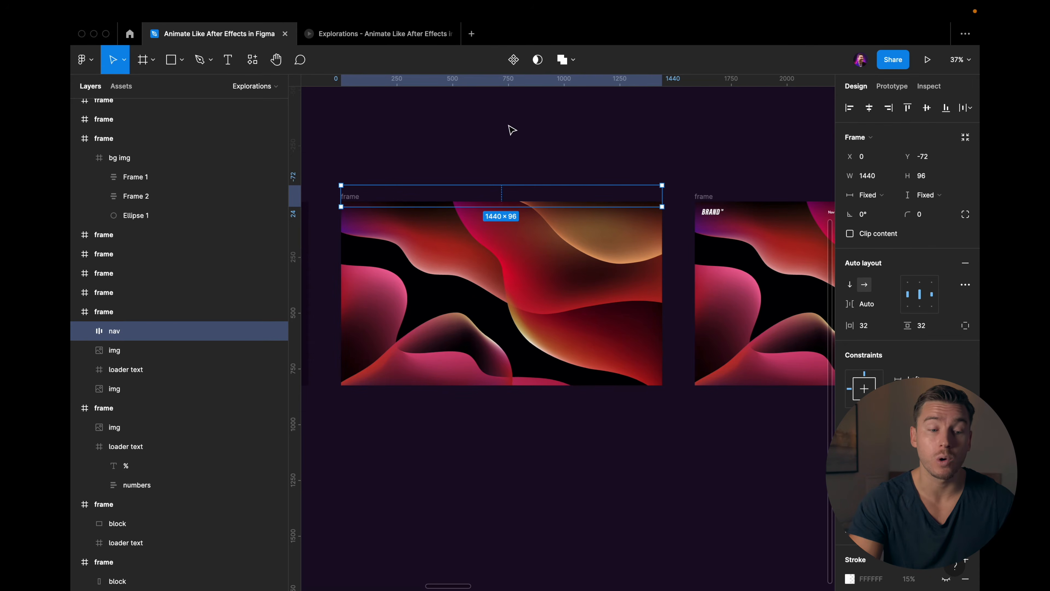
scroll(475, 144, "right", 5)
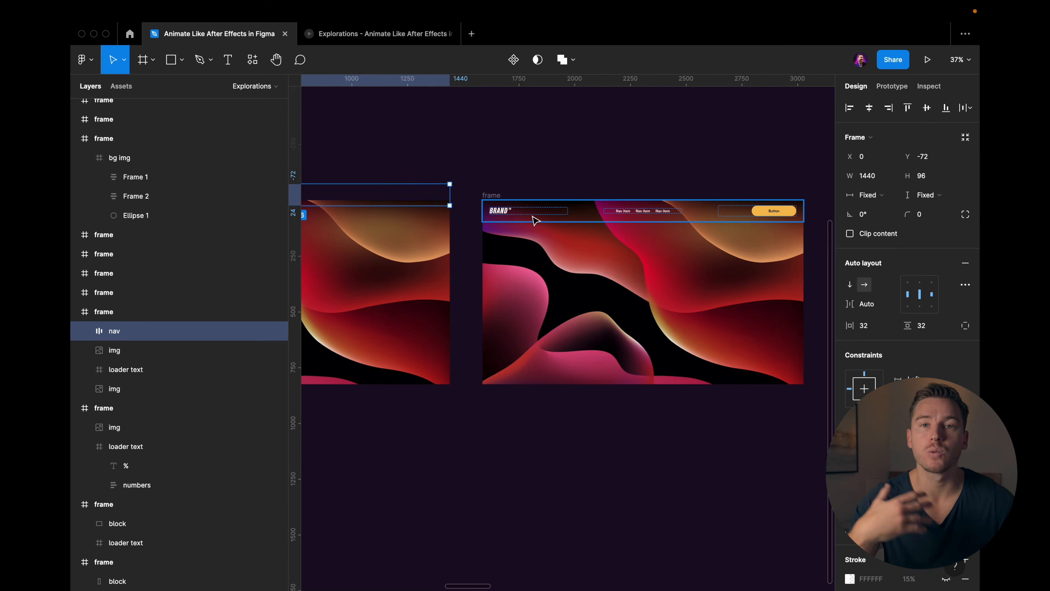
scroll(533, 217, "left", 2)
scroll(495, 176, "left", 2)
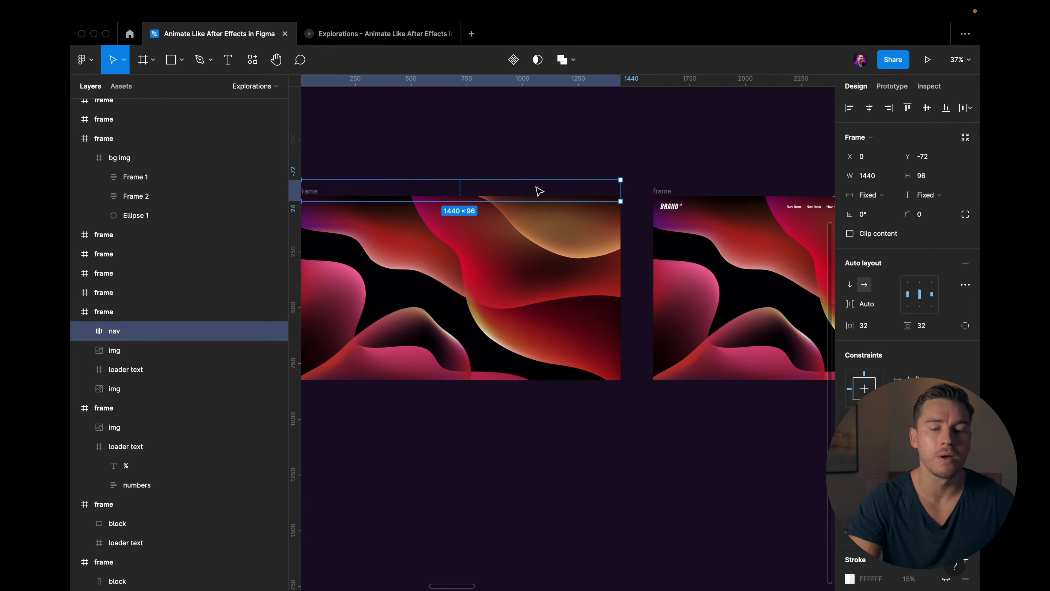
scroll(540, 191, "right", 3)
scroll(540, 192, "up", 2)
left_click(562, 203)
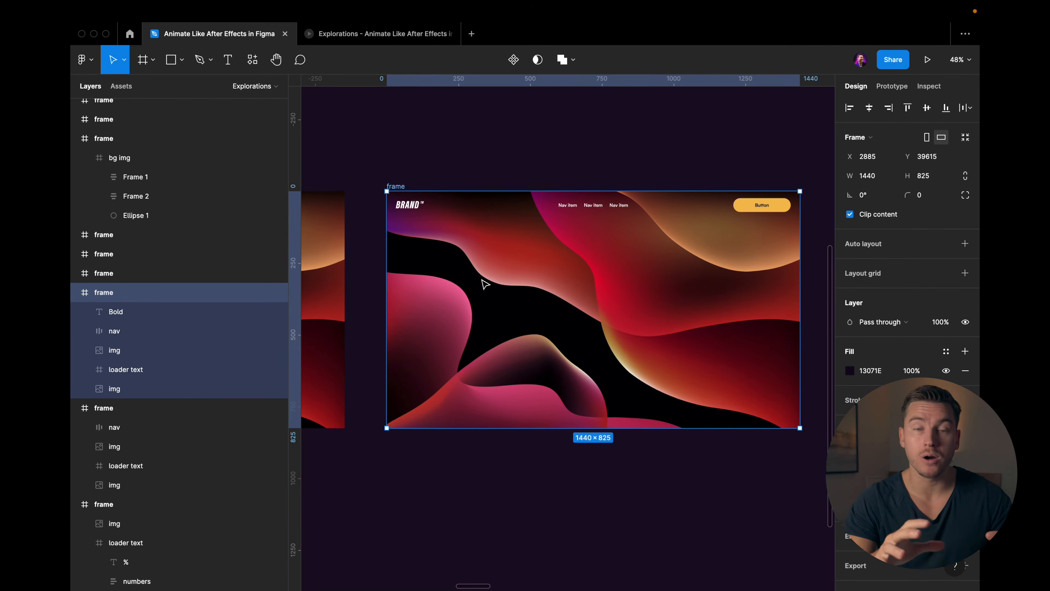
Step: Select the Bold headline in the first frame that shows it and examine its position and opacity
left_click(524, 180)
scroll(524, 180, "right", 10)
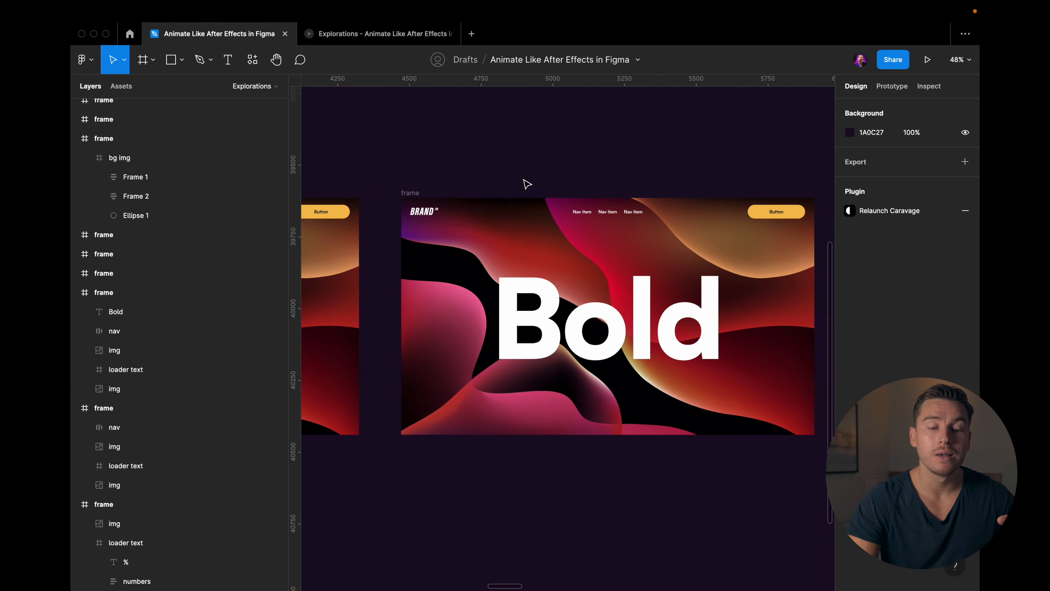
left_click(626, 309)
scroll(627, 308, "left", 7)
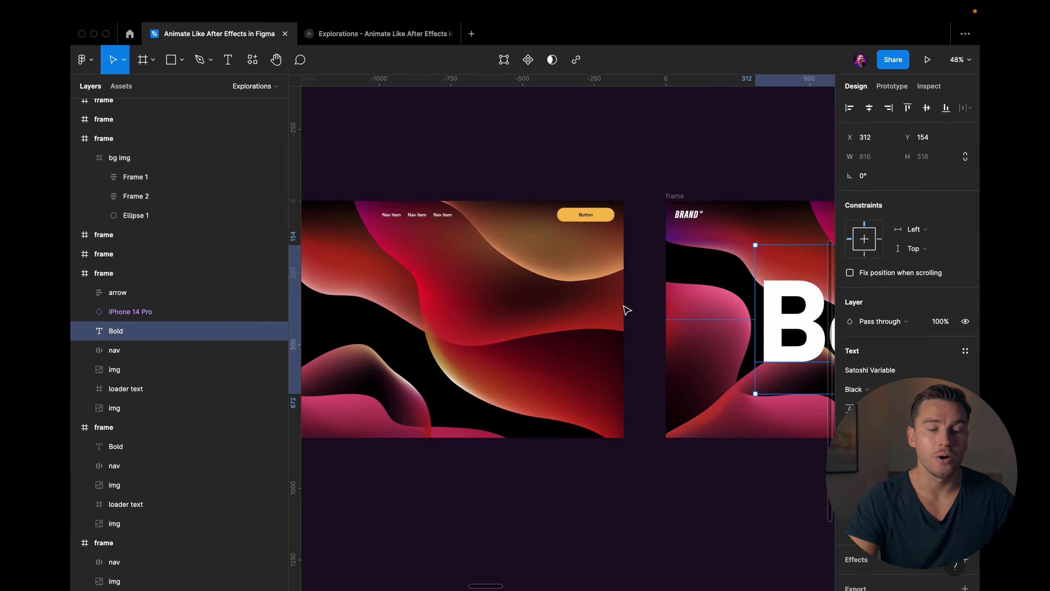
Step: Set the hidden Bold text in the nav-only frame to 100% opacity as a preview, and undo the change
left_click(464, 305)
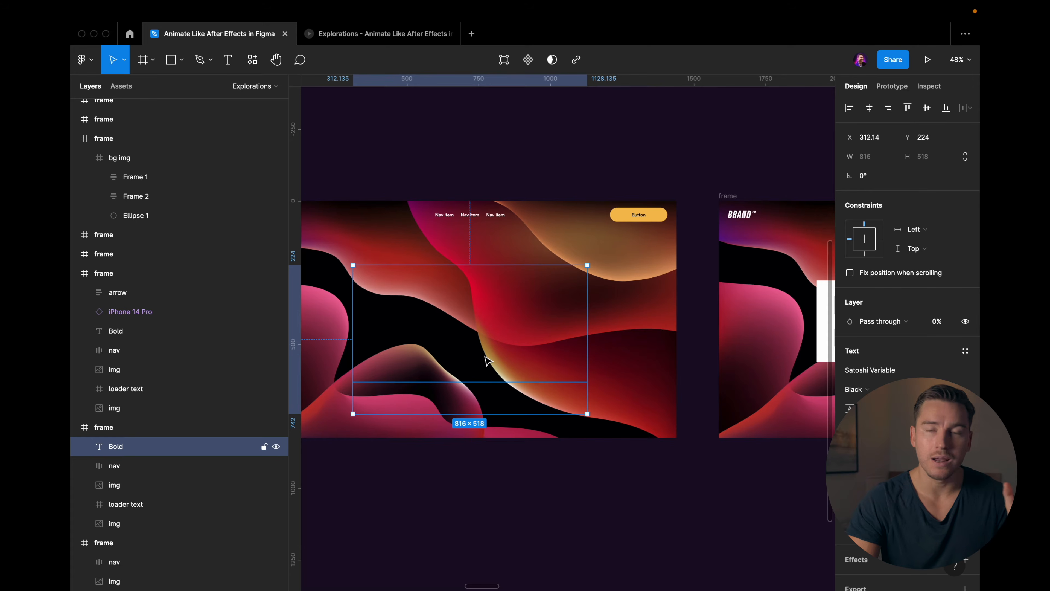
key("0")
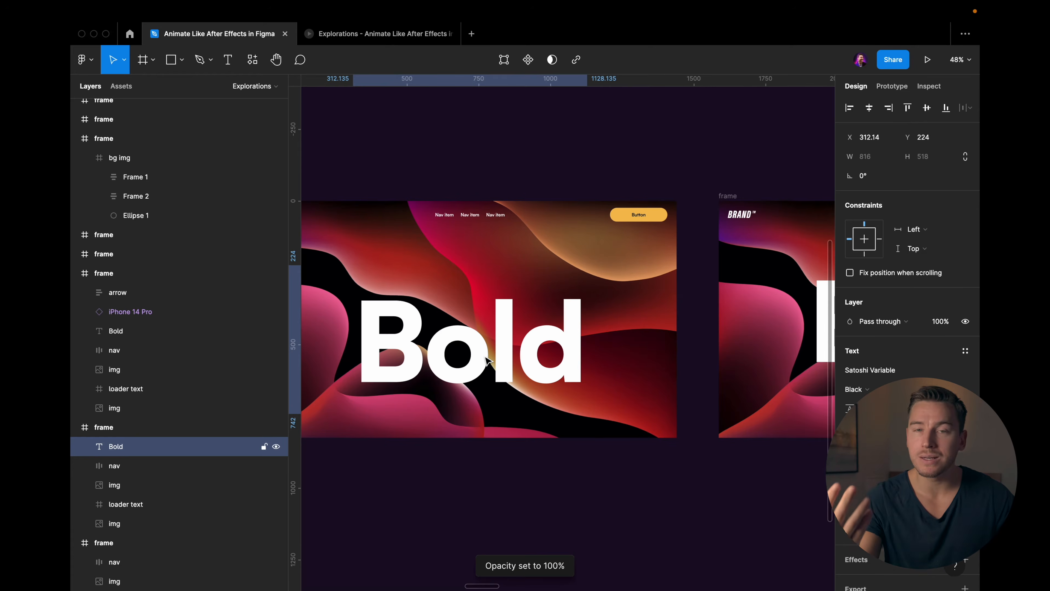
key("ctrl+z")
scroll(581, 312, "left", 1)
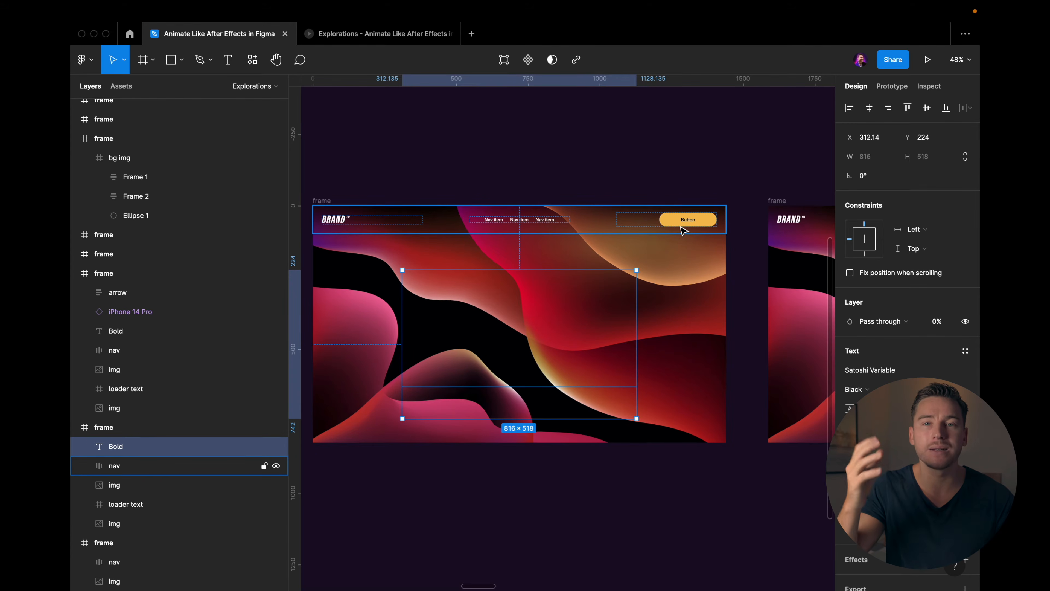
Step: Compare the frame with only the Bold headline against the following frame that adds the phone and arrow
left_click(680, 182)
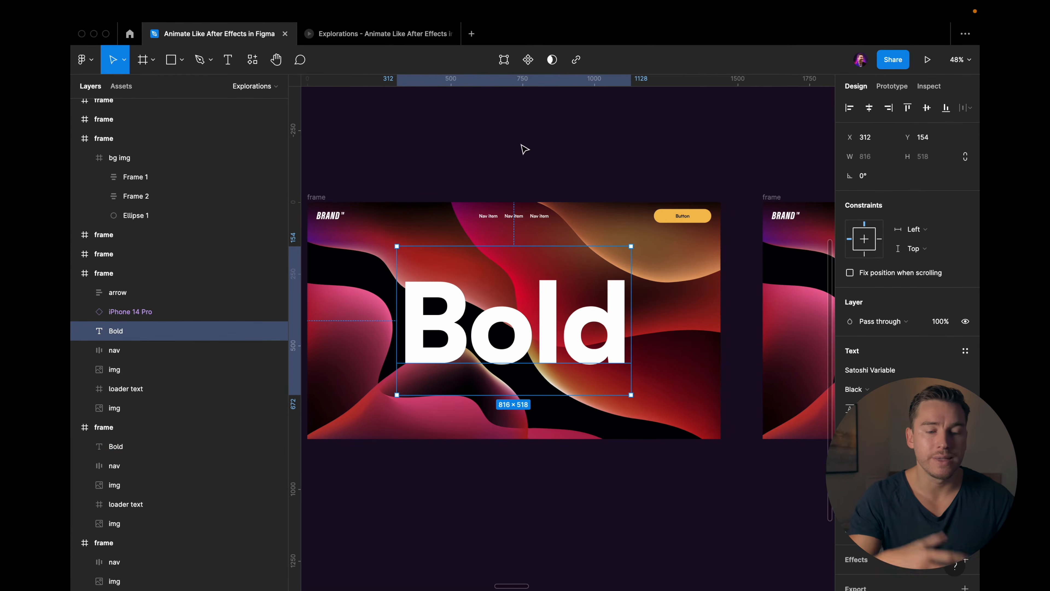
left_click(524, 149)
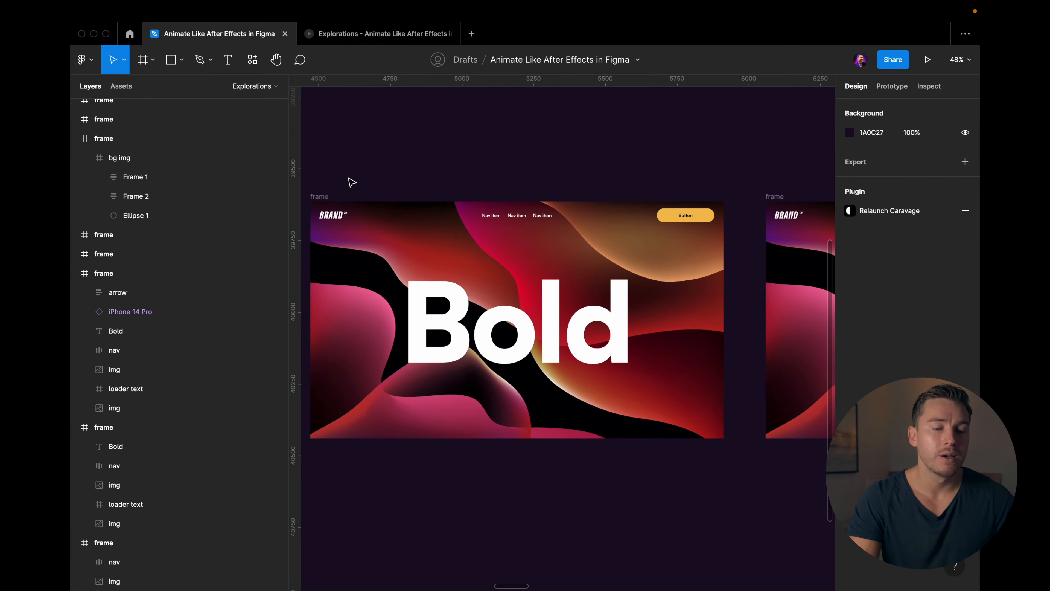
key("n")
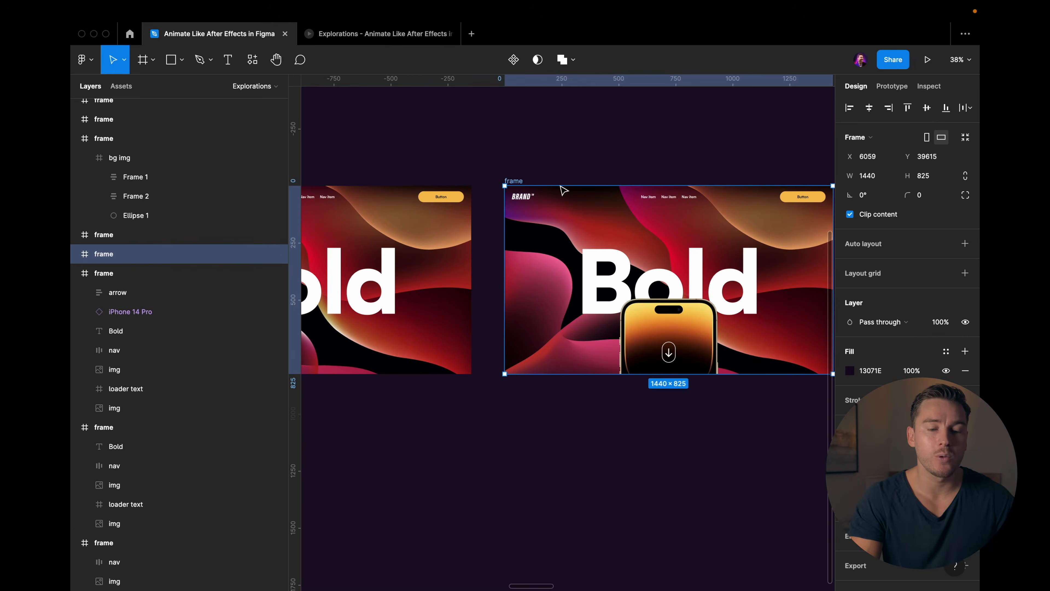
scroll(565, 190, "right", 3)
scroll(564, 190, "up", 1)
scroll(598, 347, "left", 2)
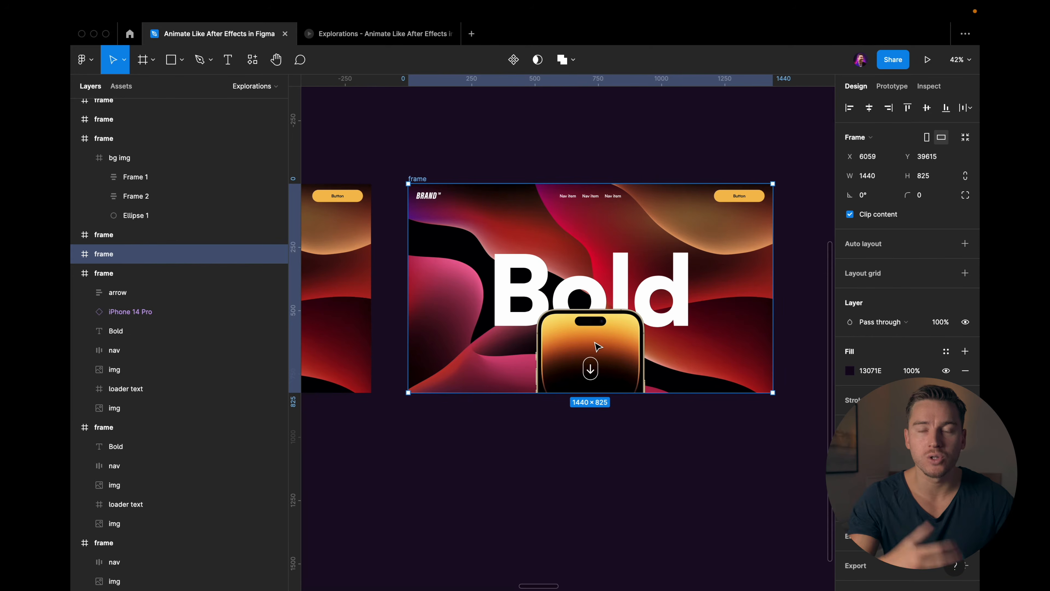
scroll(598, 347, "left", 10)
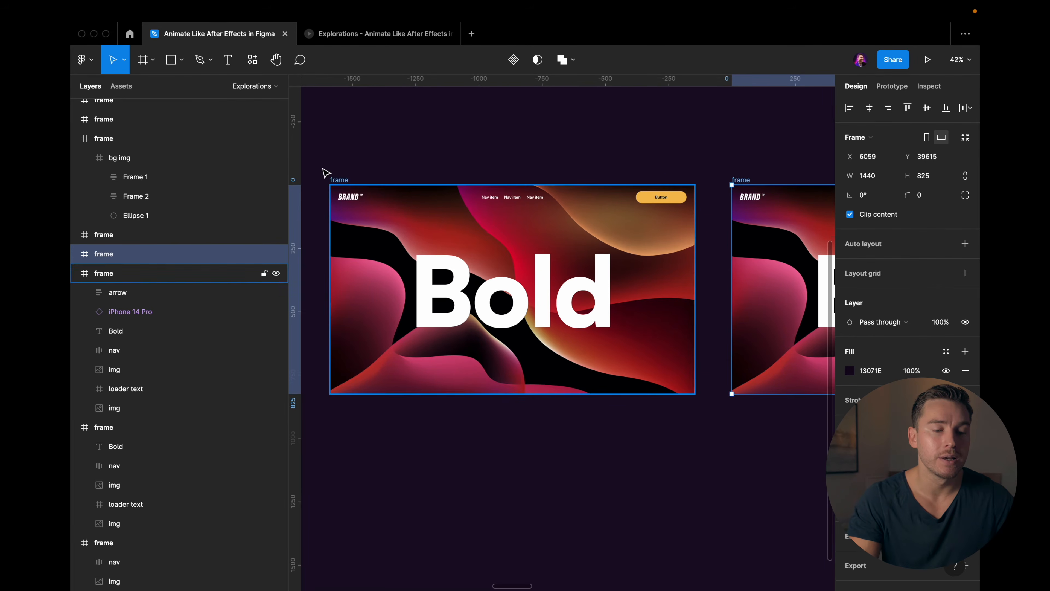
Step: Inspect the img, iPhone 14 Pro and arrow layers of the Bold headline frame, checking the offsets of the phone and arrow
left_click(345, 181)
left_click(410, 372)
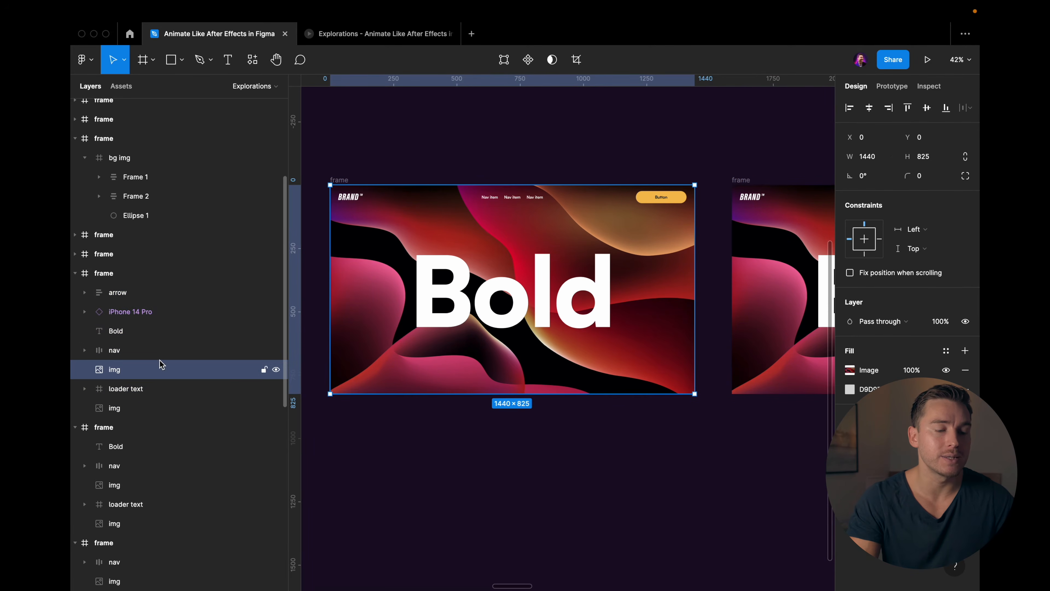
left_click(133, 312)
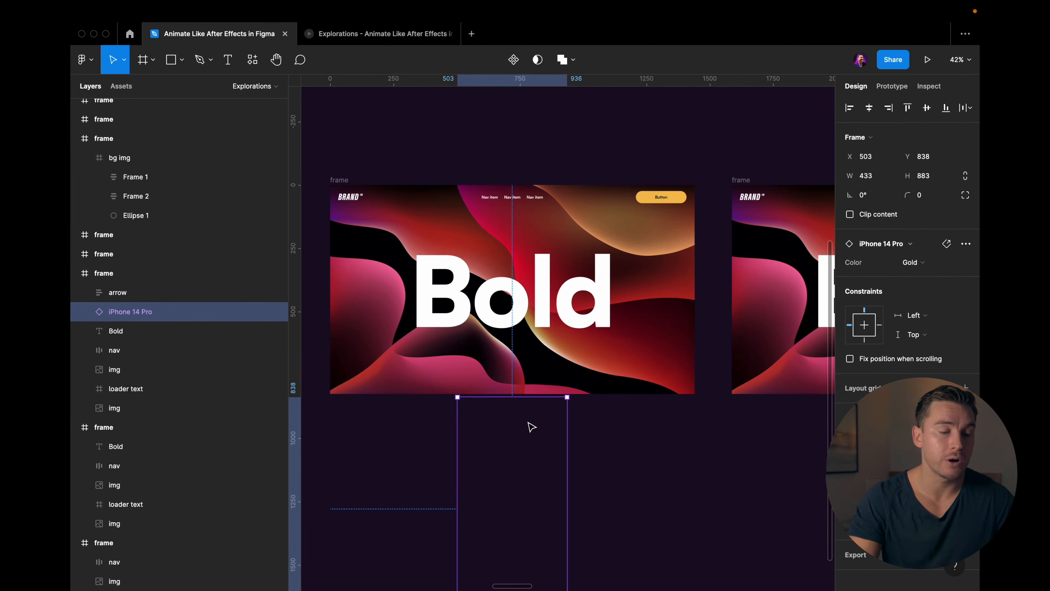
left_click(132, 293)
scroll(525, 414, "right", 5)
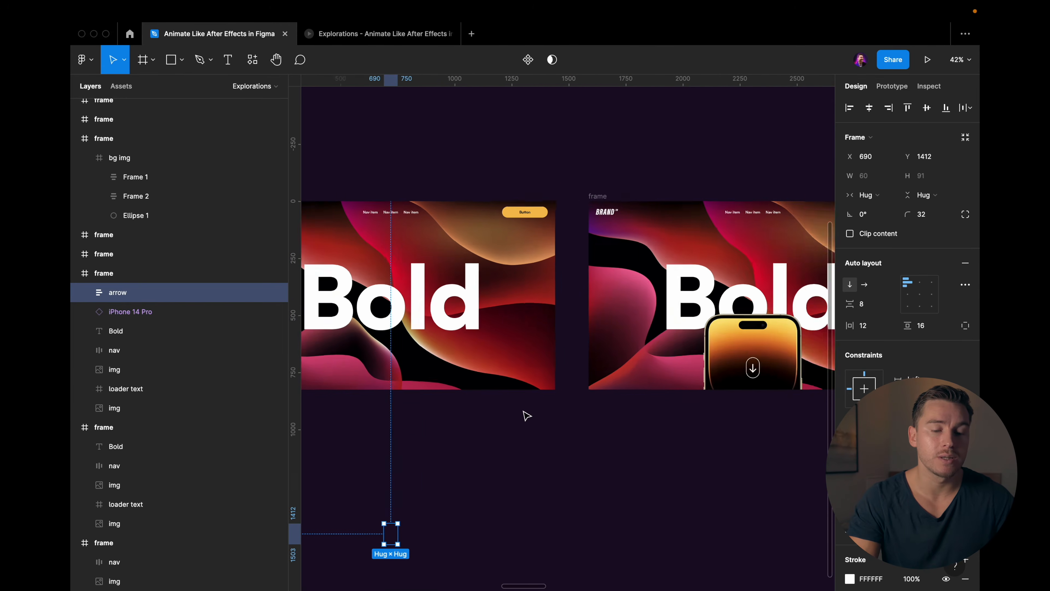
Step: Review the playback of the hero intro animation in the prototype and return to the design file
scroll(527, 415, "down", 3)
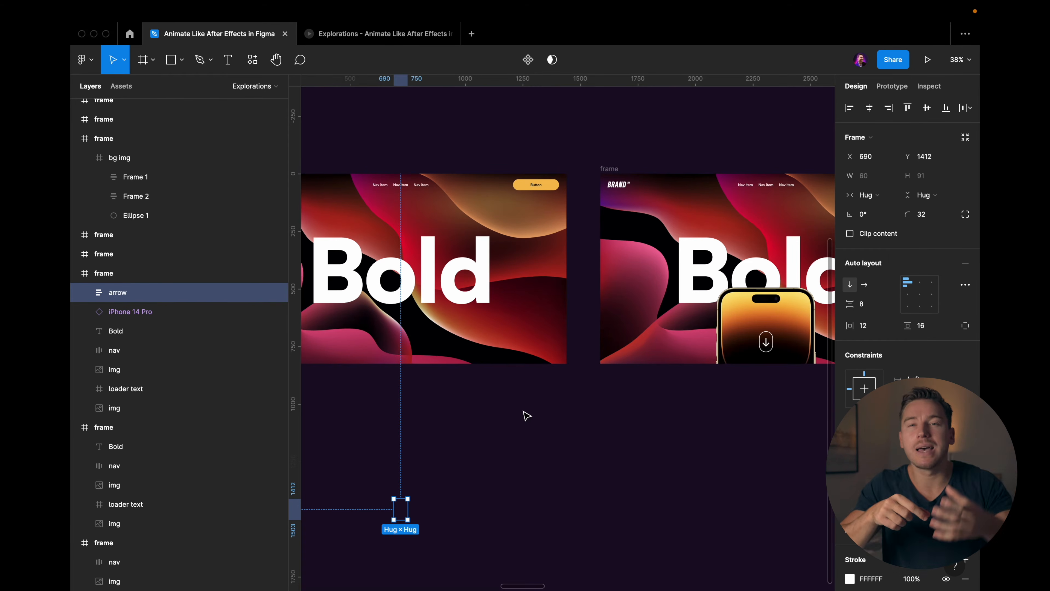
left_click(374, 33)
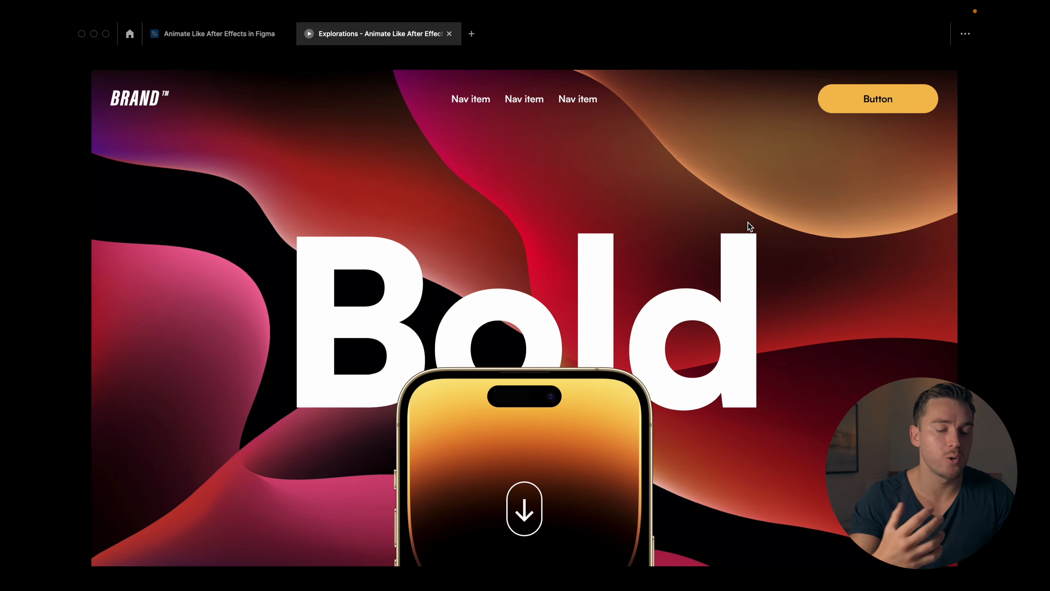
left_click(250, 35)
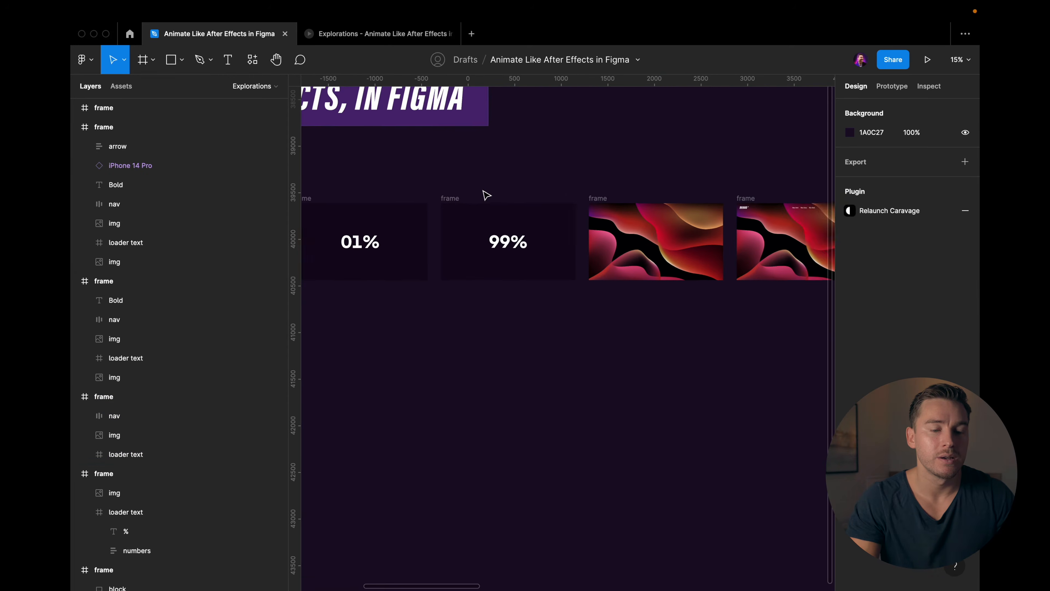
Step: Hide the interface and look over the canvas from the hero intro frames to the Create Anything section
key("super+backslash")
scroll(486, 196, "down", 3)
scroll(486, 195, "right", 2)
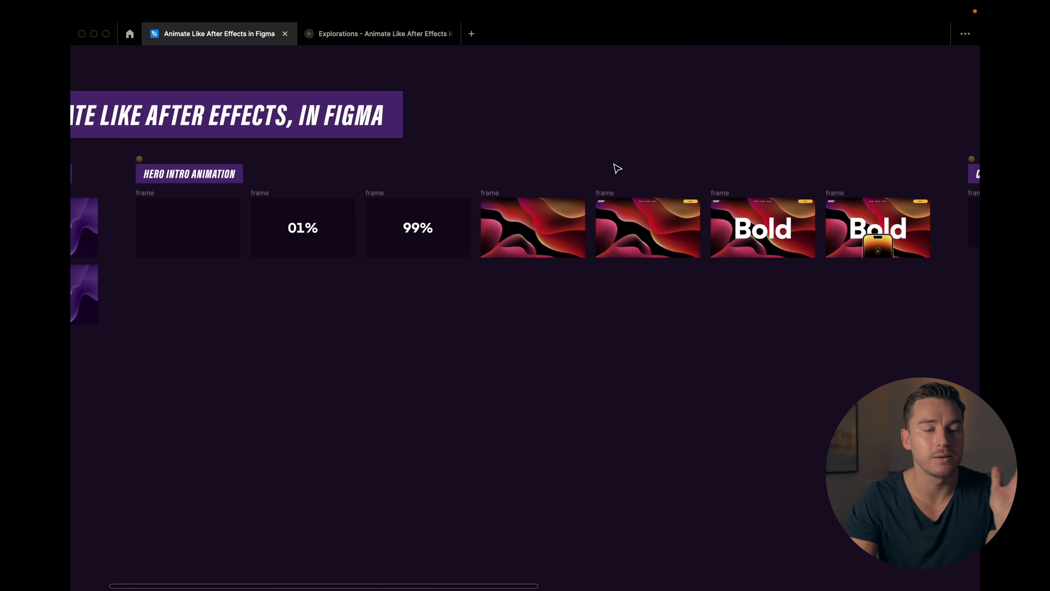
scroll(631, 106, "right", 5)
scroll(614, 110, "up", 3)
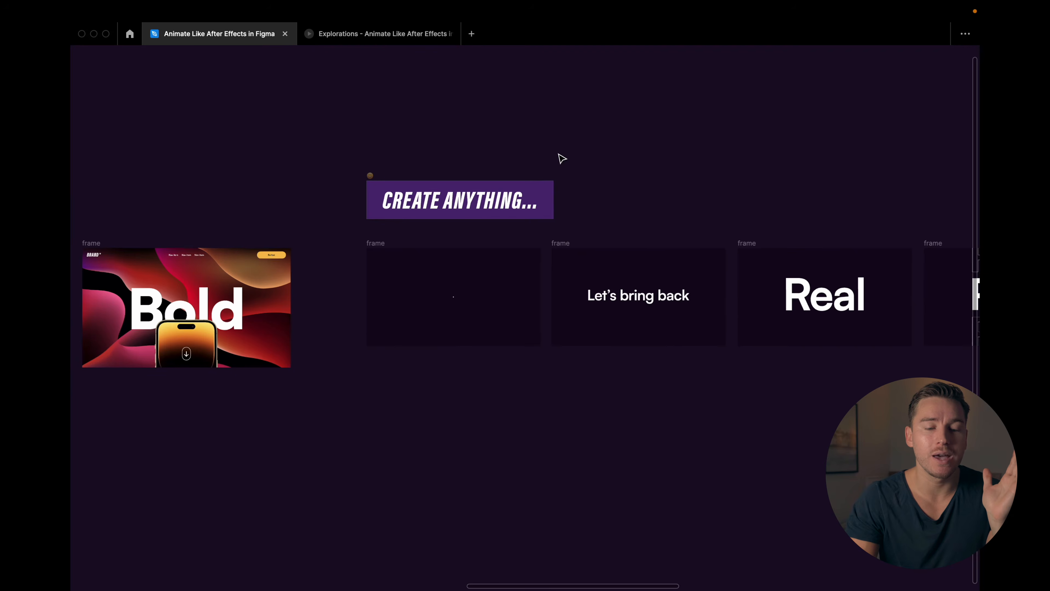
scroll(562, 158, "up", 5)
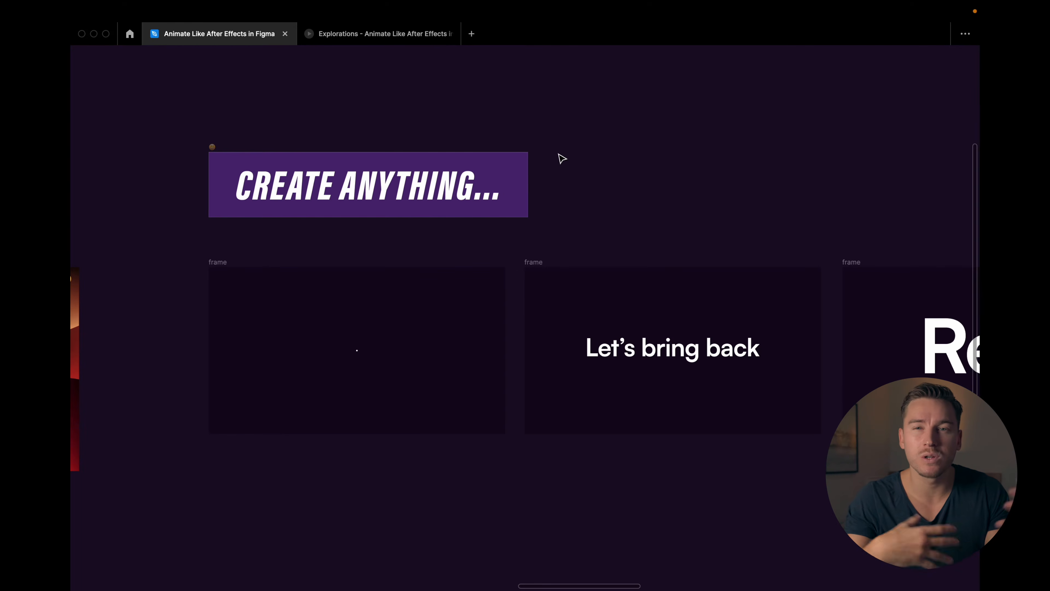
scroll(561, 158, "up", 2)
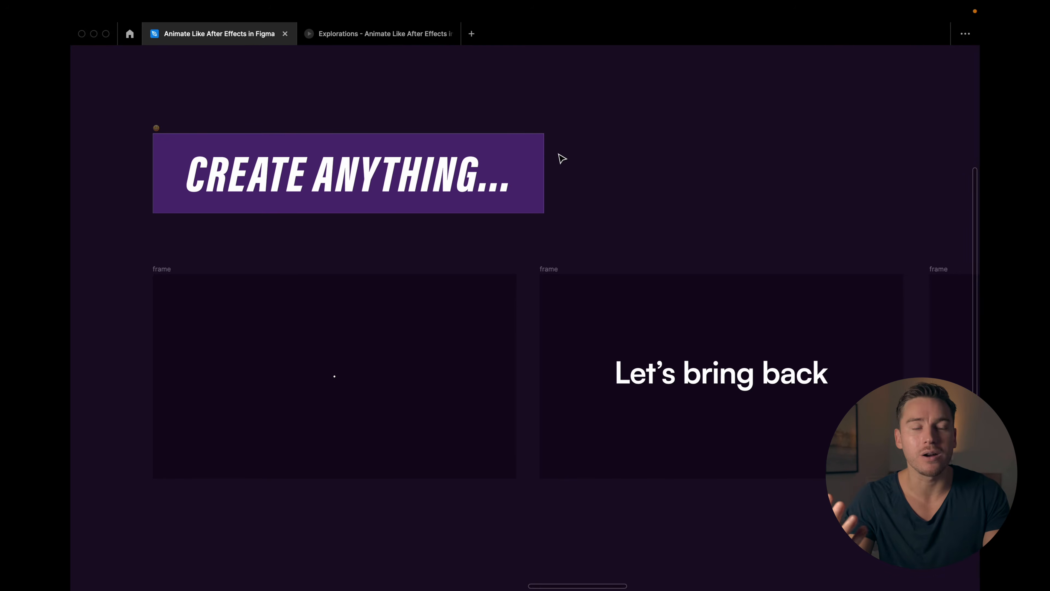
Step: Play the twitter ad flow from the first Create Anything frame with the flow list closed, and return to the design file
left_click(162, 269)
key("ctrl+backslash")
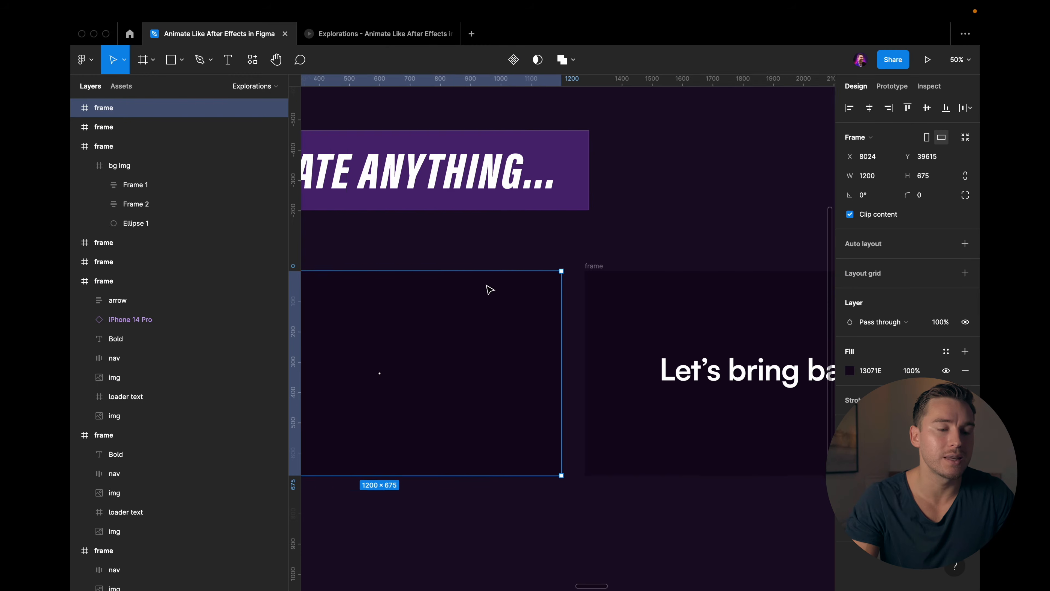
scroll(490, 289, "left", 8)
scroll(474, 158, "right", 2)
key("shift+e")
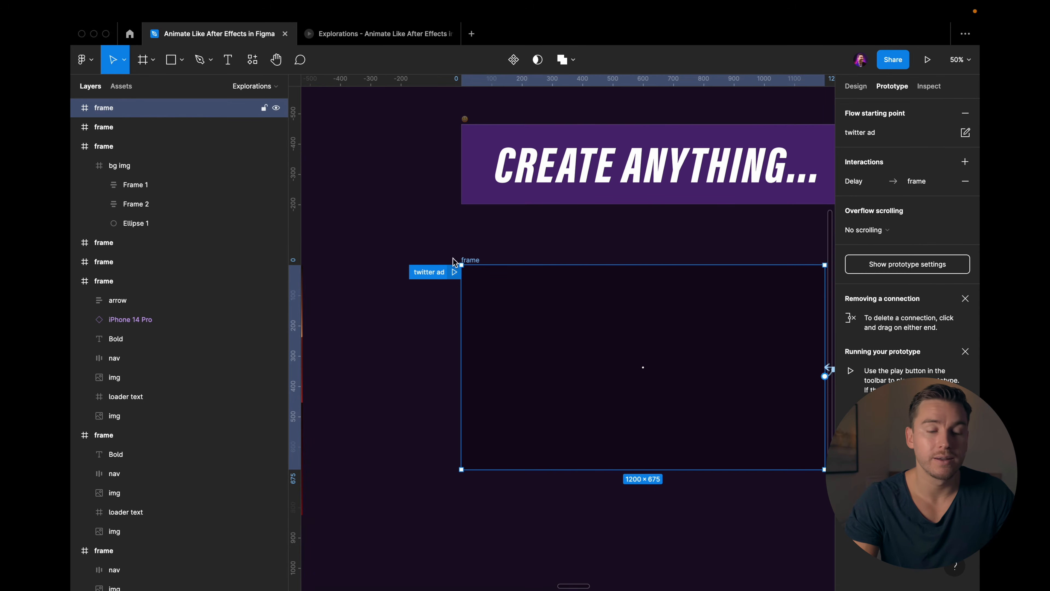
left_click(455, 271)
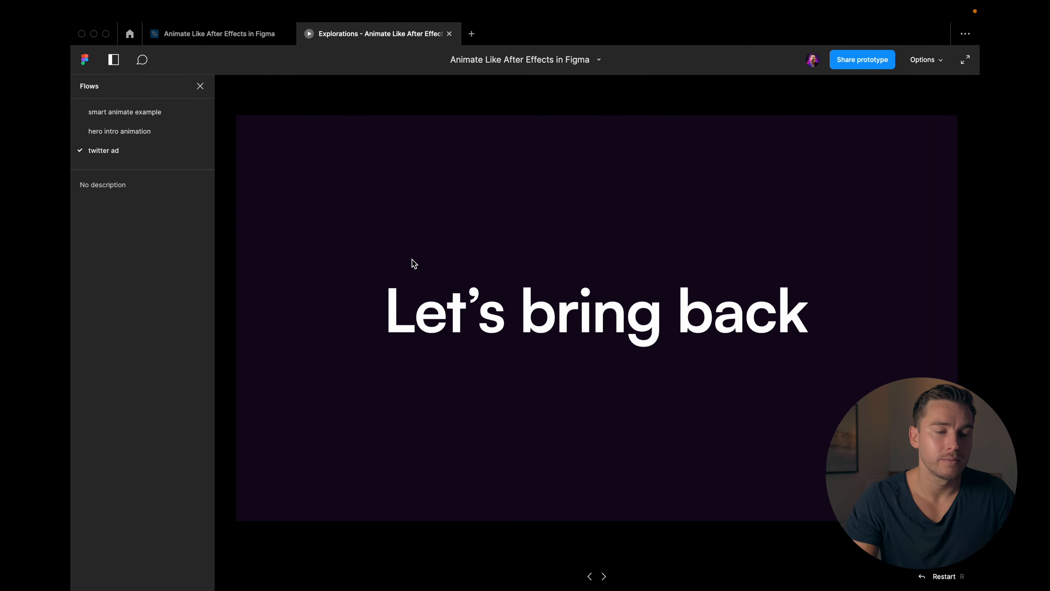
left_click(199, 85)
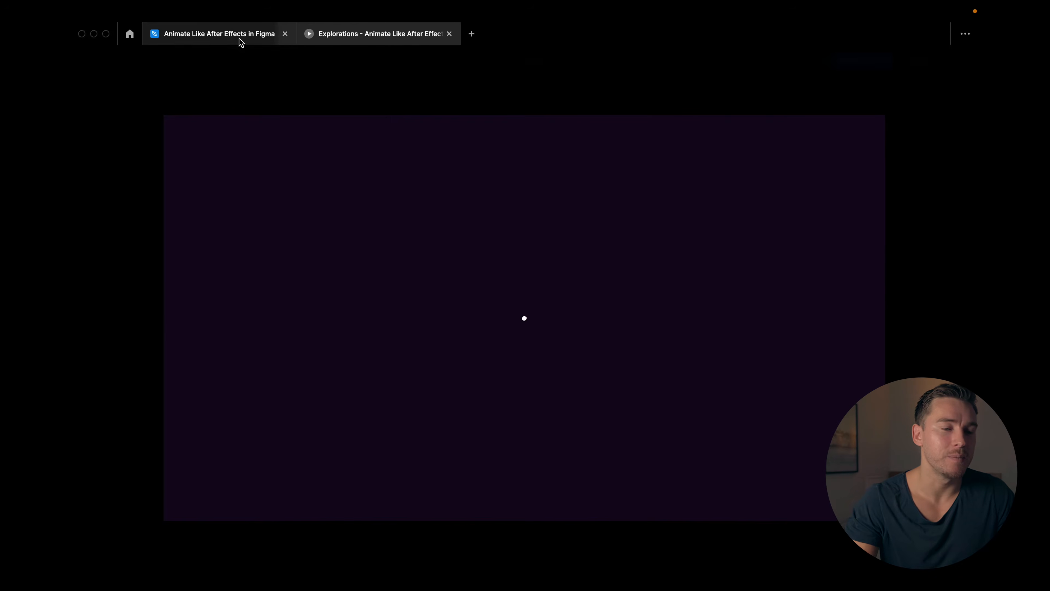
left_click(237, 38)
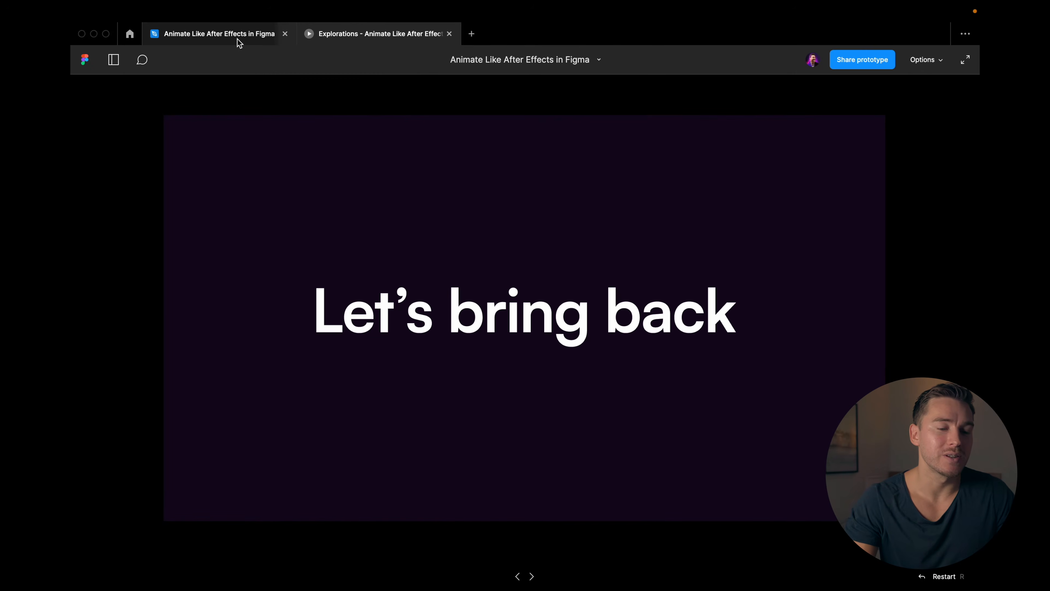
Step: Examine the chain of prototype connections through the twitter ad frames, from the dot frame to the white last frame
scroll(418, 158, "down", 5)
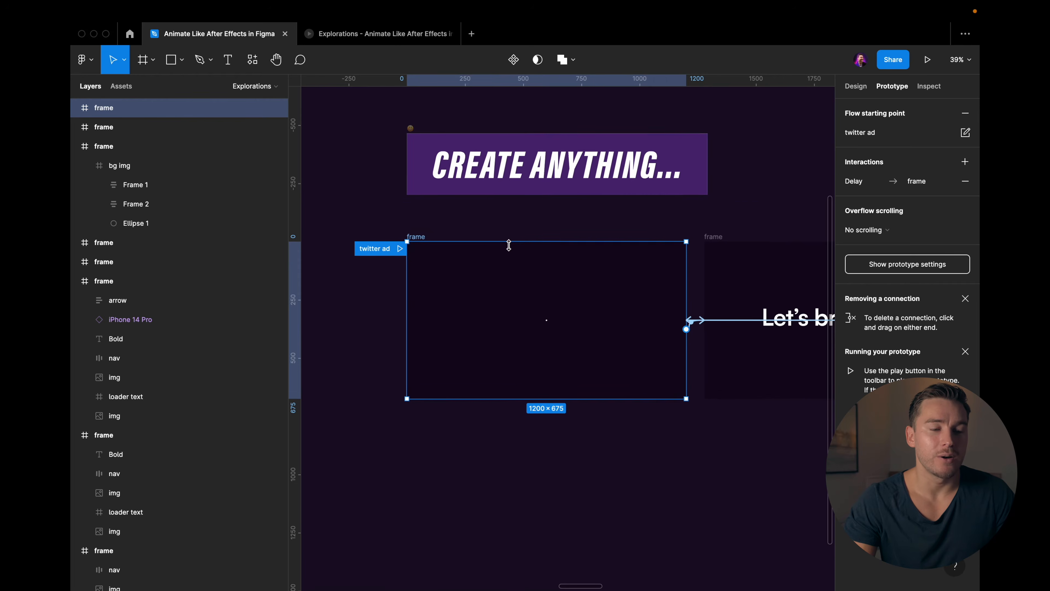
scroll(462, 328, "up", 3)
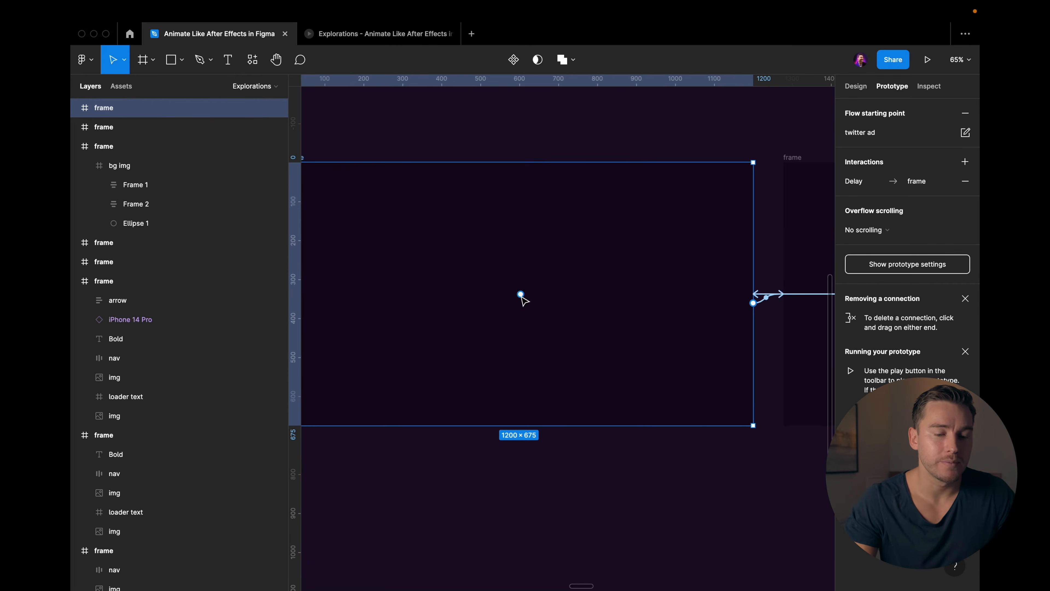
key("Escape")
scroll(598, 316, "down", 5)
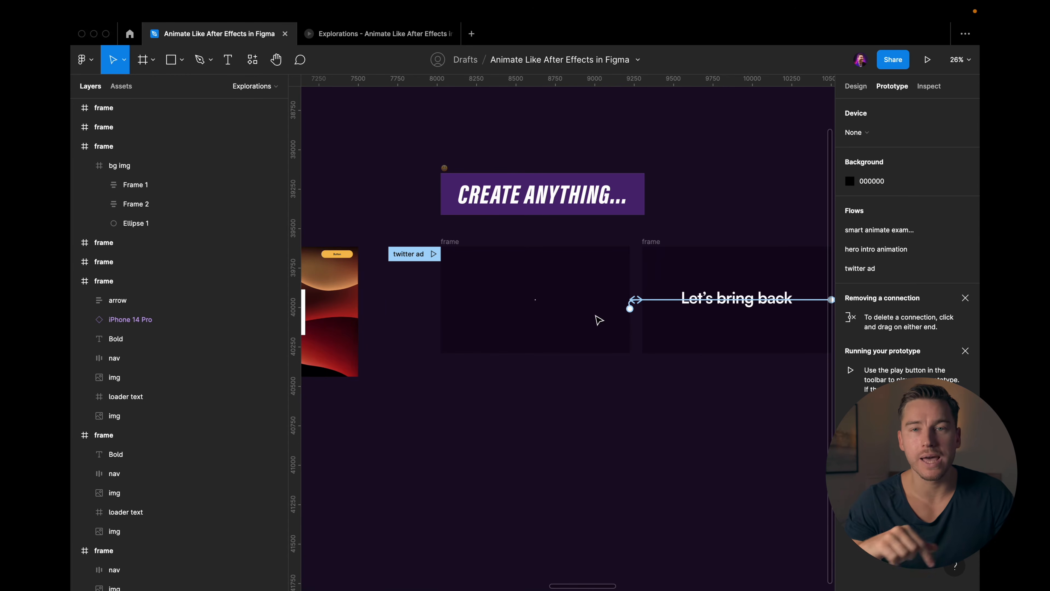
scroll(598, 318, "down", 5)
scroll(598, 316, "right", 5)
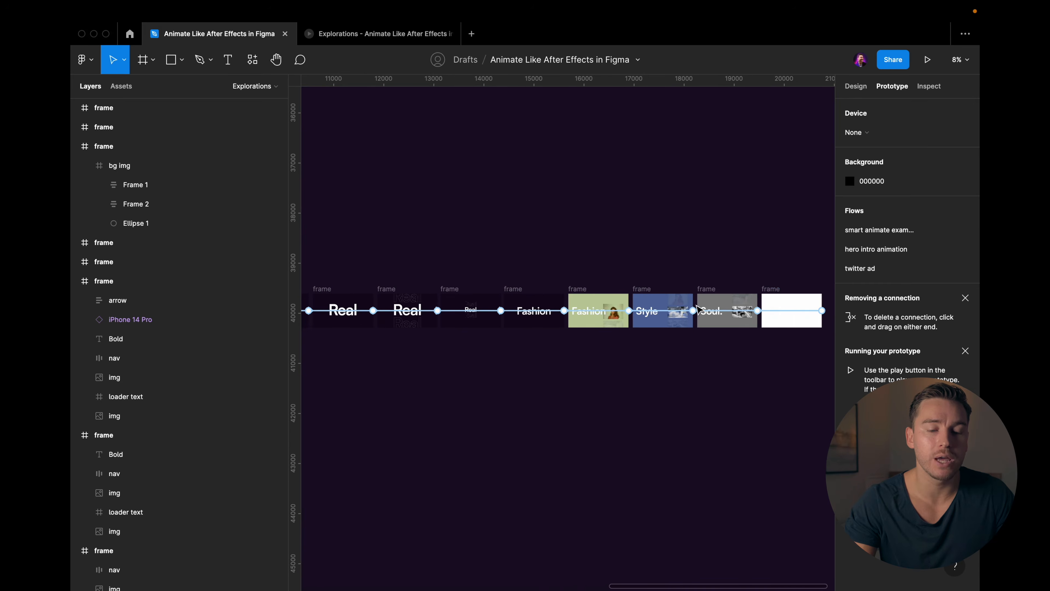
left_click(766, 295)
scroll(766, 294, "left", 15)
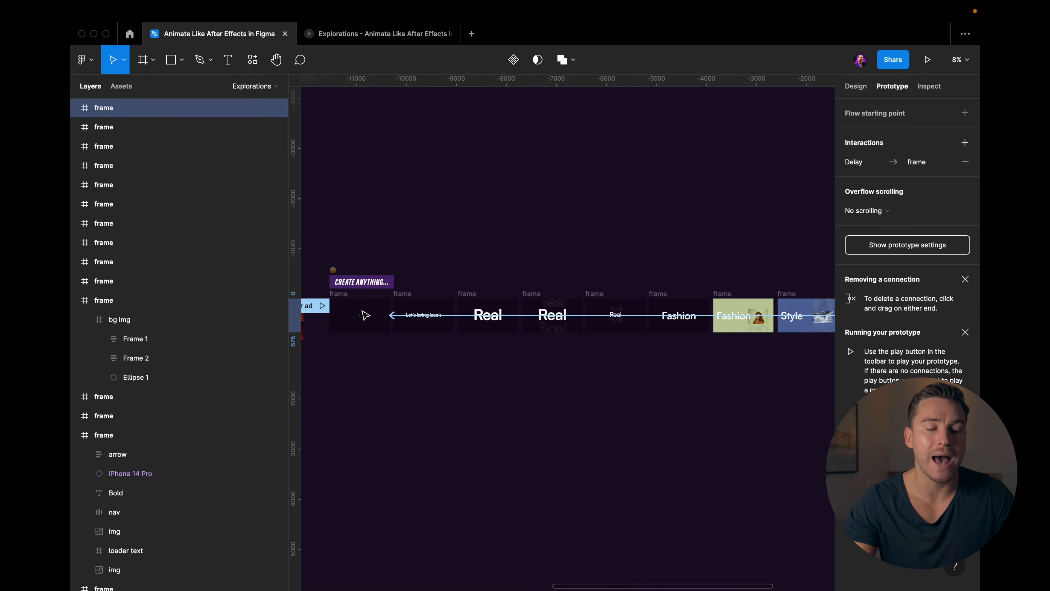
scroll(334, 295, "up", 10)
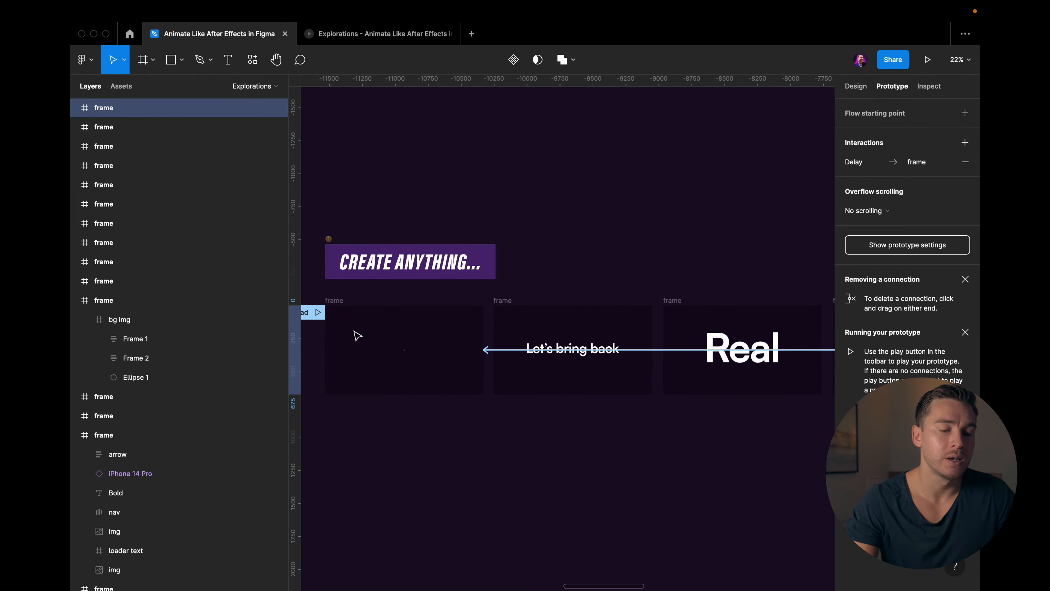
Step: Inspect the Ellipse 2, Soul., Frame 3 and Let's bring back layers of the first twitter ad frame and their positions
left_click(529, 358)
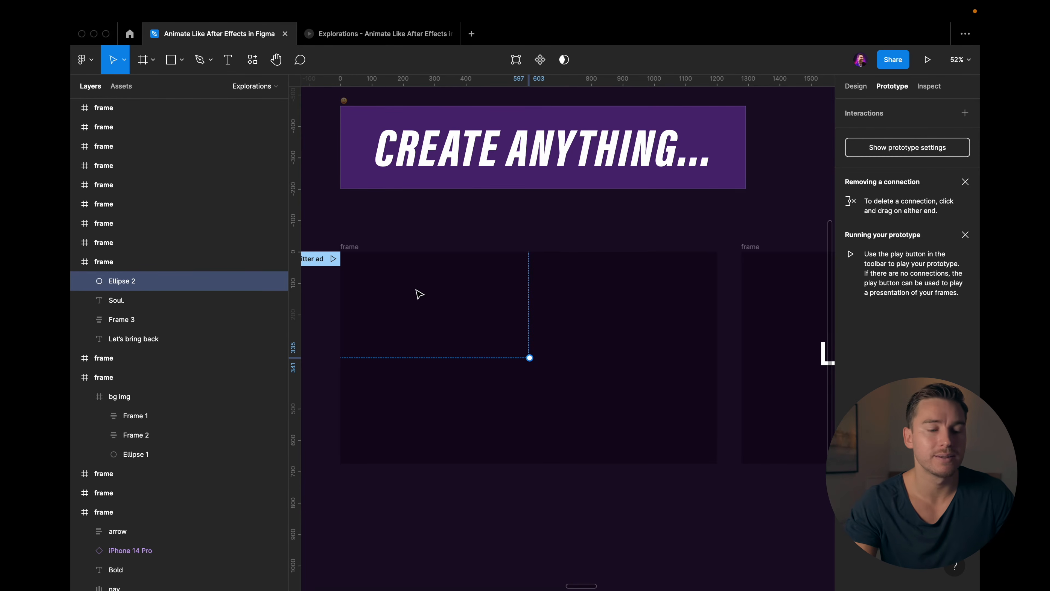
left_click(418, 294)
key("shift+2")
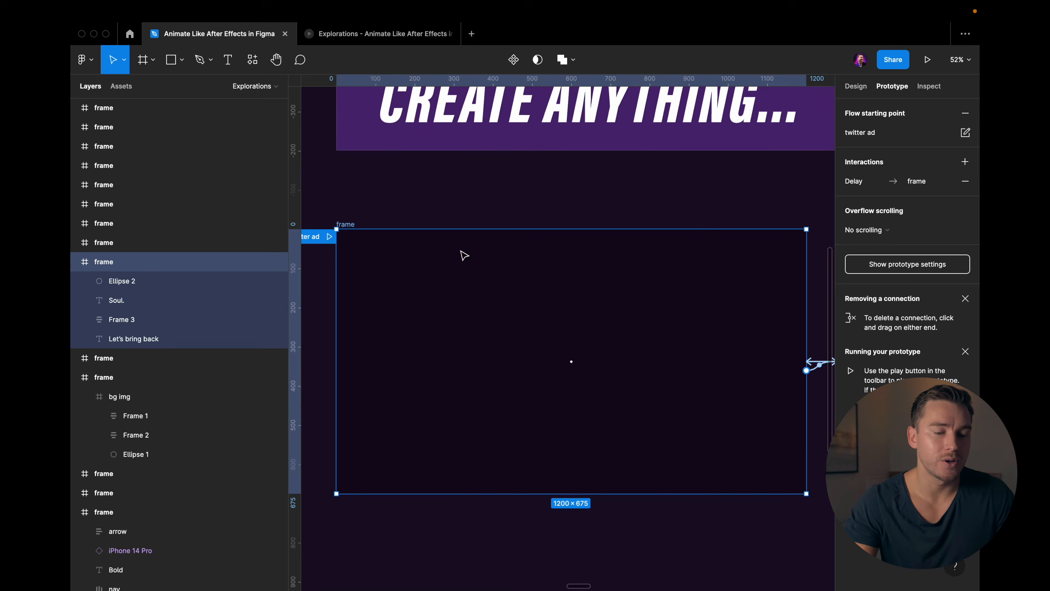
left_click(148, 305)
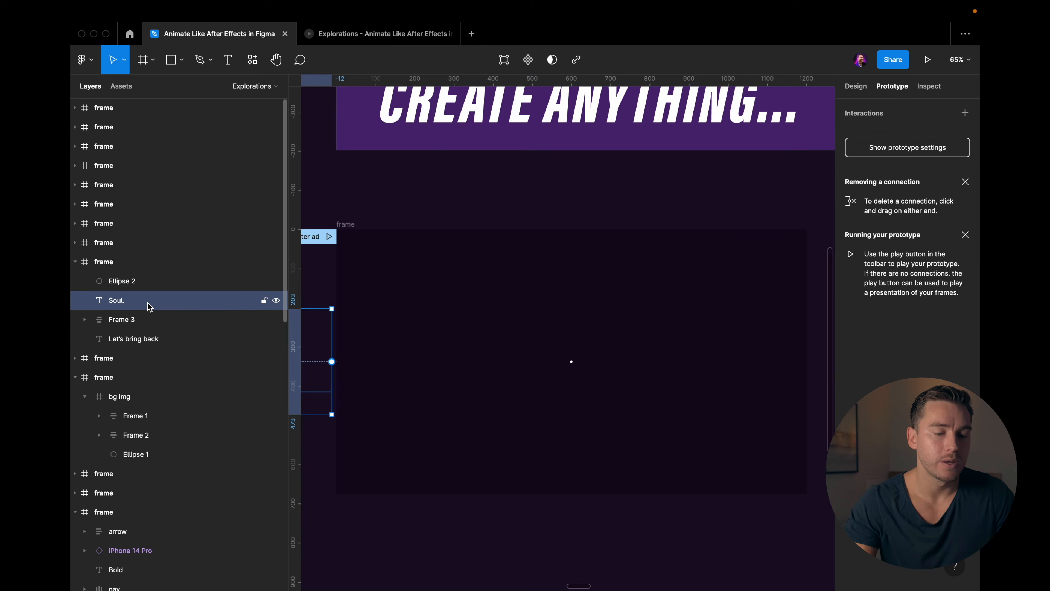
scroll(453, 358, "down", 3)
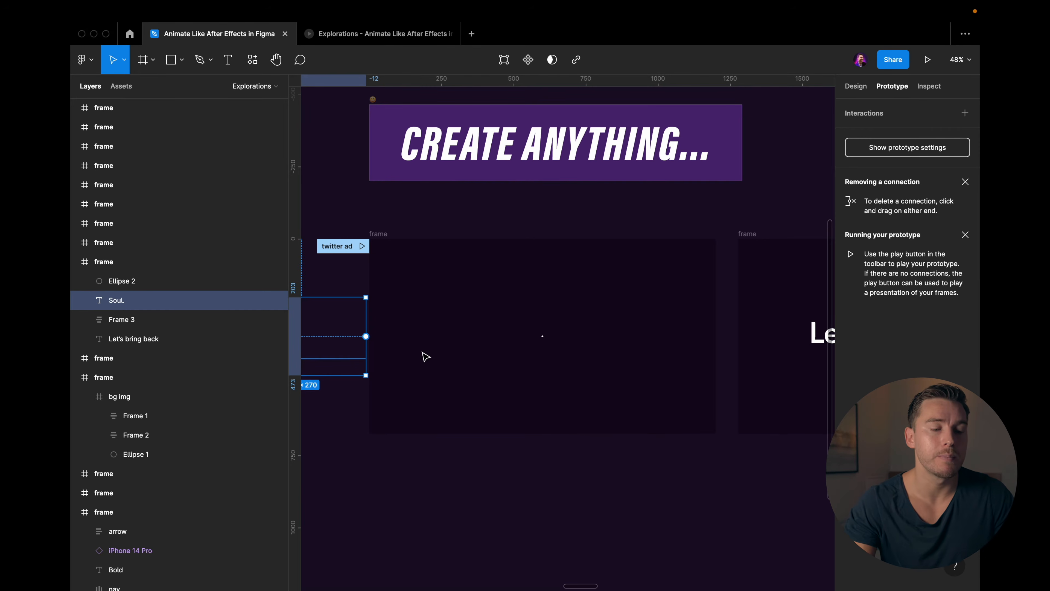
key("Tab")
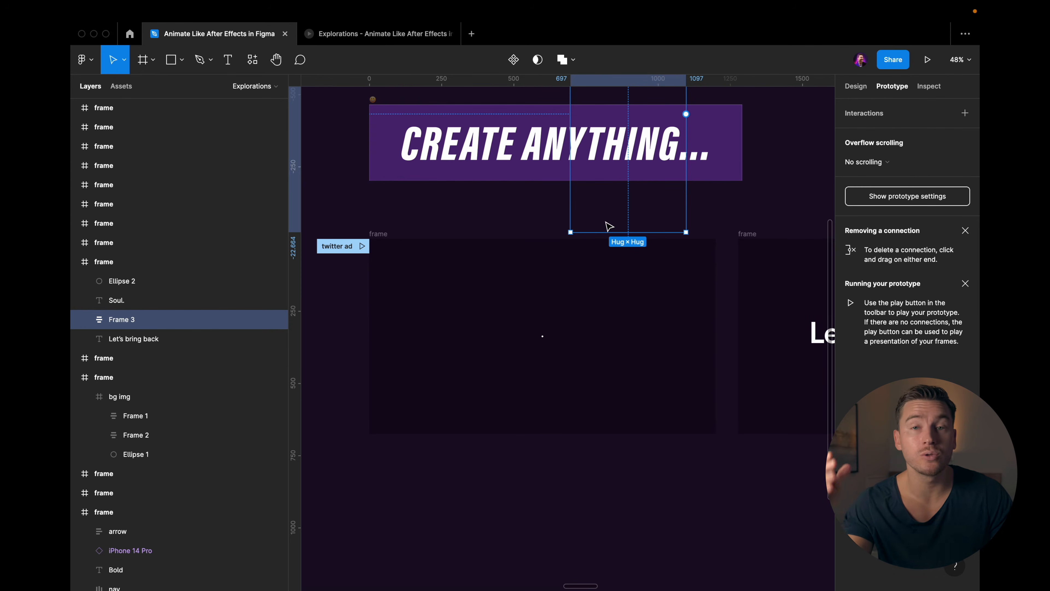
left_click(140, 339)
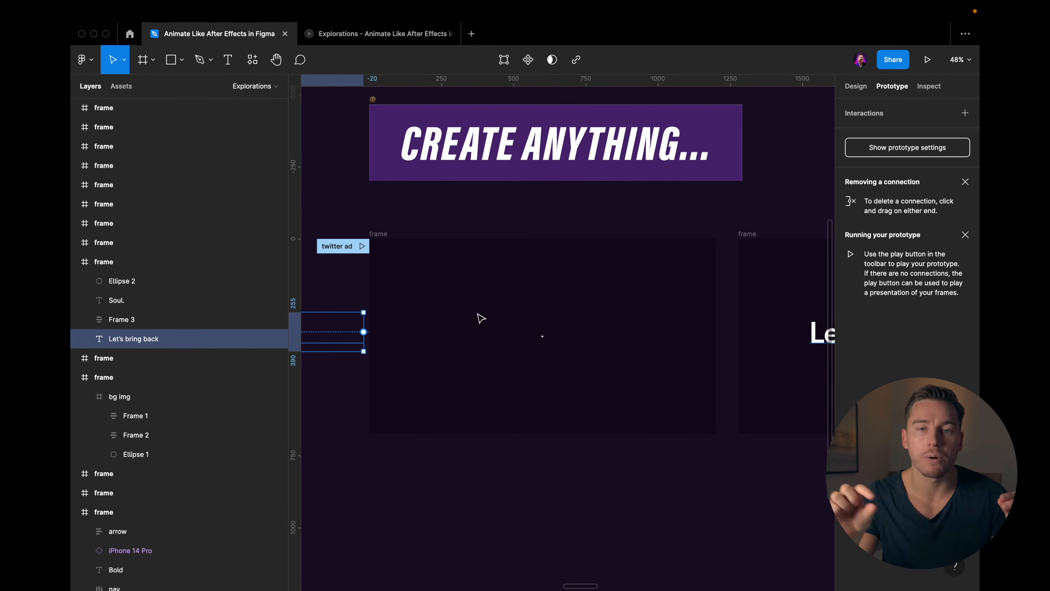
Step: Move the off-frame Let's bring back text into the first twitter ad frame as a preview, and undo the move
left_click_drag(370, 317, 491, 318)
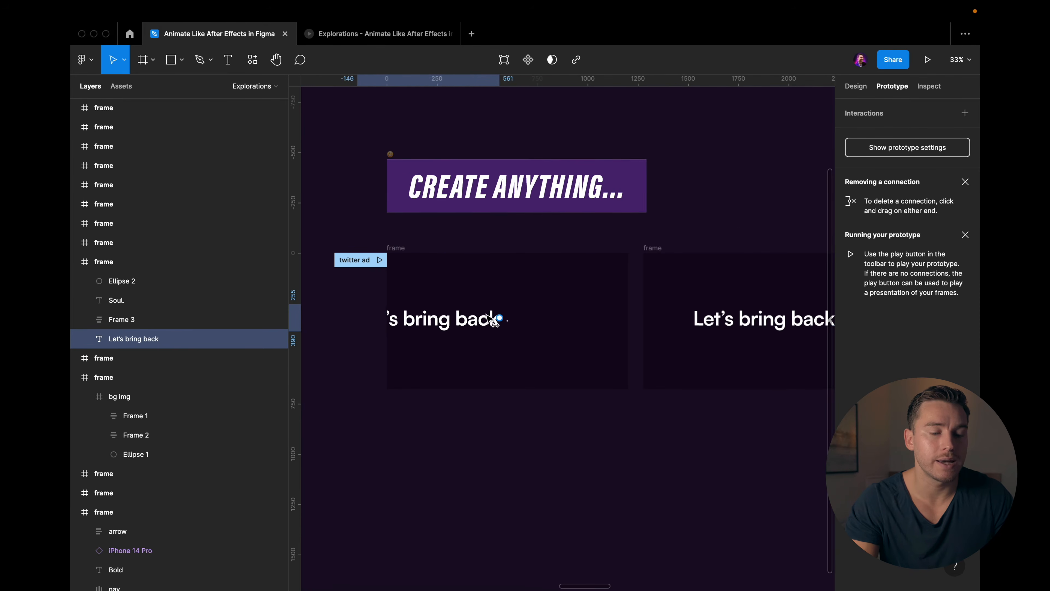
key("ctrl+z")
scroll(476, 298, "right", 2)
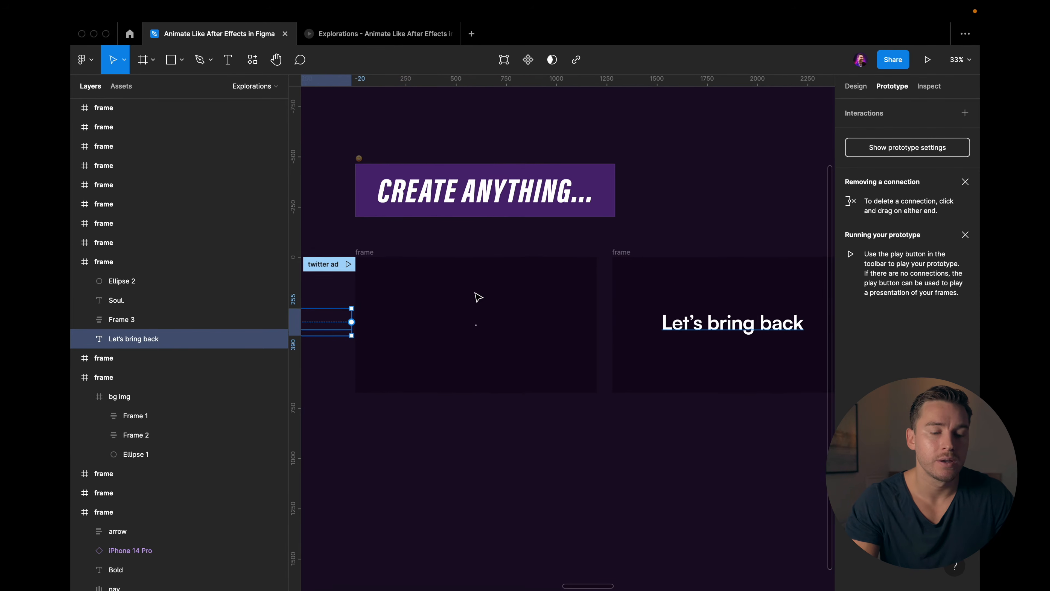
Step: Inspect the hidden real text group and the Let's bring back text in the second twitter ad frame
scroll(474, 295, "right", 5)
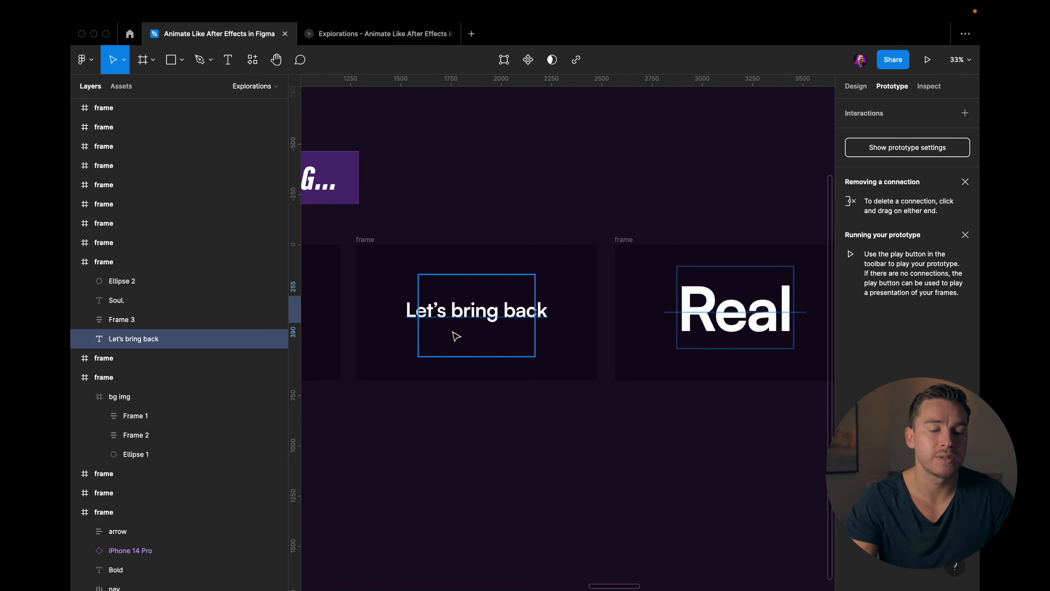
scroll(457, 335, "up", 4)
left_click(446, 320)
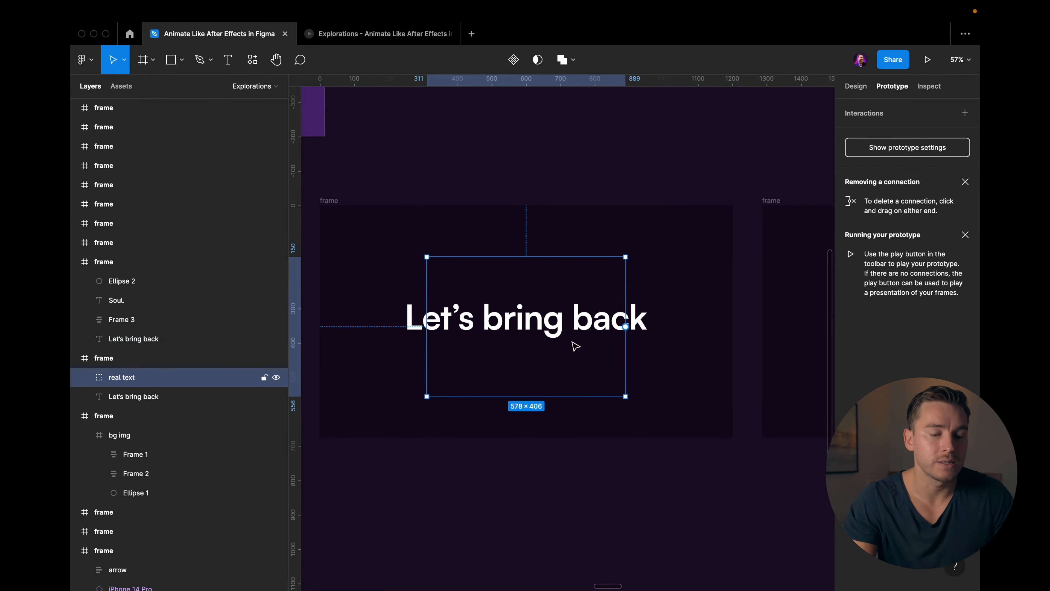
scroll(641, 324, "down", 3)
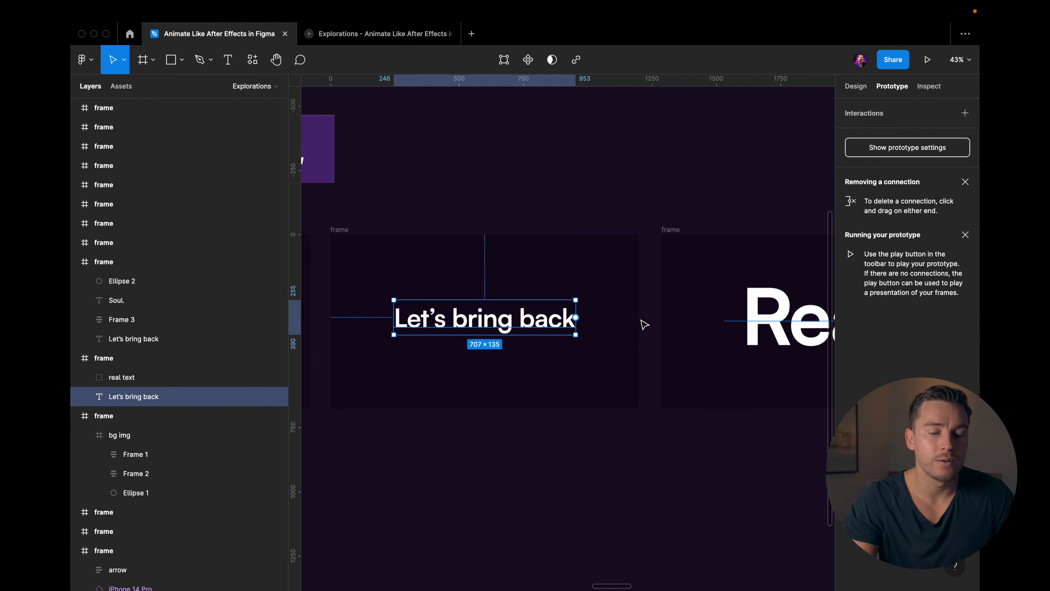
Step: Select the real text group in the Real frame and expand it to examine its Real text layers
scroll(621, 319, "right", 5)
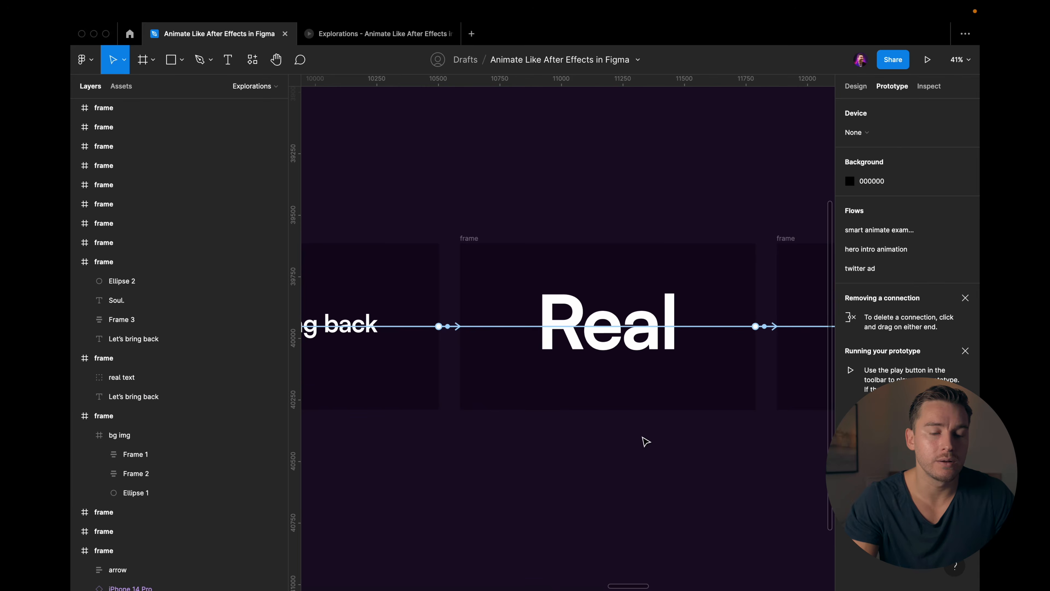
left_click_drag(644, 438, 567, 327)
key("Escape")
scroll(625, 344, "left", 2)
left_click(626, 345)
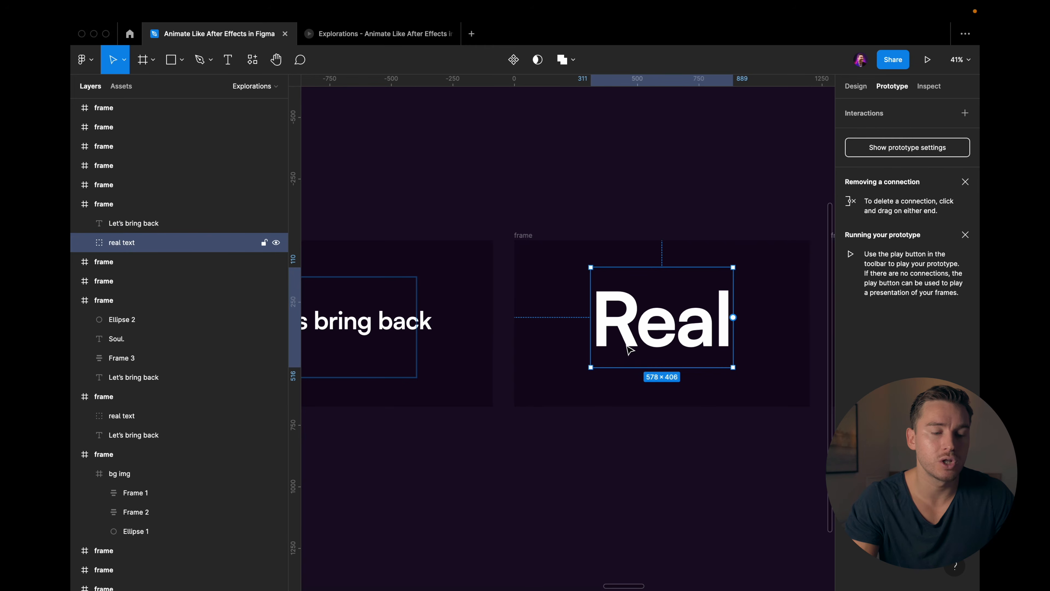
left_click(85, 243)
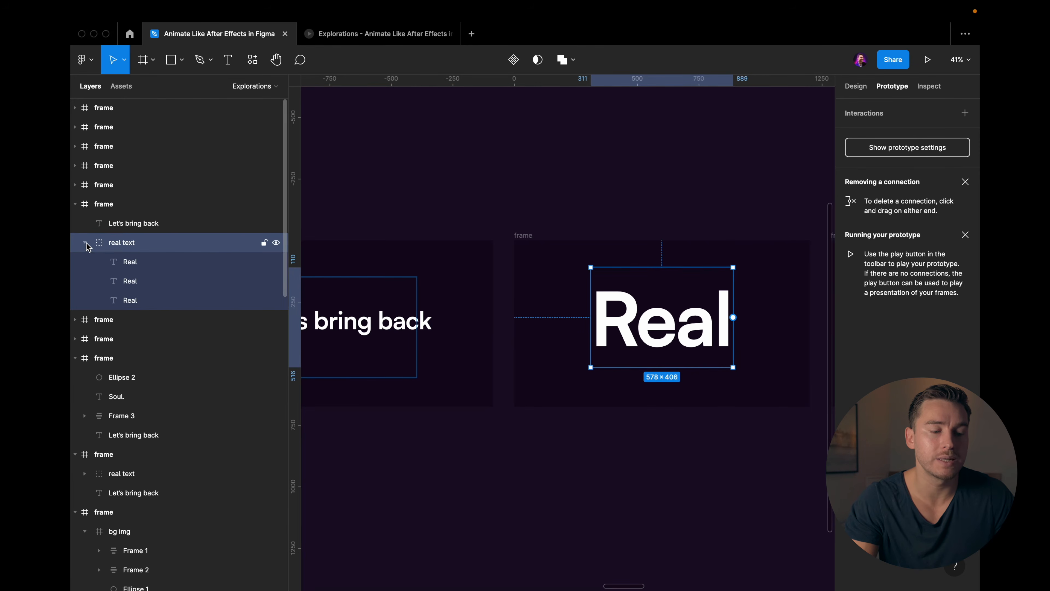
left_click(110, 261)
left_click(112, 281)
Step: Check the opacity of the real text group in the Let's bring back frame and compare it with the Real frame
left_click(472, 331)
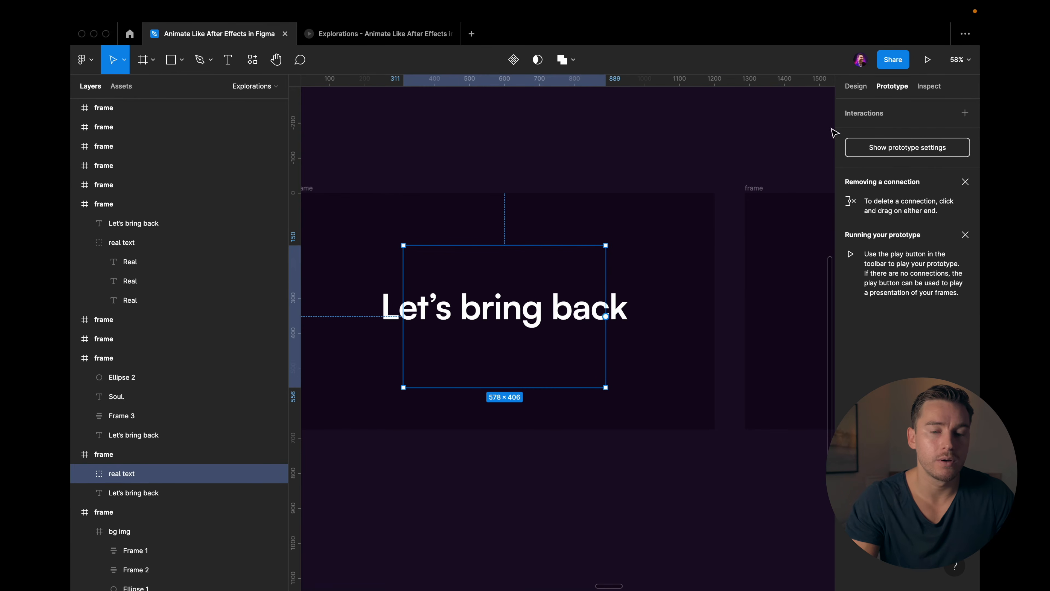
left_click(859, 85)
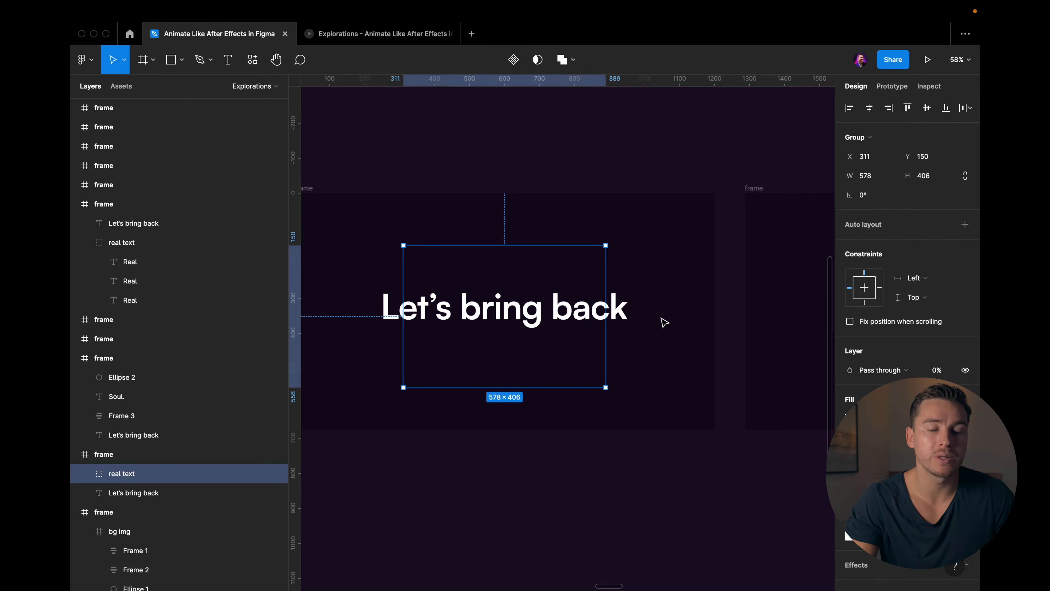
scroll(664, 323, "down", 1)
scroll(662, 322, "right", 8)
key("Escape")
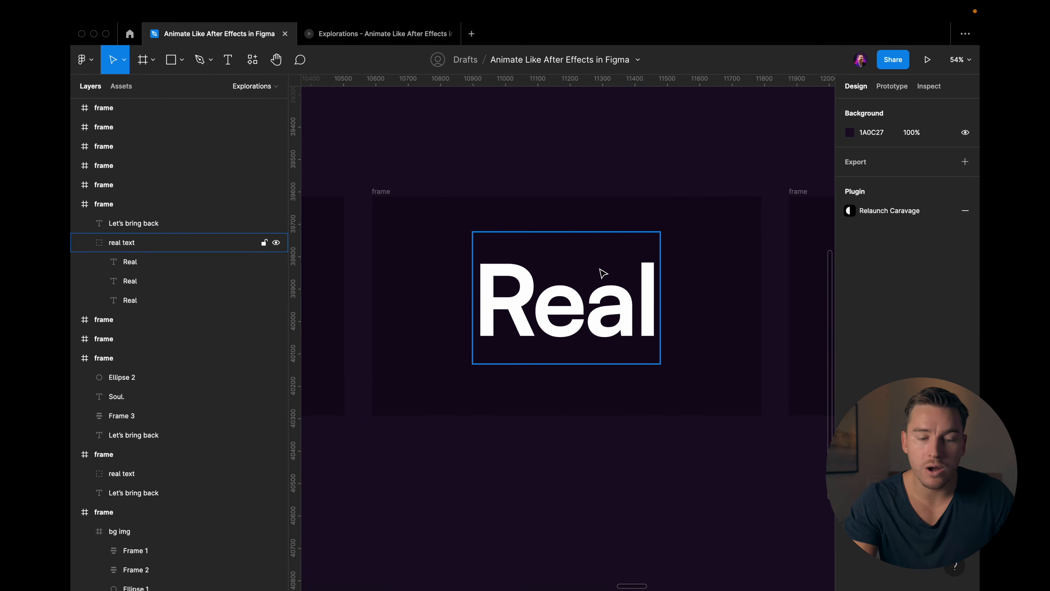
Step: Select the real text group in the single-word Real frame and compare it with the spread-out Real copies in the following frame
left_click(603, 273)
scroll(619, 269, "right", 6)
scroll(621, 271, "left", 5)
scroll(629, 274, "right", 6)
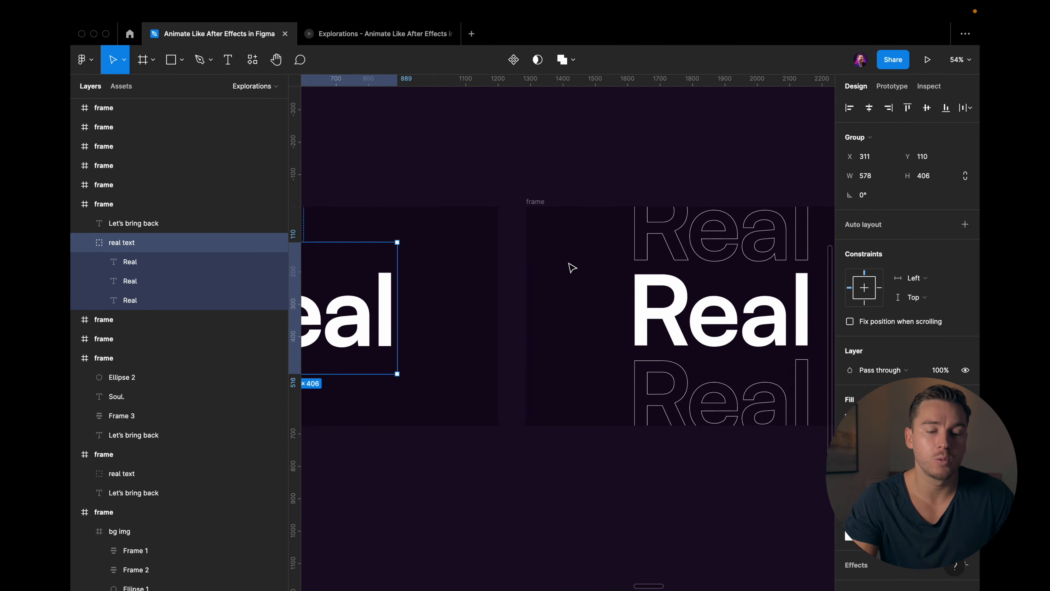
scroll(572, 268, "right", 5)
scroll(570, 266, "up", 2)
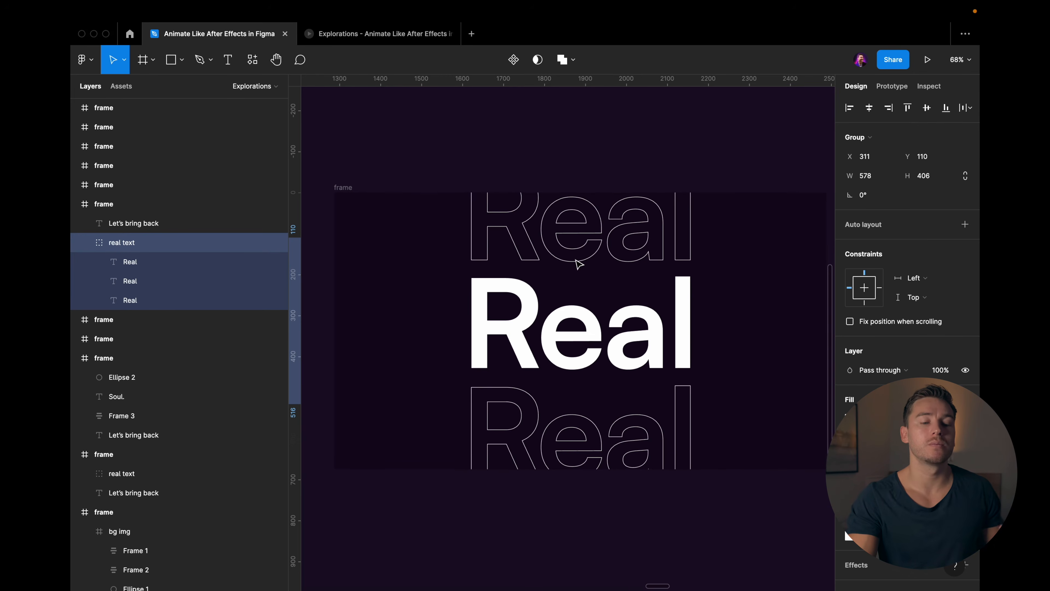
scroll(577, 261, "left", 12)
Step: Move the middle Real layer of the real text group down to Y 175 as a preview, and undo the move
left_click(546, 315)
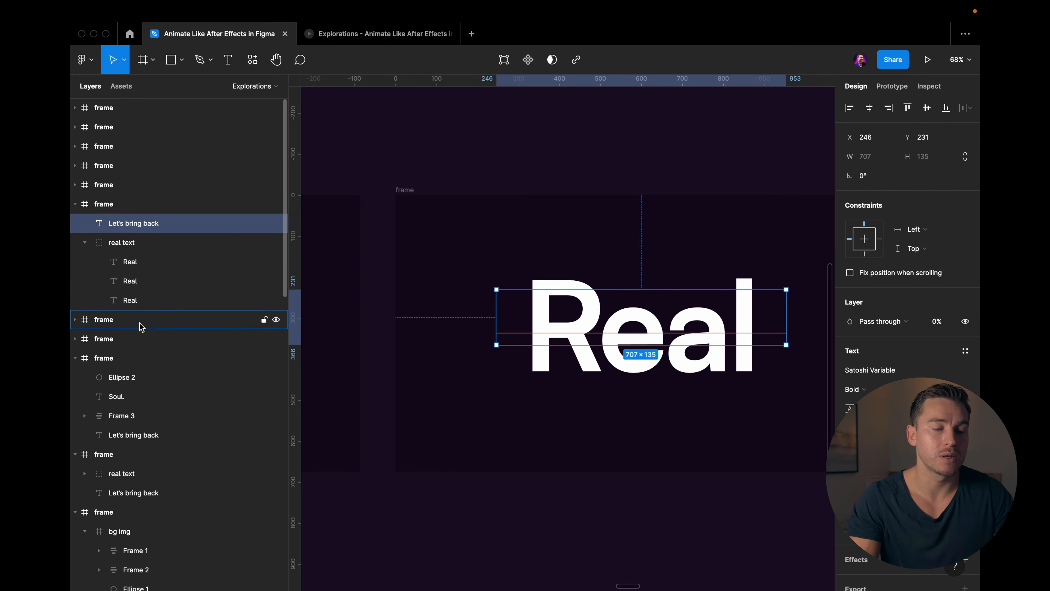
left_click(198, 281)
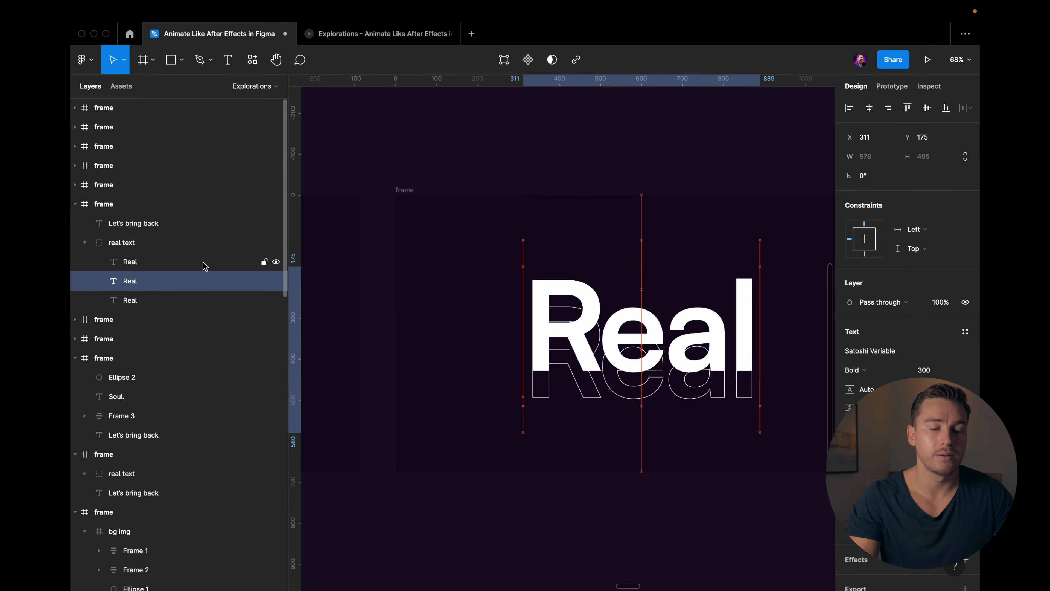
left_click(527, 188)
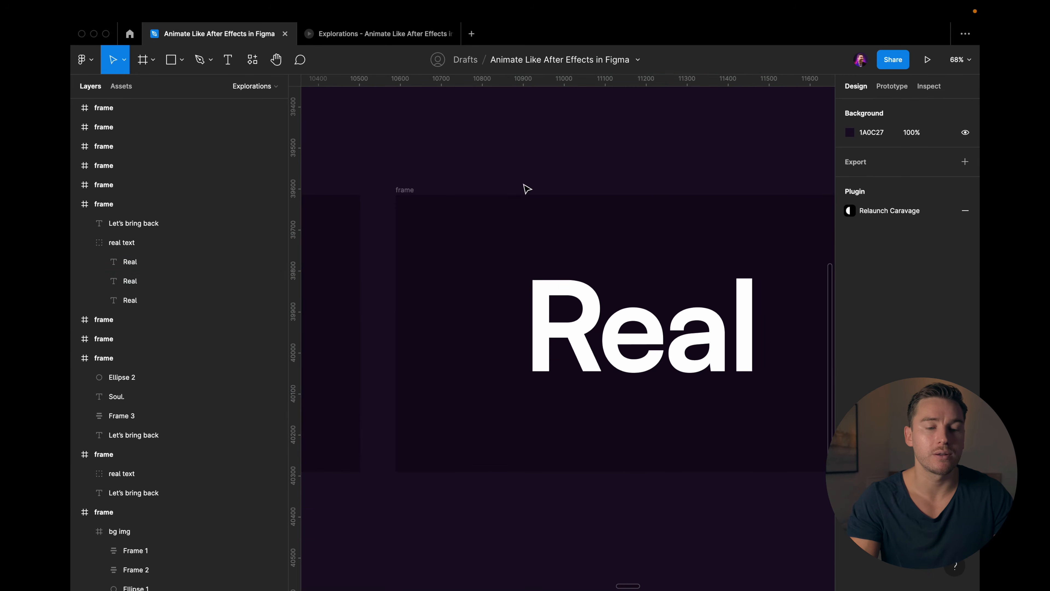
Step: Inspect the vertically spread real text group in its frame and compare it with the shrunken version in the following frame
scroll(527, 189, "right", 14)
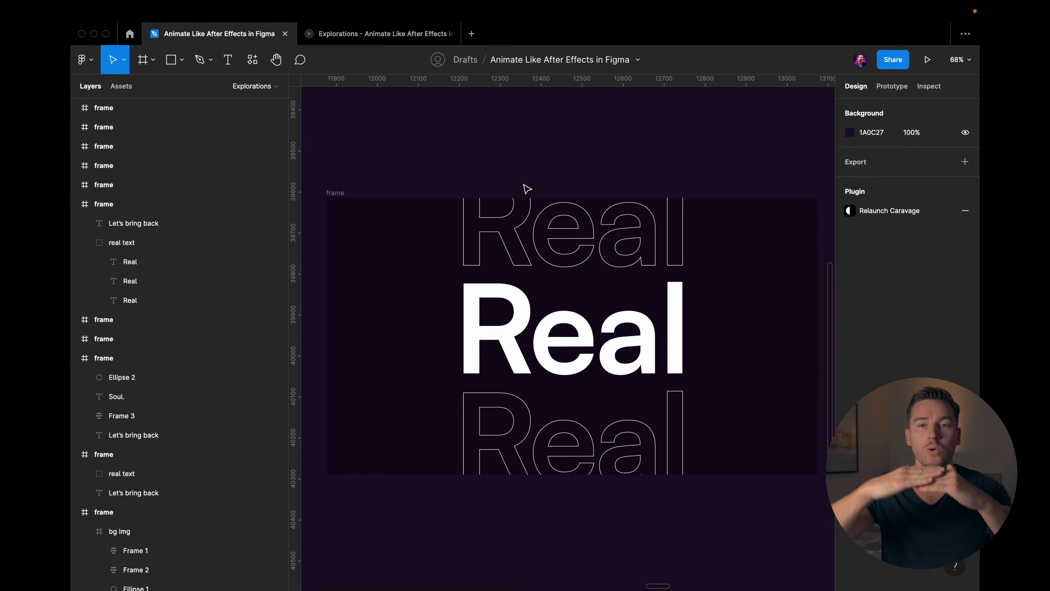
left_click(581, 258)
scroll(585, 263, "right", 1)
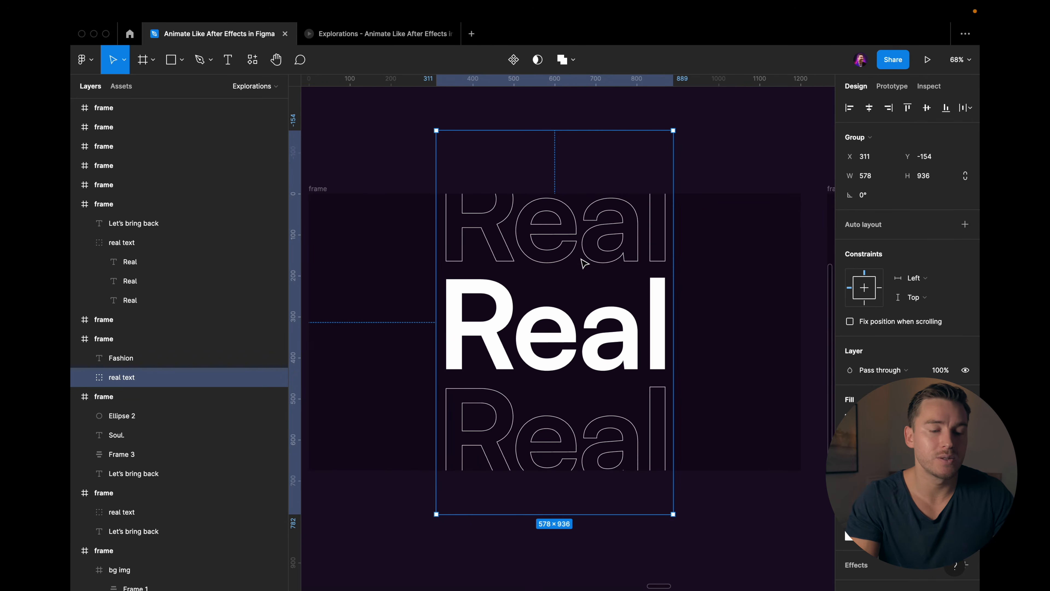
scroll(585, 263, "down", 2)
scroll(584, 263, "right", 3)
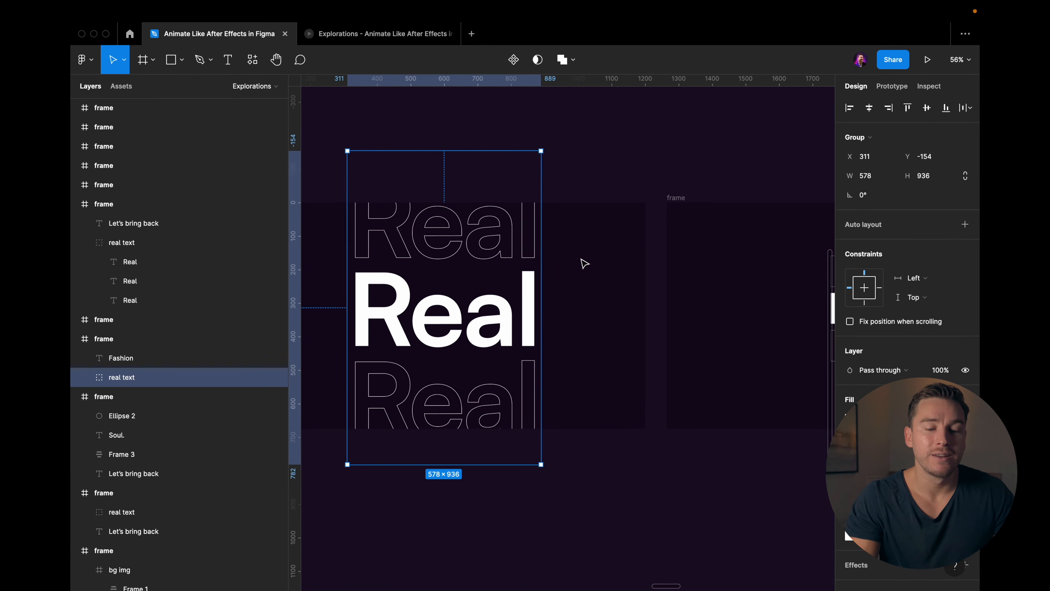
scroll(581, 263, "down", 2)
scroll(638, 282, "right", 10)
scroll(640, 283, "up", 2)
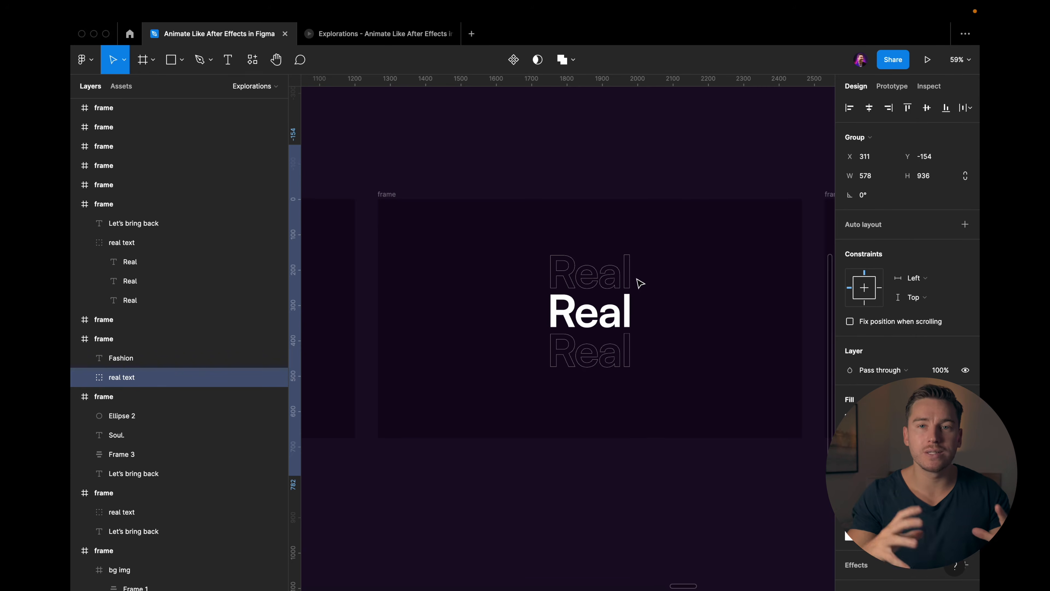
Step: Try resizing the shrunken real text group with the Scale tool as a demonstration, and undo the resize
left_click(604, 294)
left_click(604, 274)
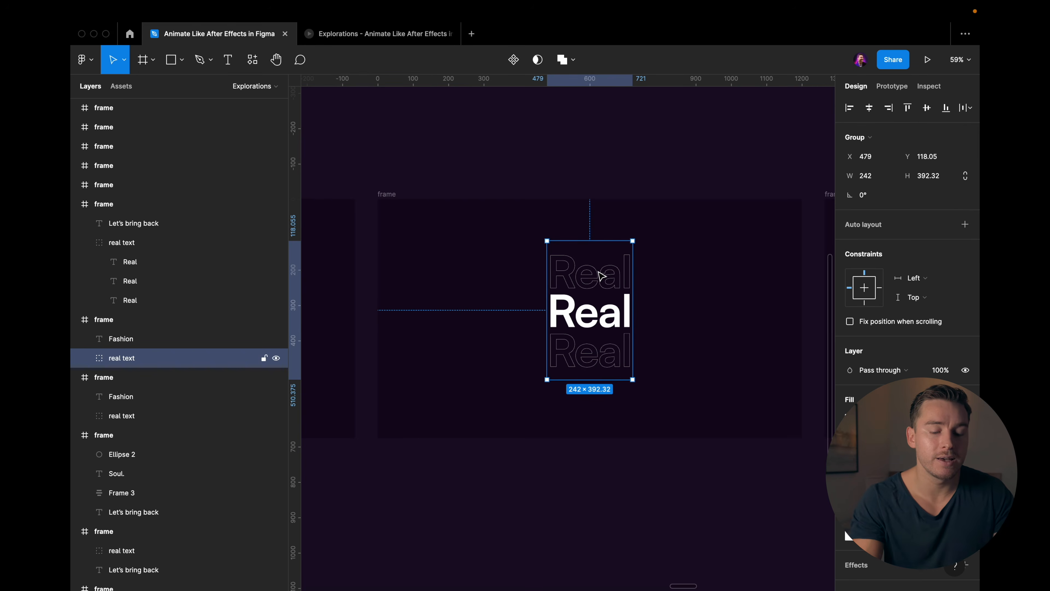
key("k")
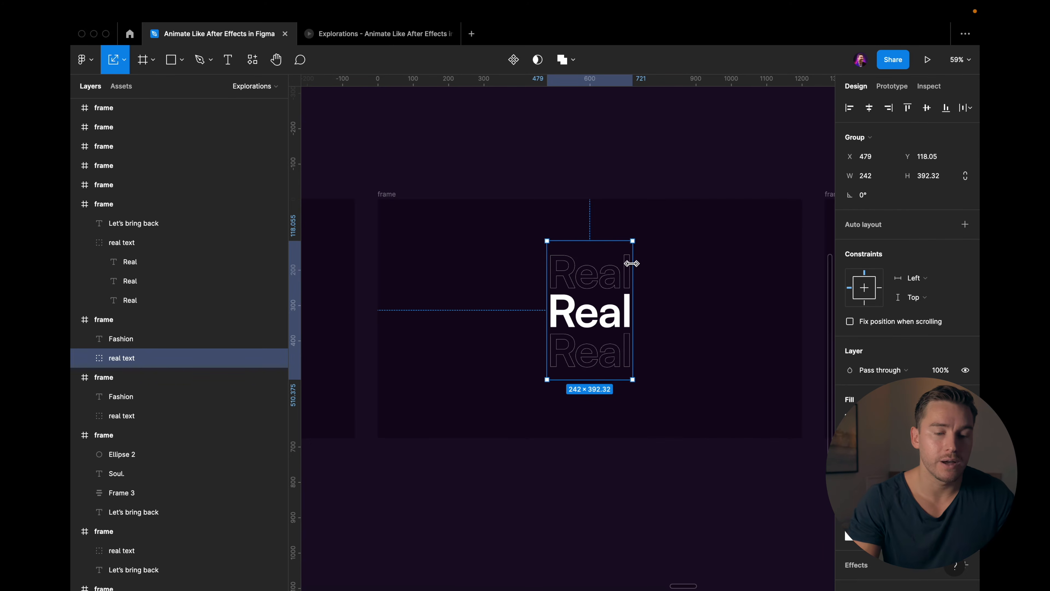
left_click_drag(632, 264, 665, 267)
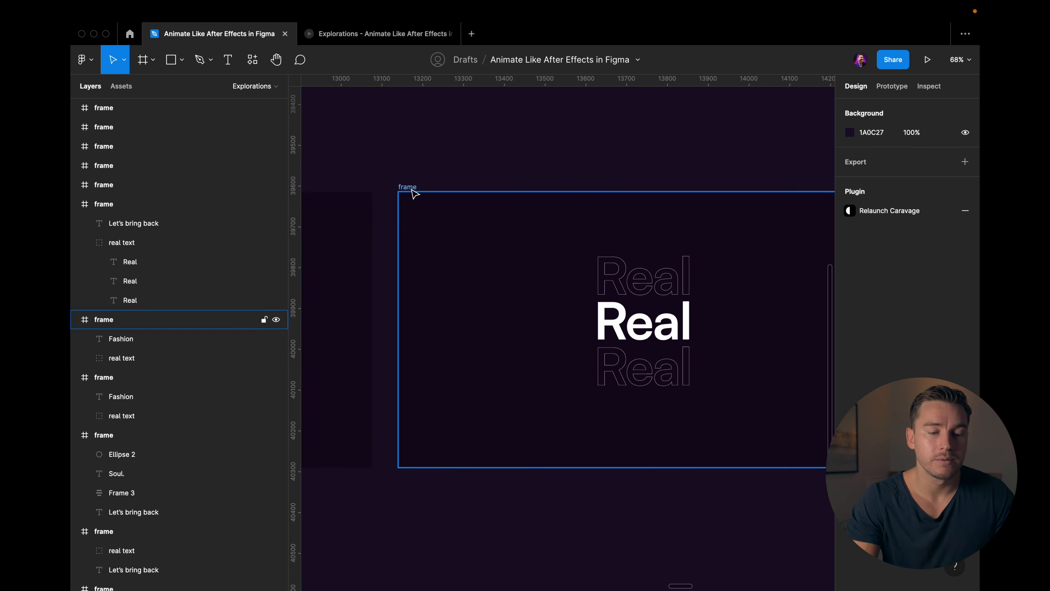
Step: Examine the shrunken Real frame and the rotated real text group in the dark Fashion frame
left_click(411, 189)
scroll(467, 249, "down", 4)
scroll(468, 249, "right", 5)
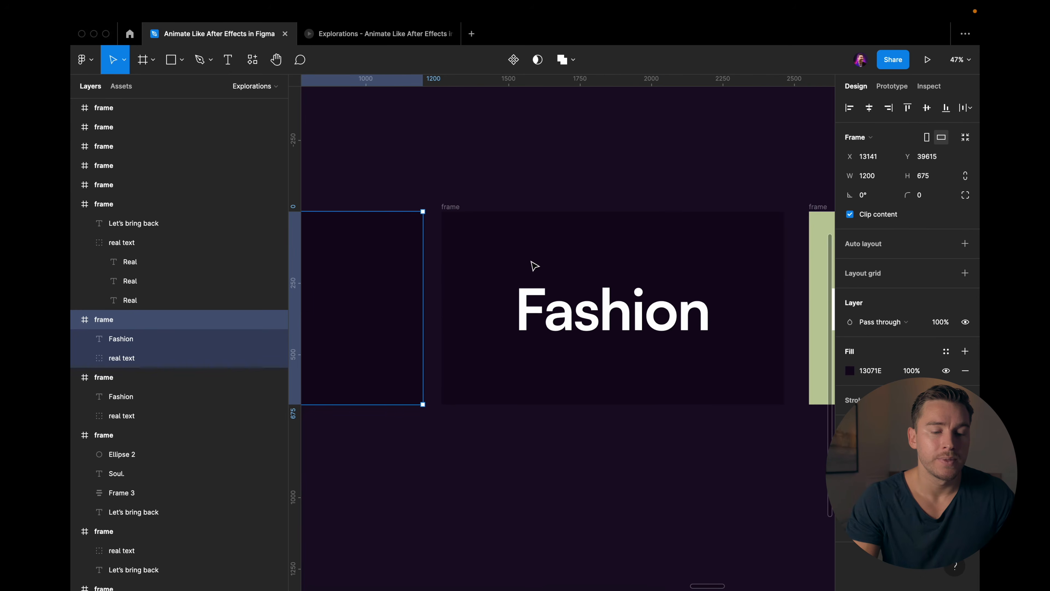
scroll(535, 265, "left", 3)
left_click(710, 234)
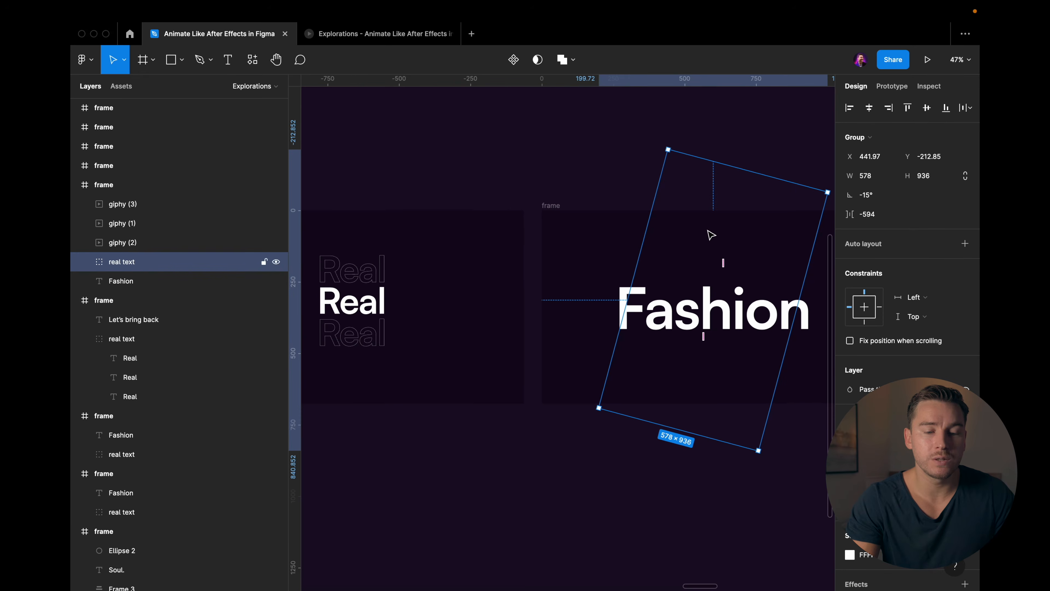
scroll(716, 232, "right", 4)
scroll(717, 234, "up", 3)
scroll(718, 235, "up", 1)
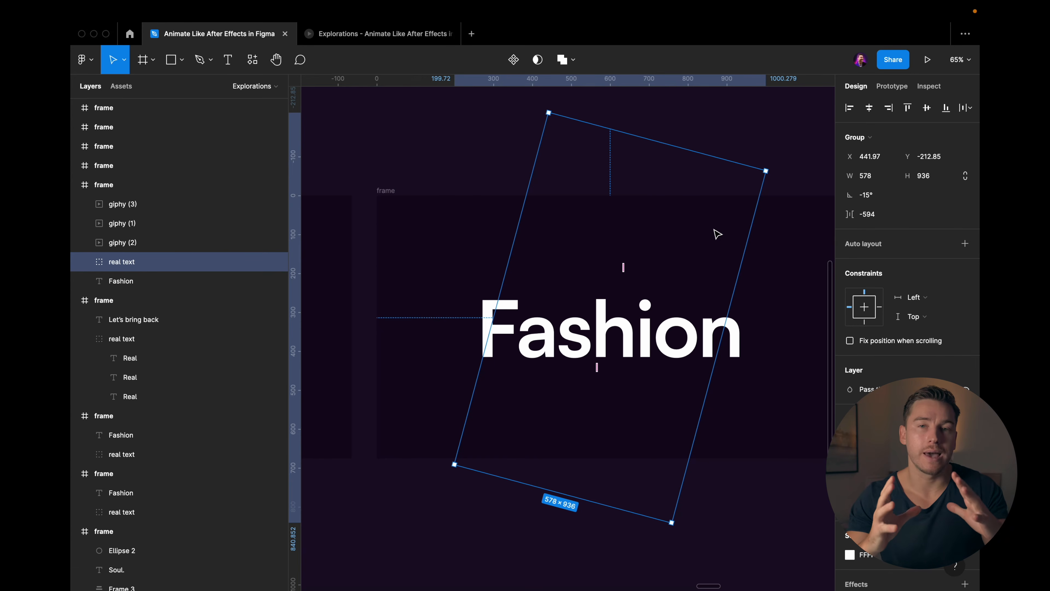
Step: Check the Fashion text in the dark Fashion frame, and select the preceding shrunken Real frame to compare its layers
key("Escape")
left_click(735, 357)
scroll(733, 357, "down", 4)
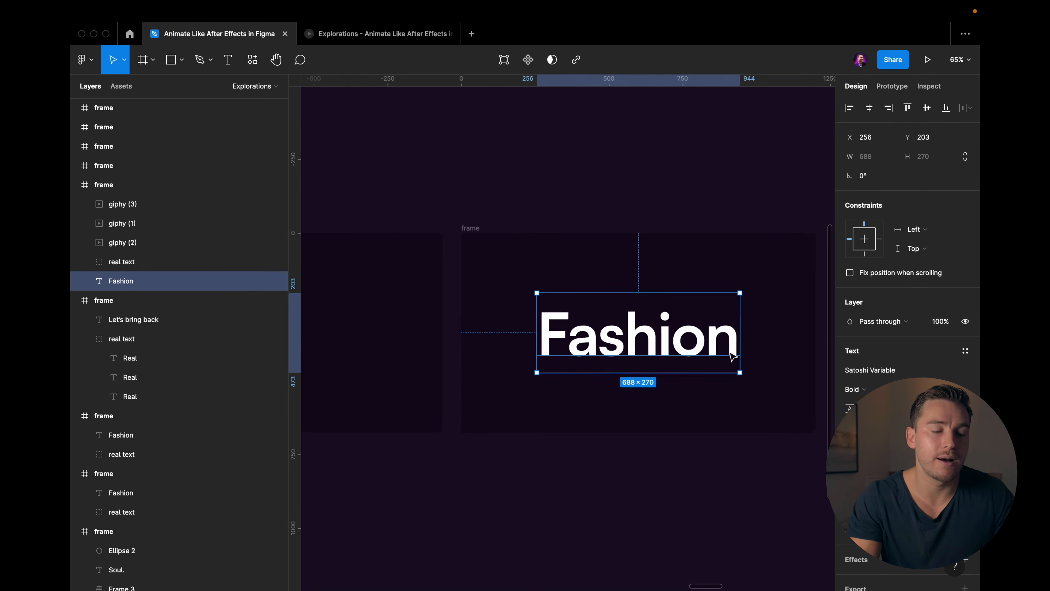
scroll(617, 370, "left", 3)
scroll(616, 370, "left", 3)
left_click(333, 228)
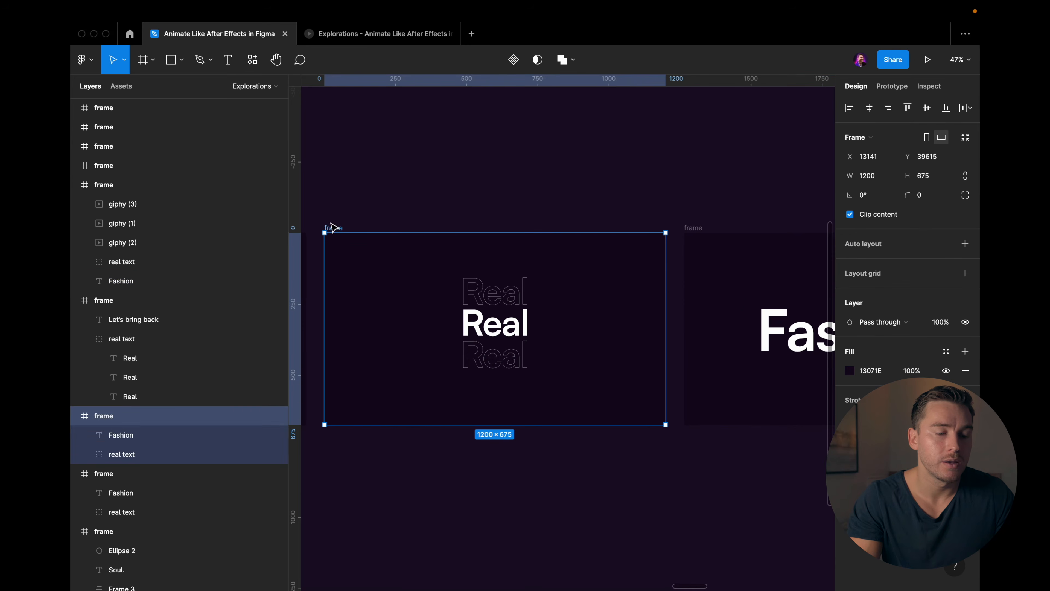
Step: Make the hidden Fashion text in the shrunken Real frame fully opaque as a preview, and return its opacity to 0%
left_click(140, 433)
scroll(596, 368, "right", 3)
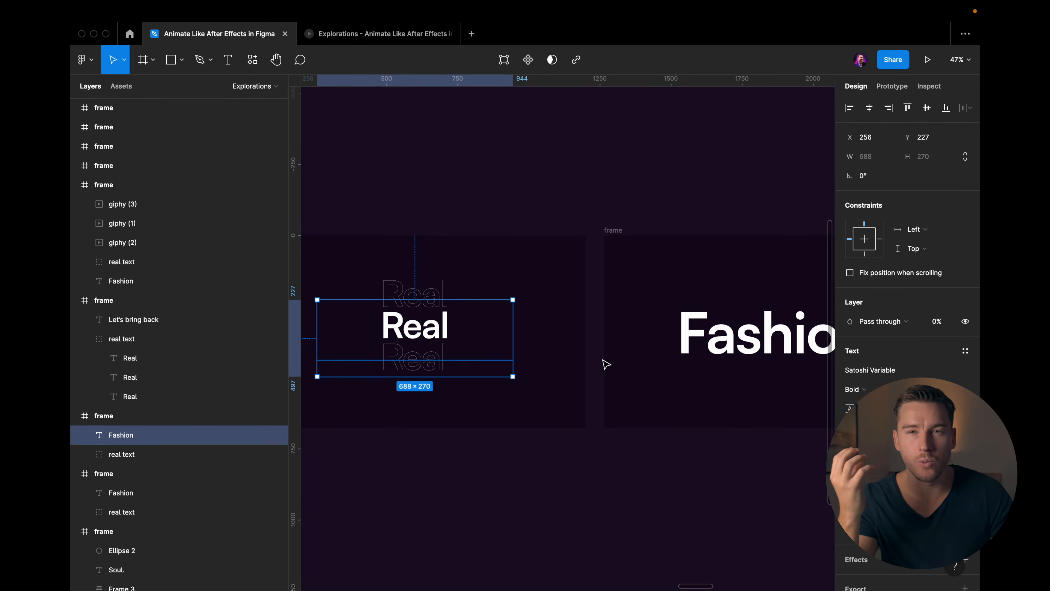
scroll(542, 337, "down", 3)
key("0")
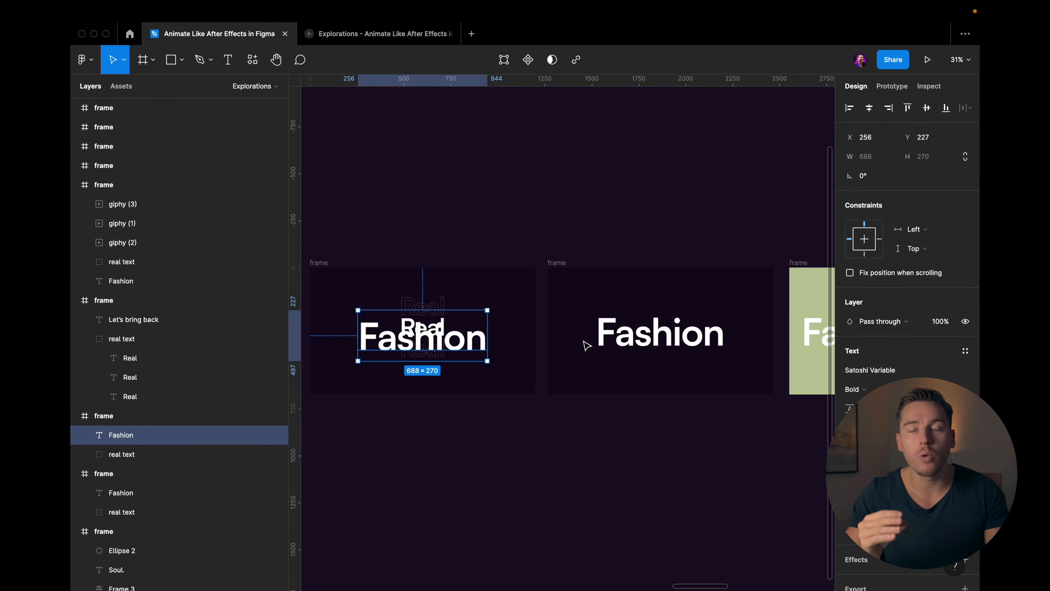
key("0")
key("0")
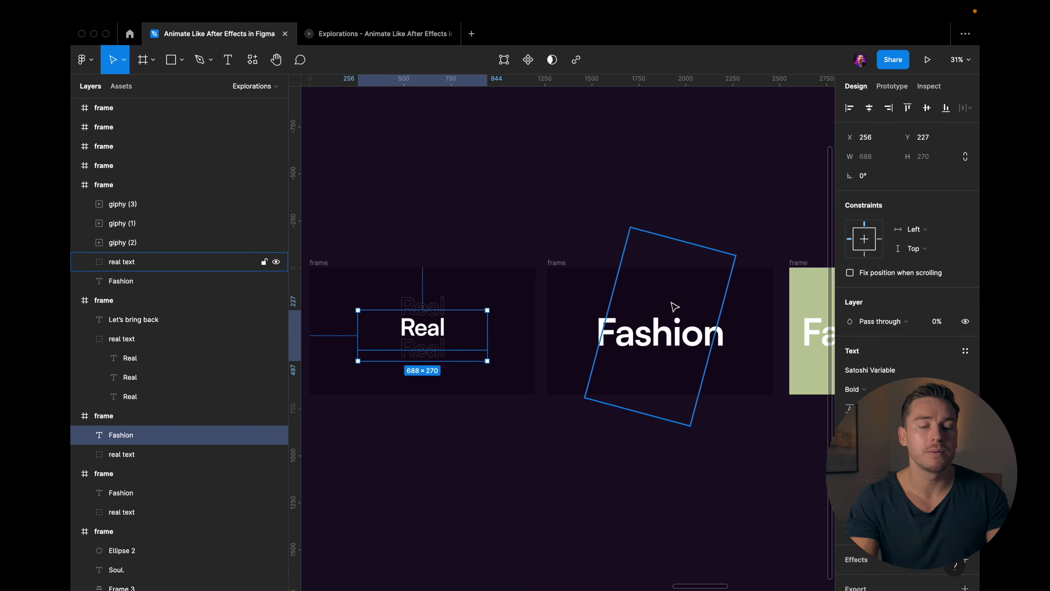
Step: Compare the position of the Fashion text in the dark Fashion frame with the one in the green frame
key("Escape")
scroll(639, 340, "right", 4)
scroll(605, 325, "up", 4)
scroll(605, 325, "down", 3)
left_click(591, 330)
scroll(592, 330, "right", 2)
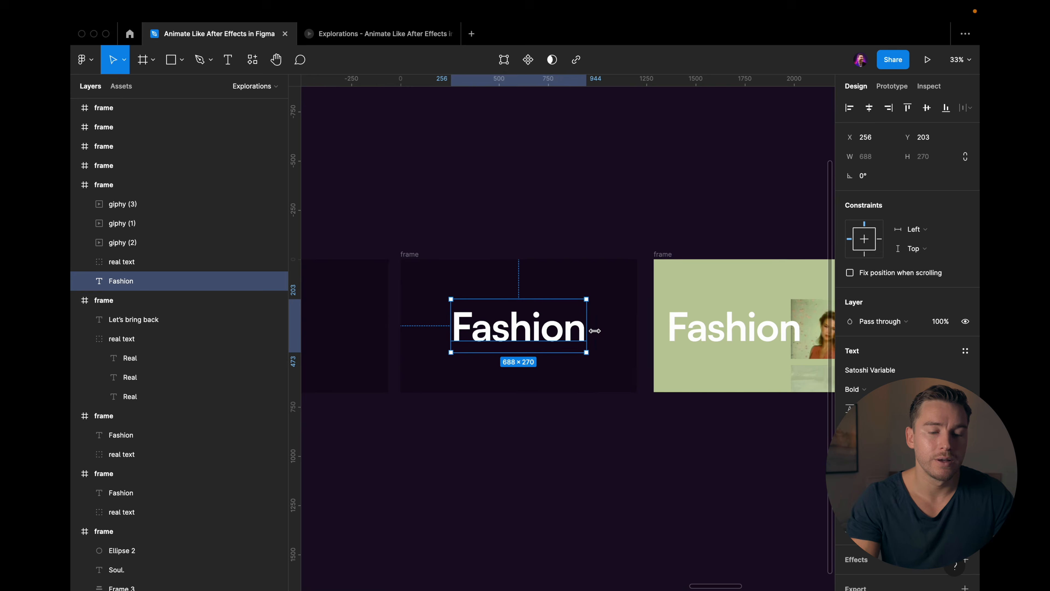
scroll(546, 326, "up", 2)
left_click(683, 324)
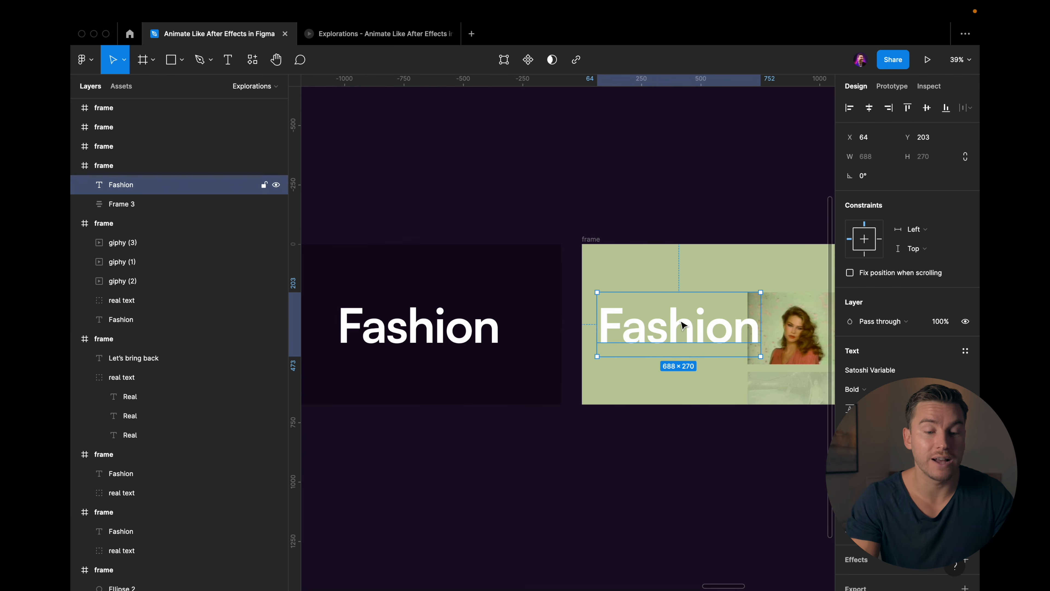
Step: Select the green Fashion frame and inspect its background and the Frame 3 image stack
scroll(644, 320, "right", 2)
left_click(512, 237)
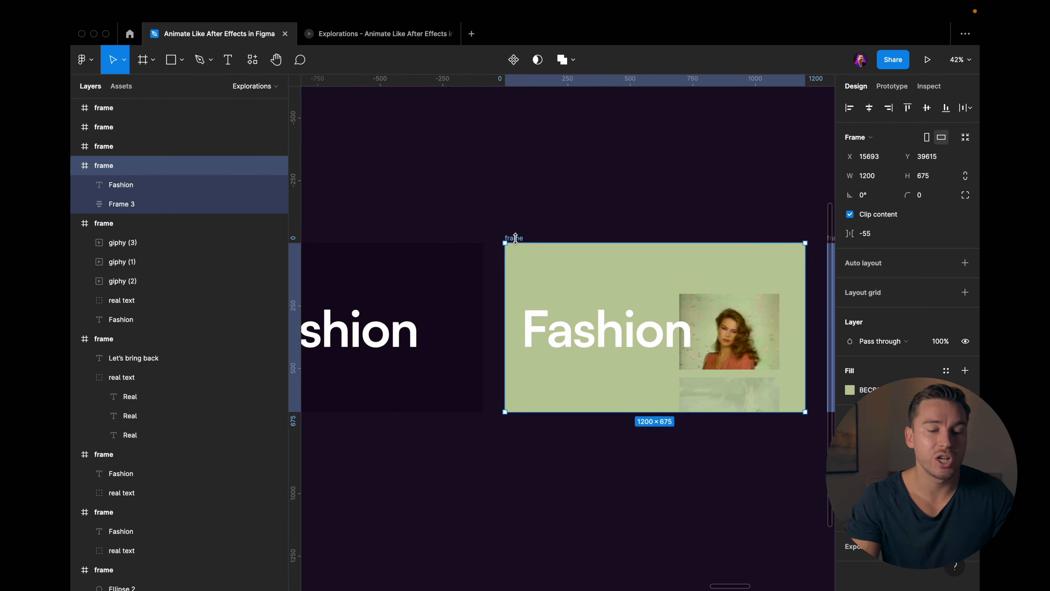
scroll(529, 263, "right", 2)
scroll(530, 263, "up", 3)
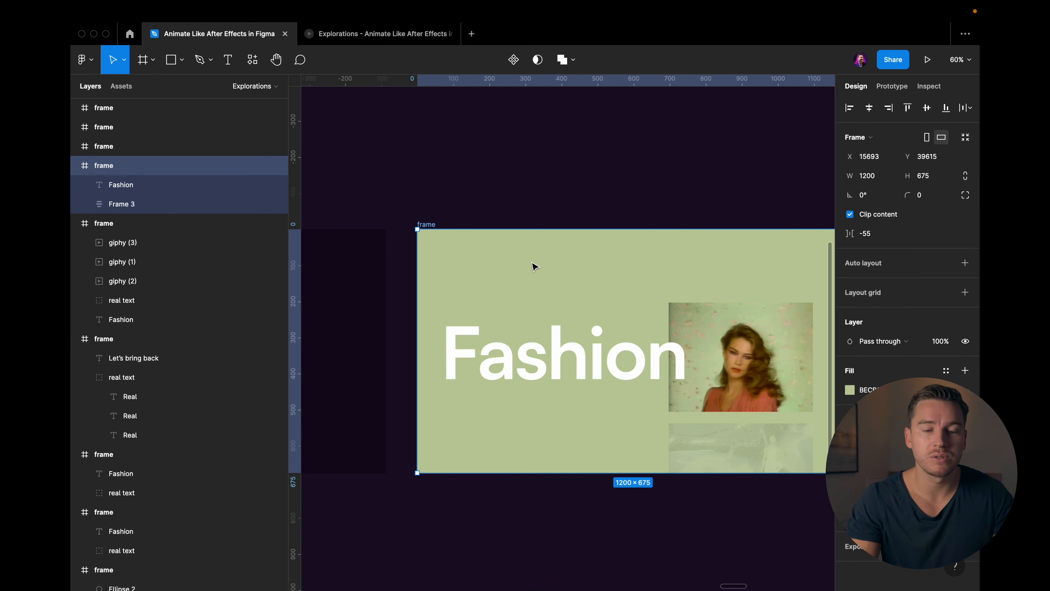
scroll(579, 285, "down", 2)
left_click(704, 372)
scroll(628, 374, "right", 2)
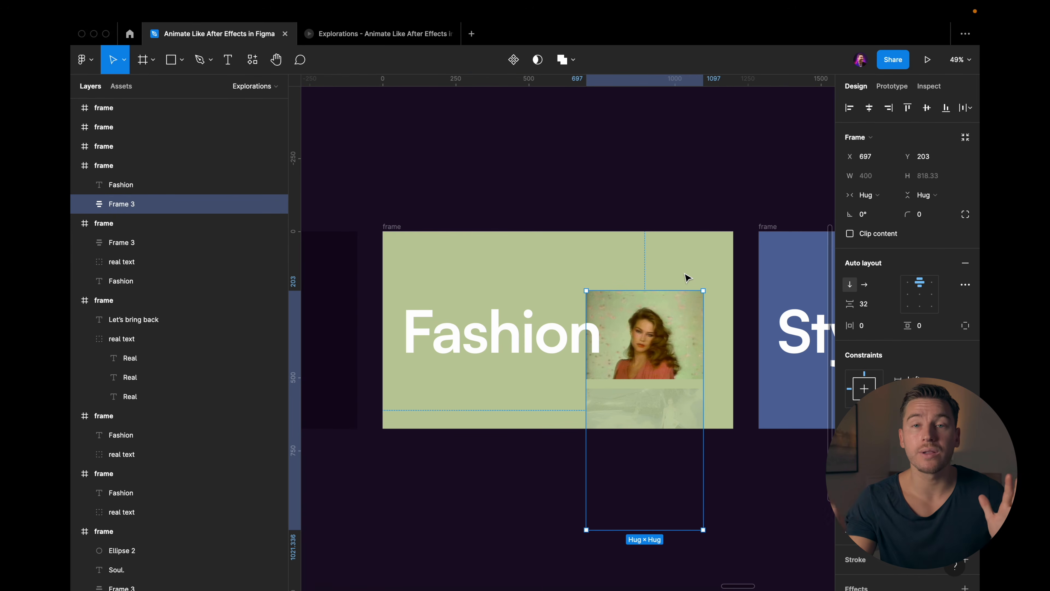
Step: Select the dark Fashion frame to examine its Frame 3, real text and Fashion layers
scroll(687, 277, "left", 5)
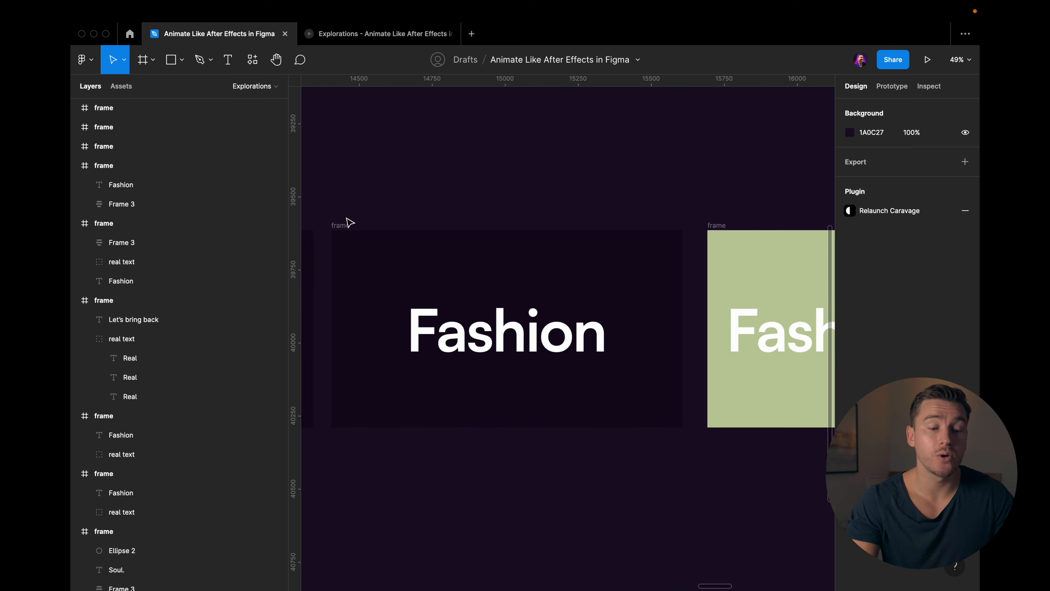
left_click(340, 226)
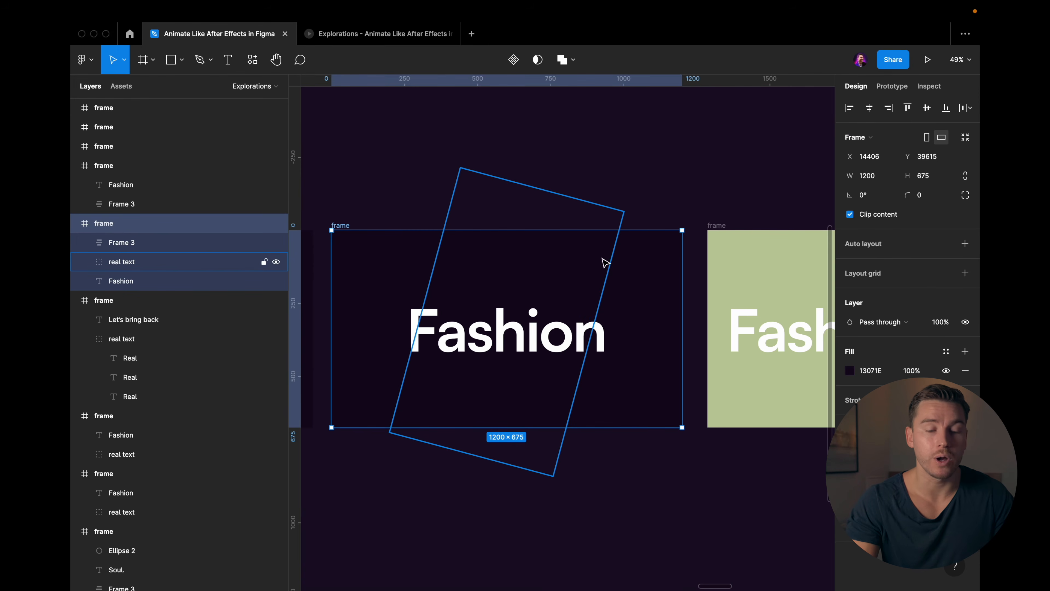
left_click(652, 222)
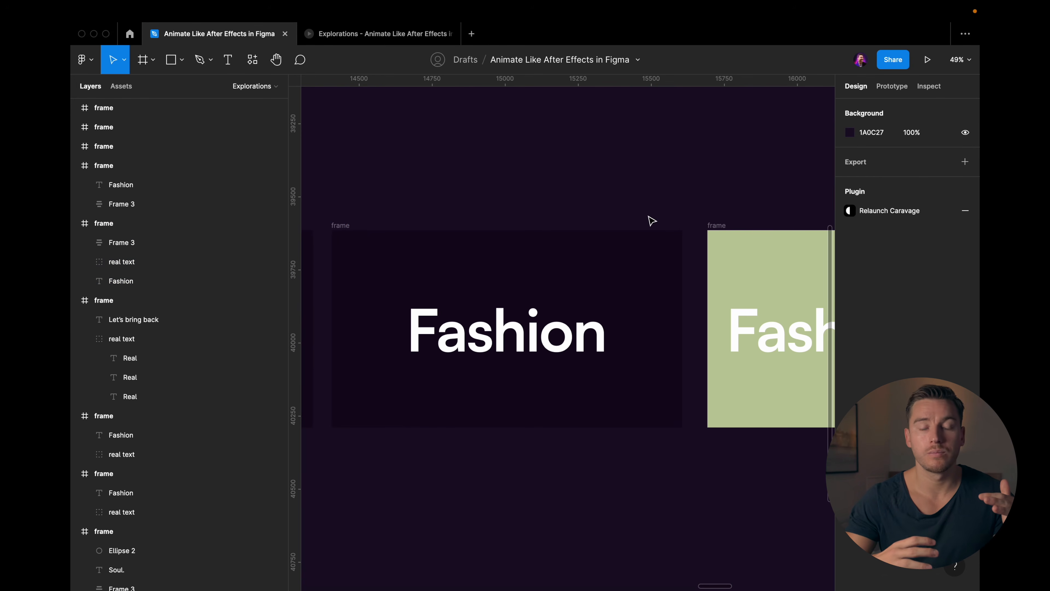
left_click(347, 225)
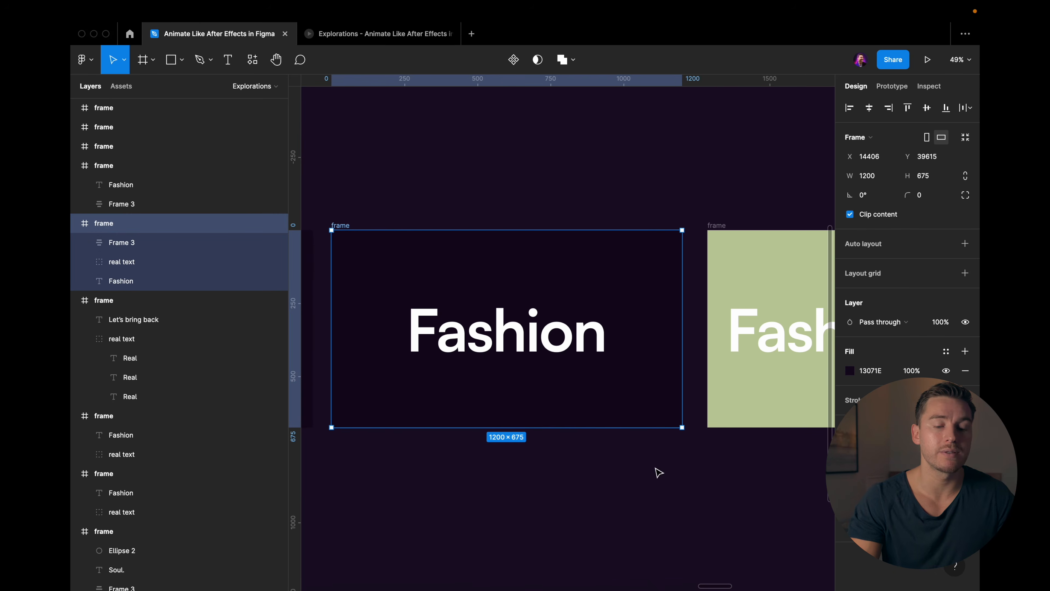
Step: Compare the image stacks and the heading texts of the green Fashion frame and the blue Style frame
scroll(584, 368, "right", 10)
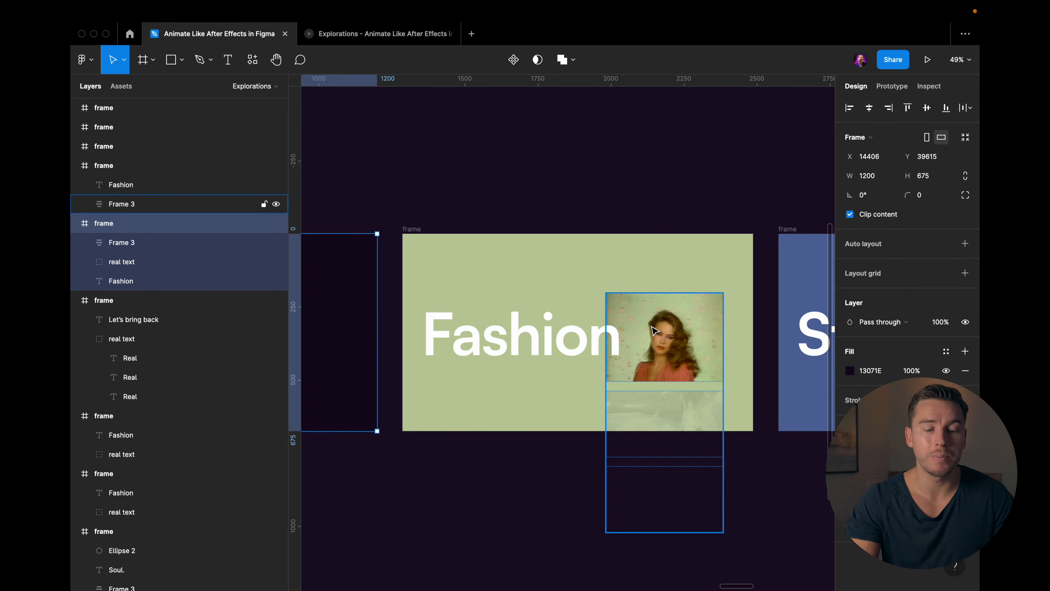
scroll(455, 331, "right", 6)
scroll(453, 319, "left", 3)
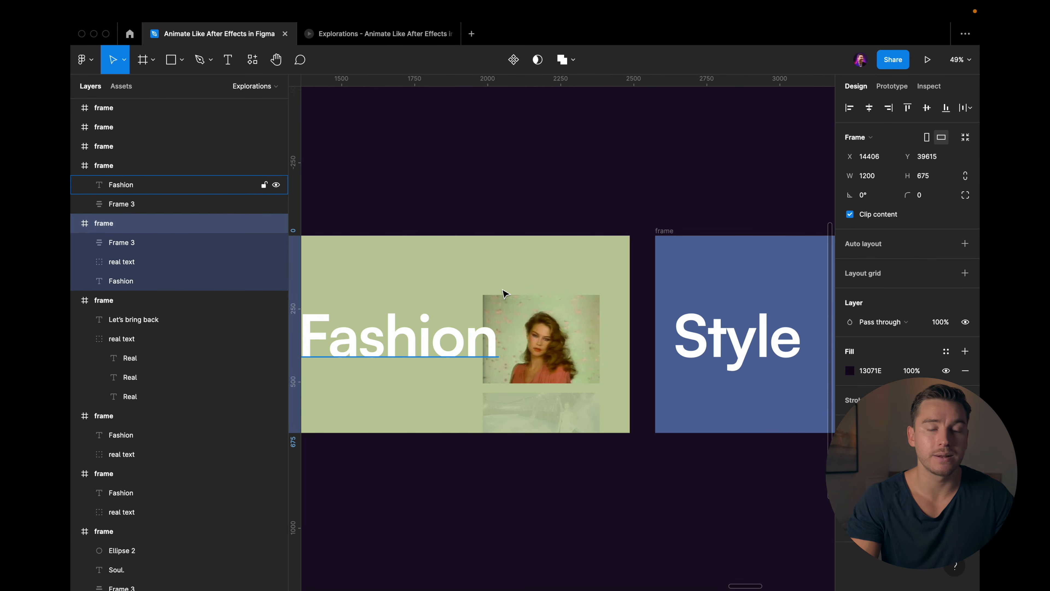
scroll(506, 269, "right", 5)
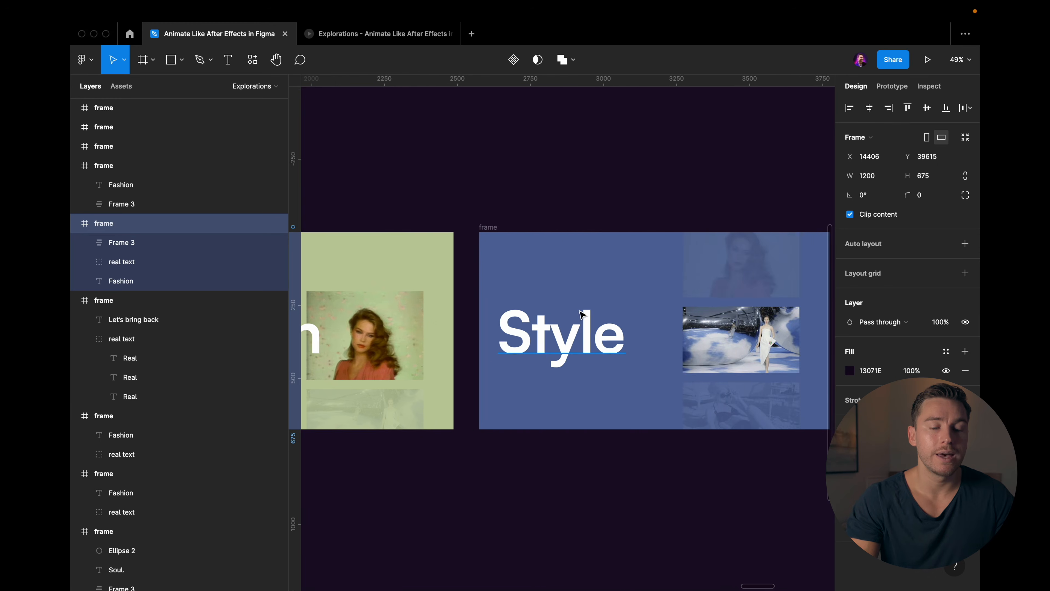
left_click(581, 315)
scroll(581, 314, "left", 3)
scroll(591, 310, "down", 3)
left_click(409, 328)
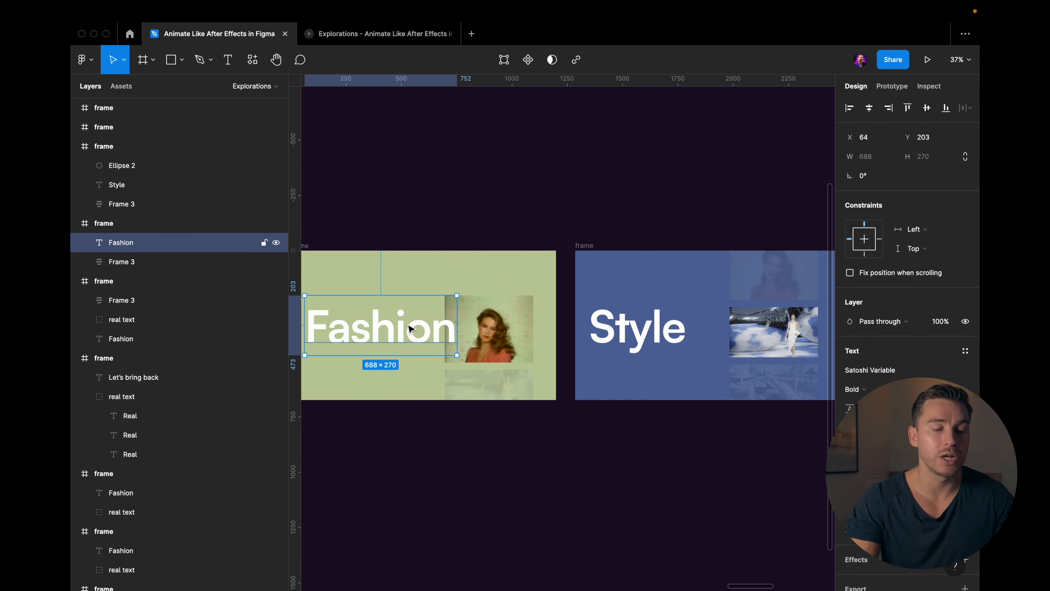
Step: Move the Style text straight up over the blue frame's upper edge, to about Y -135
left_click(643, 319)
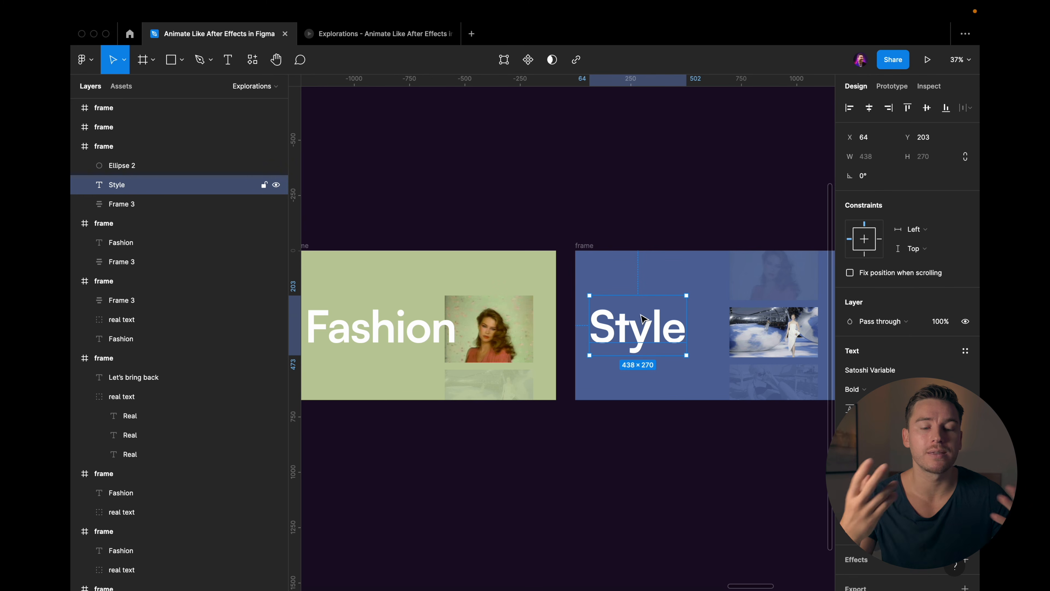
left_click_drag(634, 339, 633, 259)
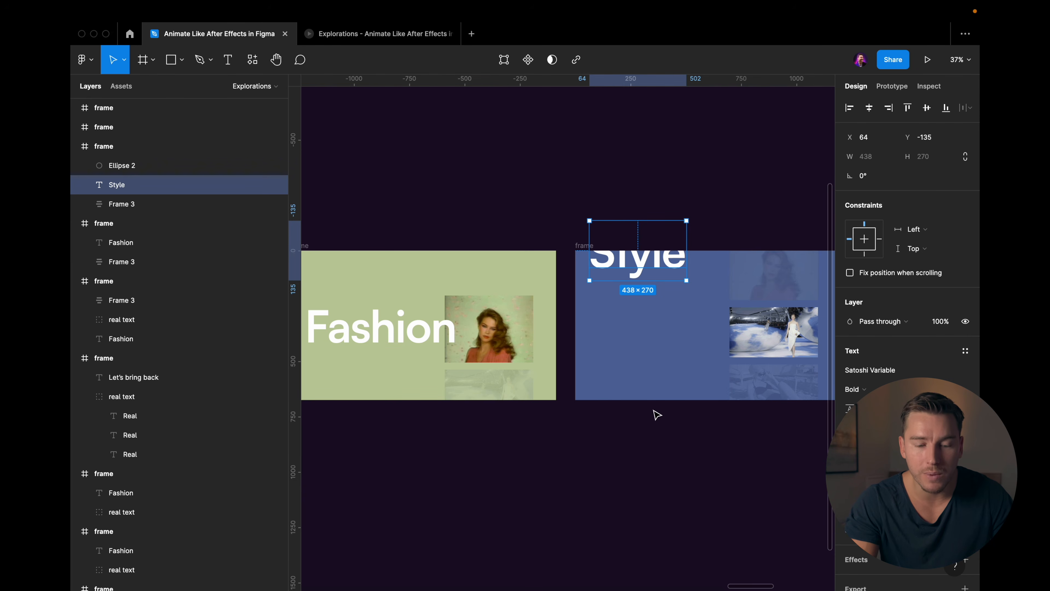
Step: Undo the last move of the Style text and clear the selection
key("ctrl+z")
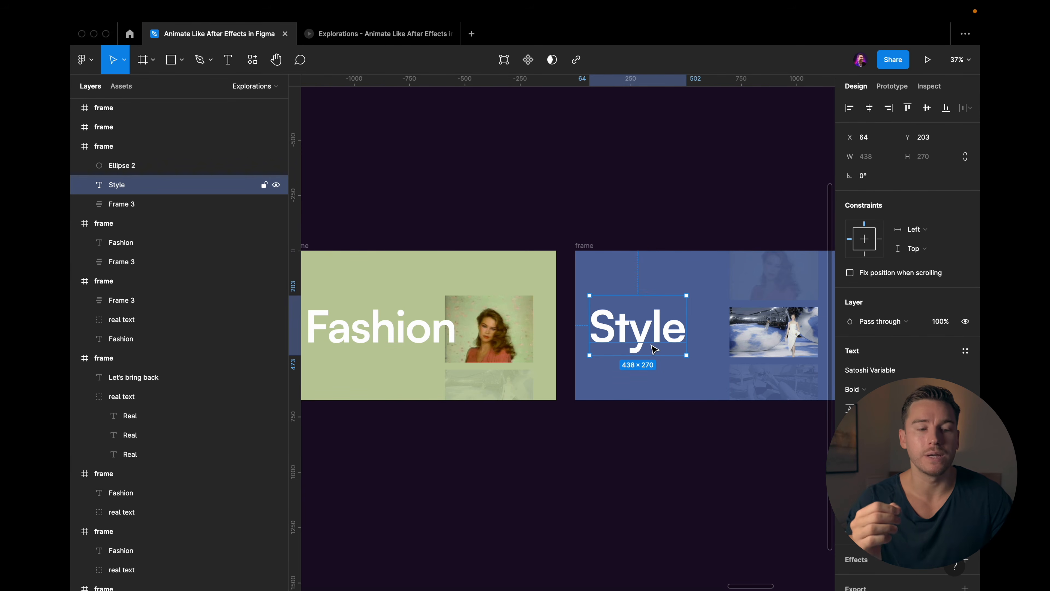
left_click(632, 286)
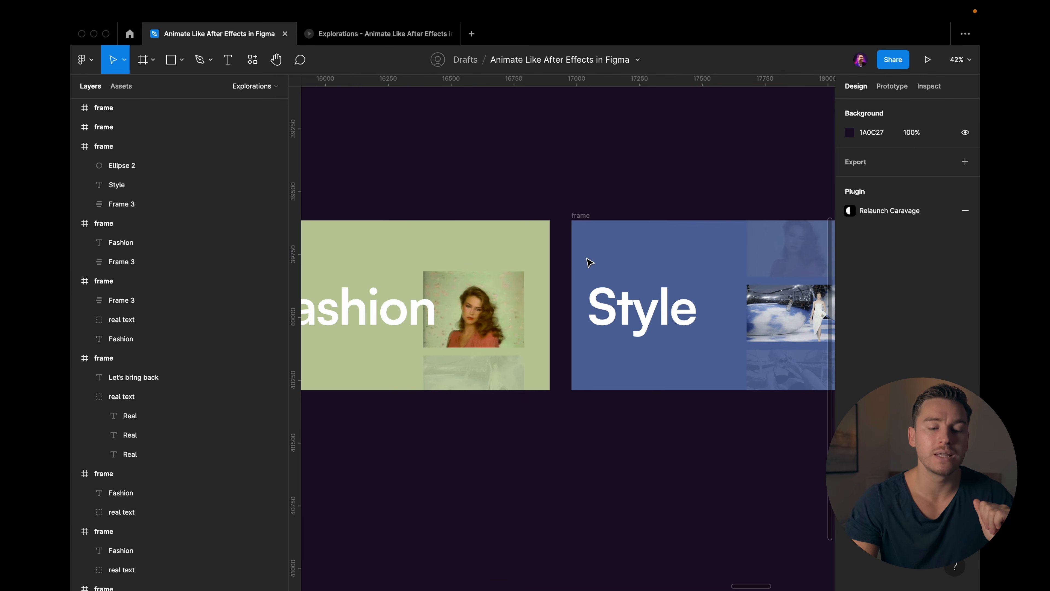
Step: Compare the vertical position of the Frame 3 image stack in the blue Style frame and the green Fashion frame
scroll(587, 263, "up", 2)
scroll(587, 263, "right", 5)
left_click(644, 299)
scroll(538, 301, "left", 4)
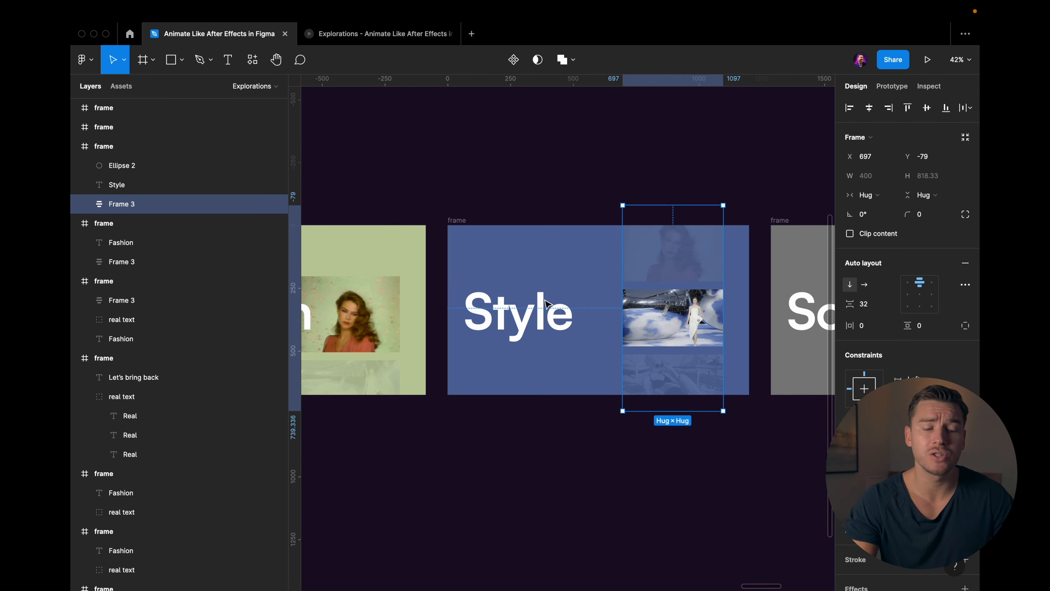
left_click(405, 305)
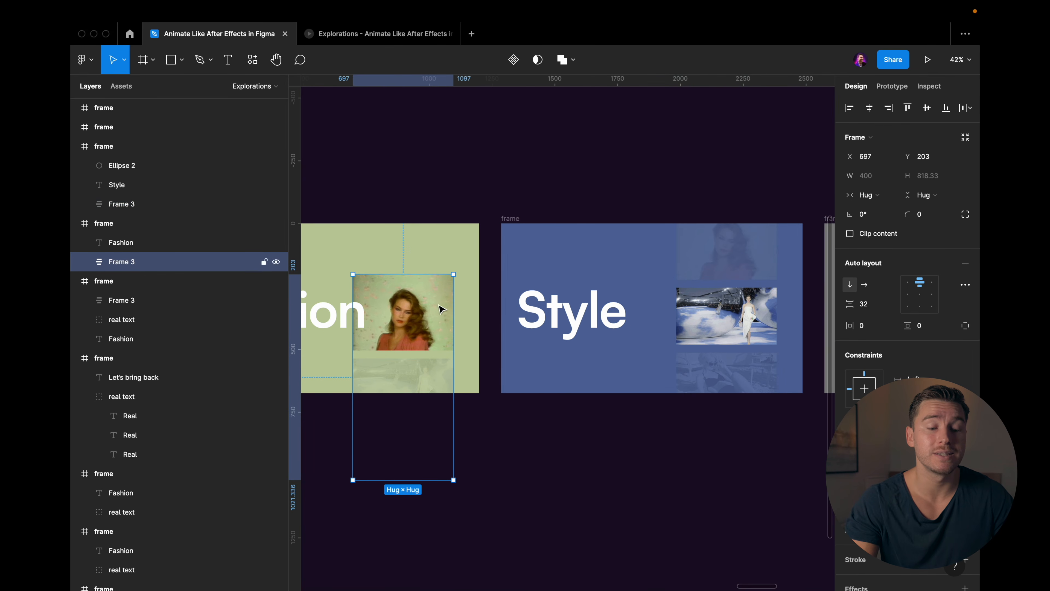
scroll(703, 306, "right", 3)
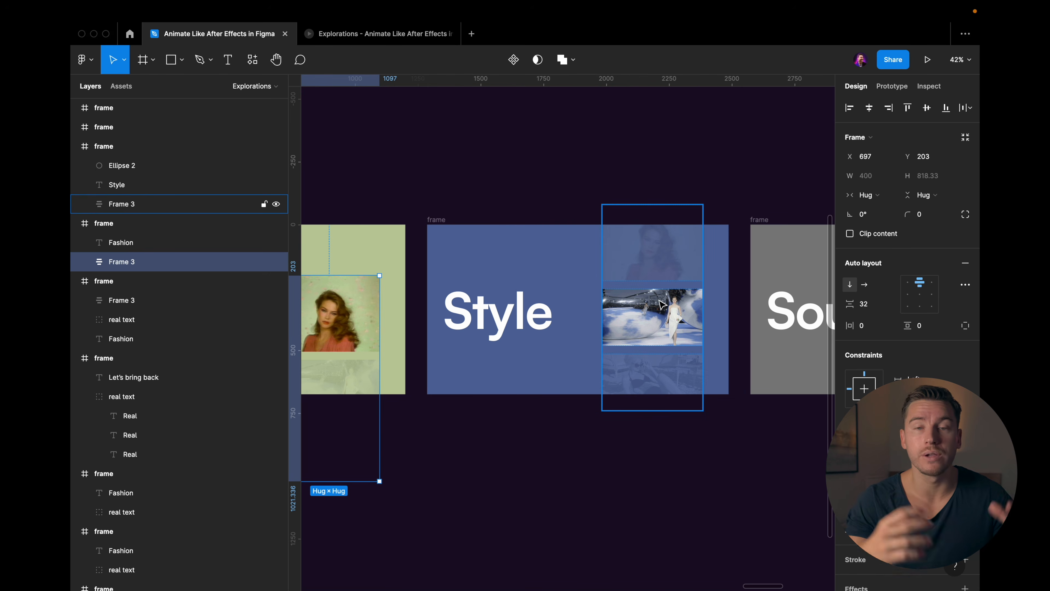
scroll(620, 327, "left", 6)
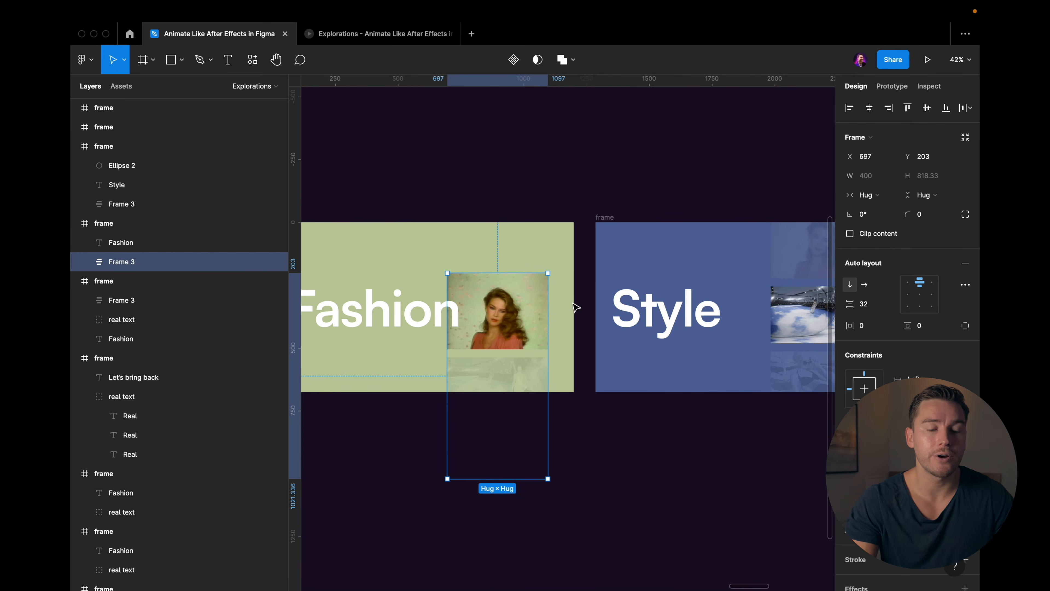
scroll(575, 306, "right", 5)
scroll(574, 306, "up", 2)
left_click(668, 291)
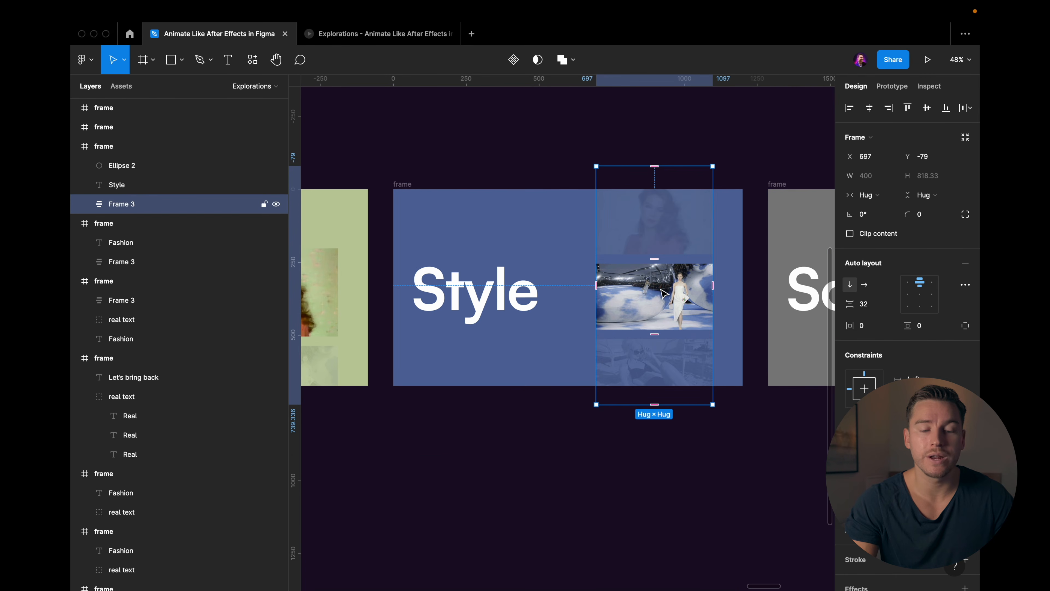
Step: Inspect the grey Soul frame's Frame 3 image stack, background and heading next to the blue Style frame
scroll(663, 294, "right", 12)
left_click(619, 286)
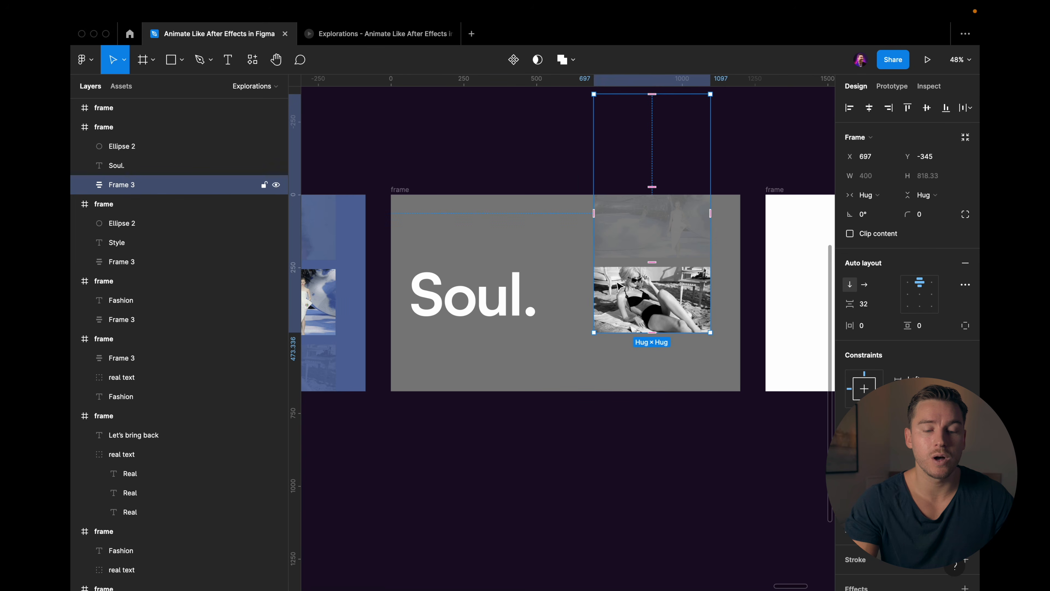
scroll(668, 297, "left", 3)
scroll(669, 297, "down", 3)
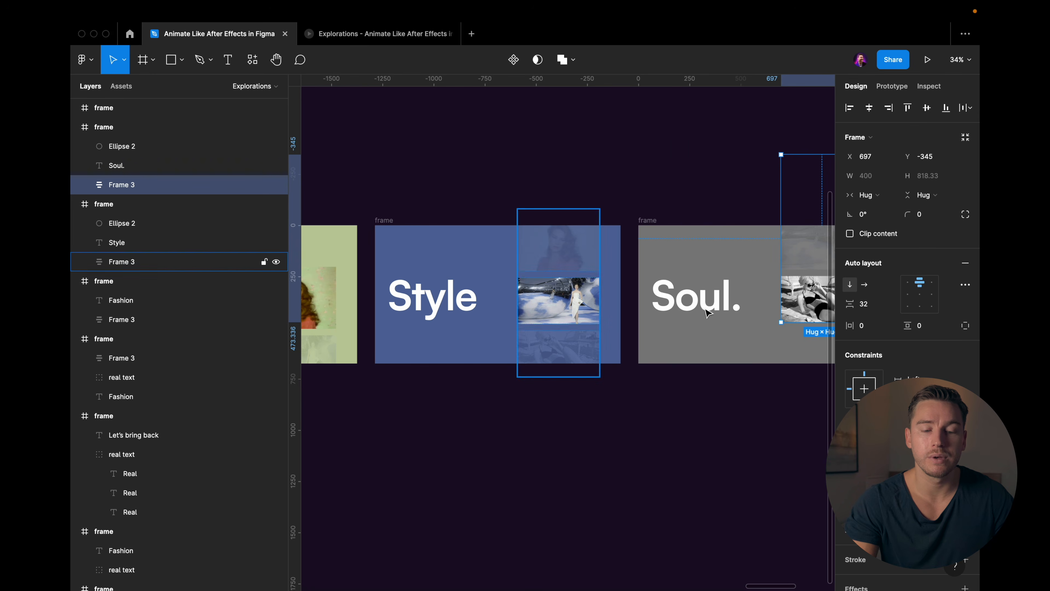
left_click(648, 220)
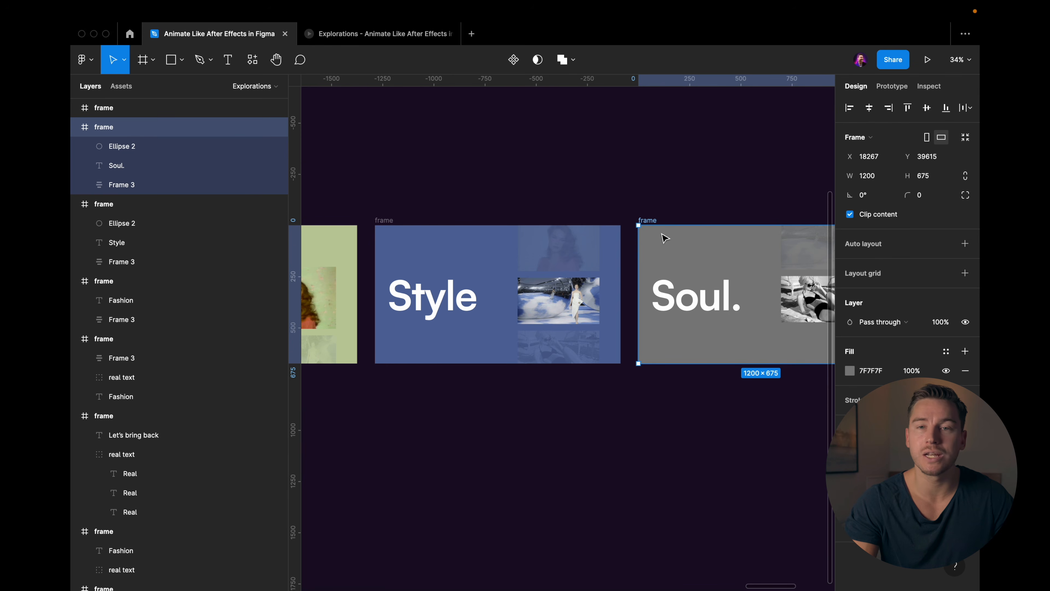
left_click(683, 293)
left_click(781, 216)
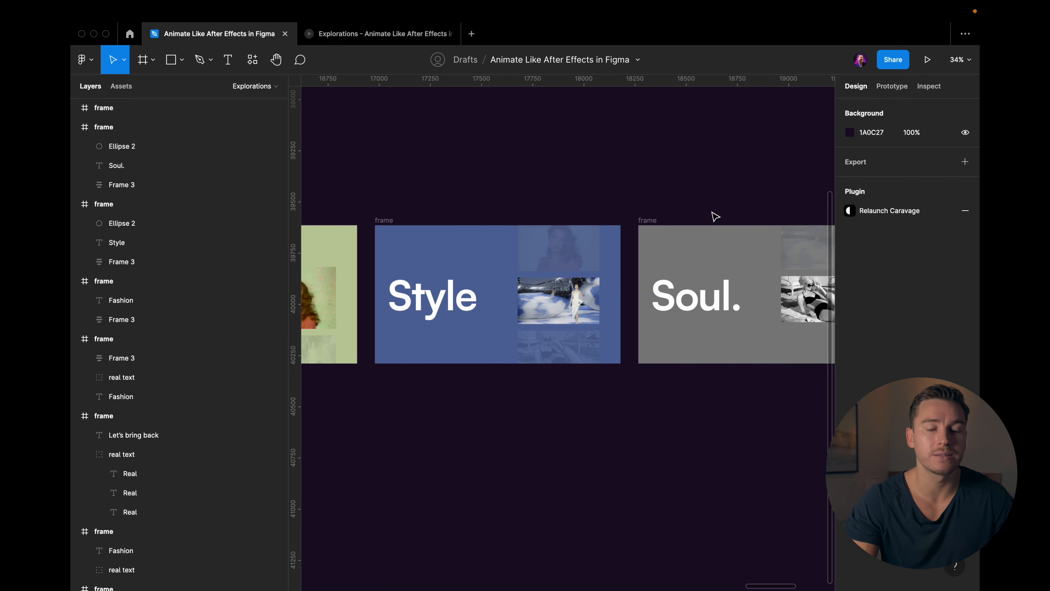
scroll(633, 254, "right", 5)
scroll(629, 261, "up", 2)
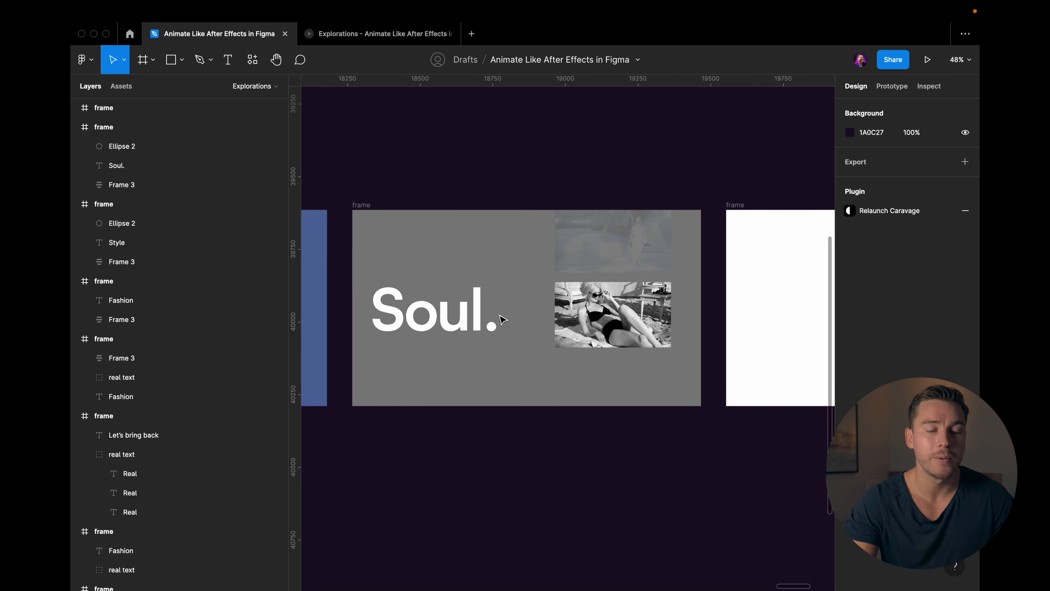
Step: Select the white ellipse that forms the full stop after Soul and examine its size and position
scroll(482, 321, "up", 5)
left_click(495, 342)
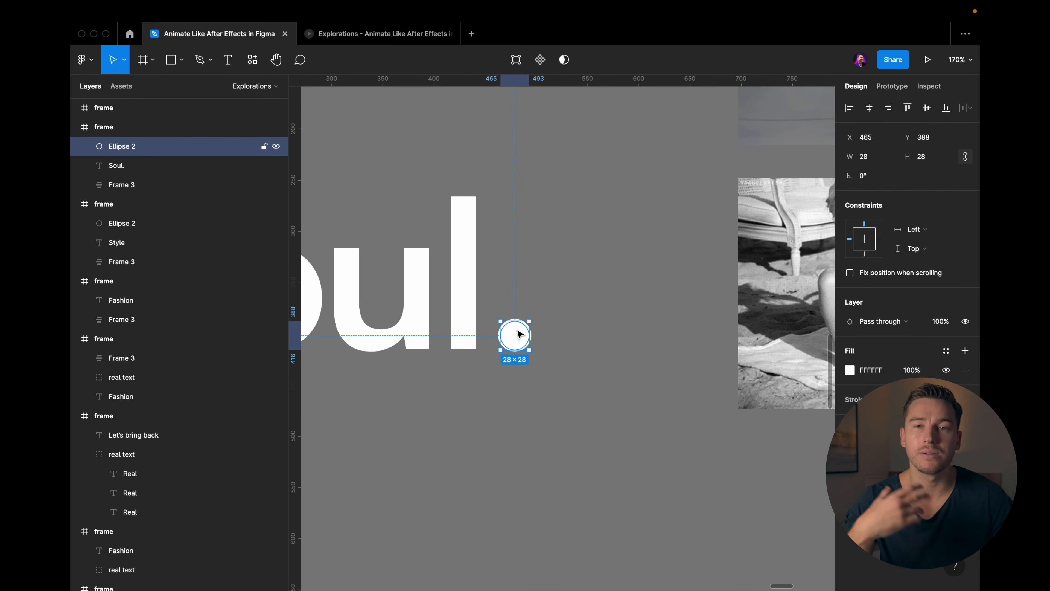
scroll(519, 334, "down", 3)
scroll(519, 334, "down", 2)
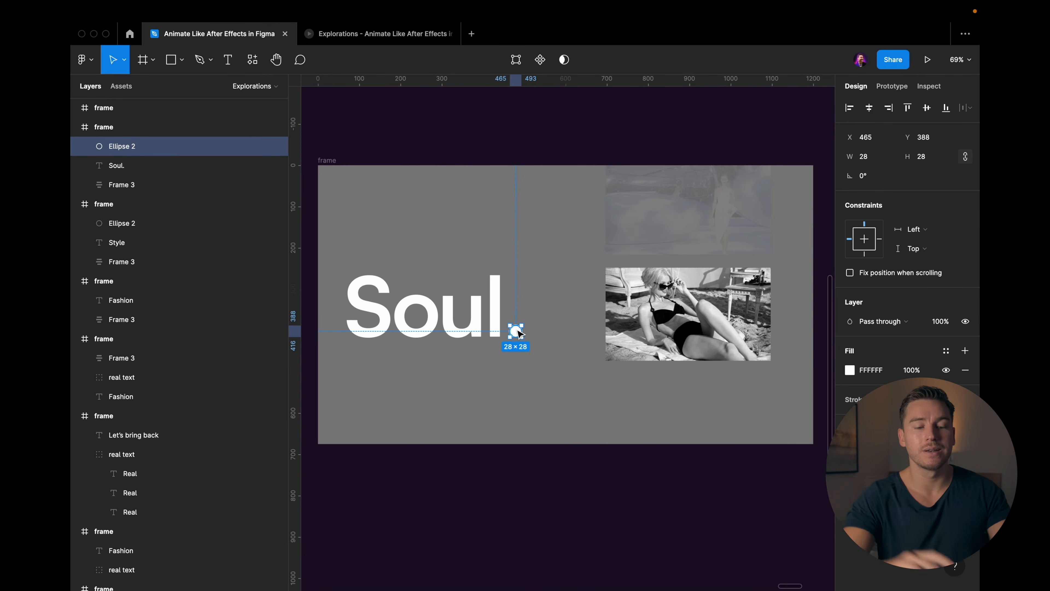
Step: Select the final white frame after the Soul frame and inspect its properties
scroll(517, 333, "down", 2)
scroll(496, 305, "right", 5)
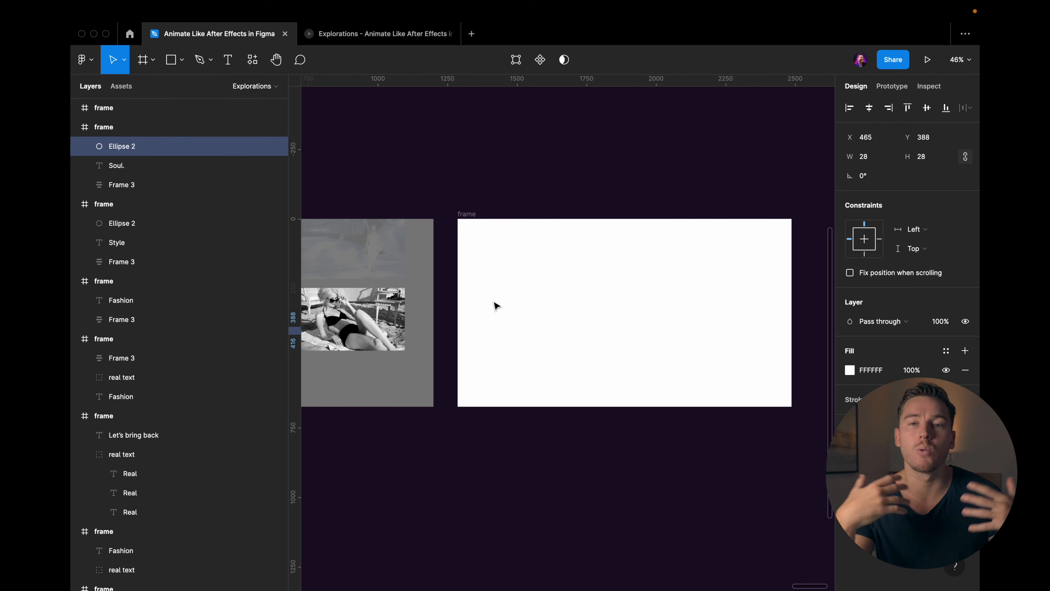
left_click(474, 228)
scroll(475, 229, "down", 5)
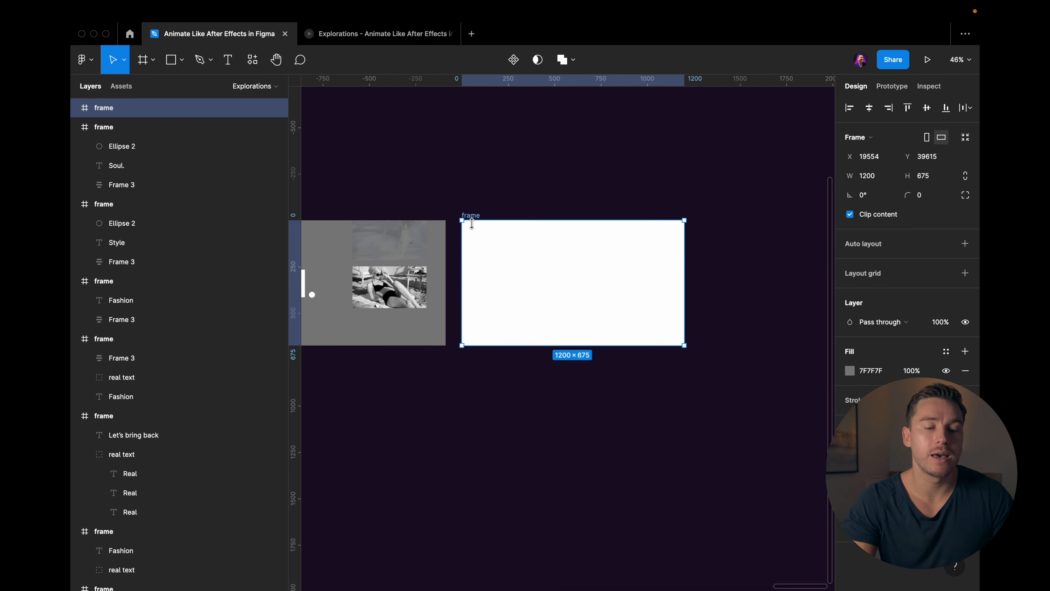
Step: Examine the small dot in the sequence's opening dark frame, and switch to the Explorations prototype to view the animation
scroll(512, 238, "left", 15)
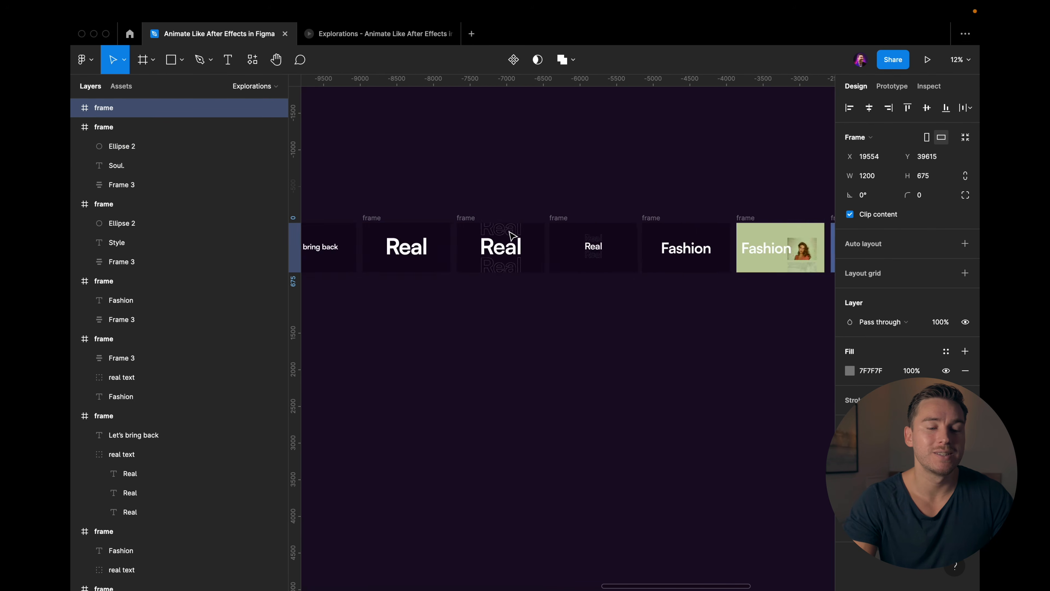
scroll(550, 248, "up", 2)
scroll(572, 240, "up", 4)
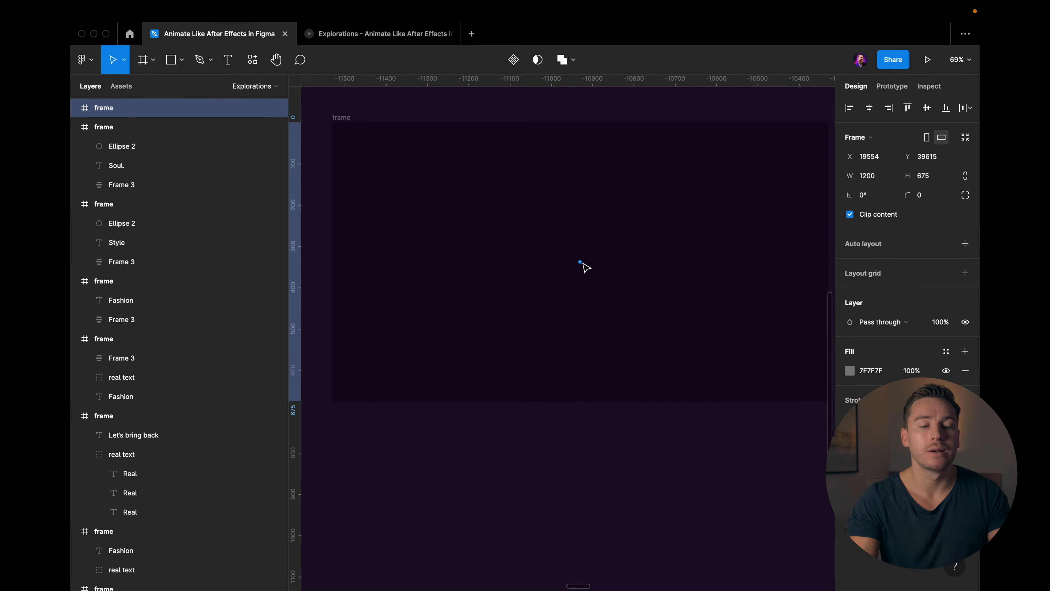
scroll(583, 264, "up", 1)
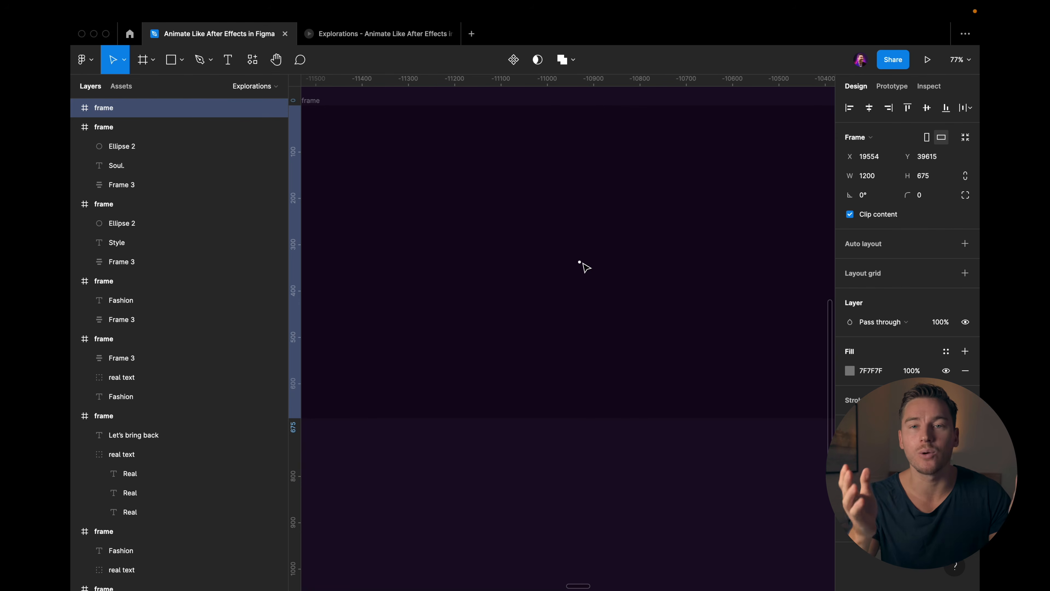
left_click(403, 37)
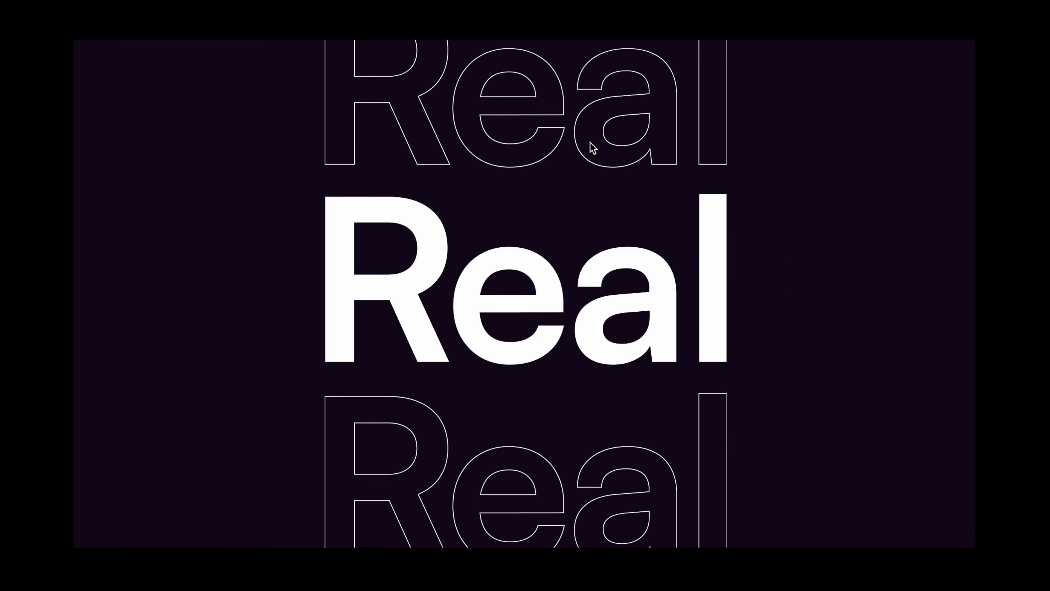